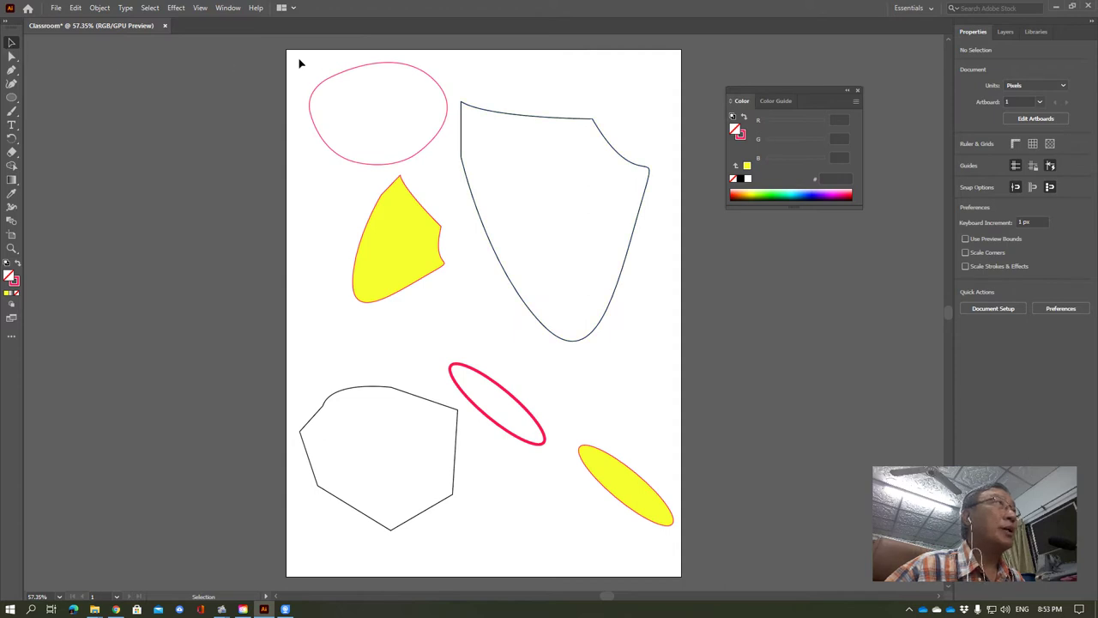
Marquee-select all the sample outlines and yellow shapes and delete them.
mouse_move(300, 63)
mouse_down()
mouse_move(666, 558)
mouse_move(901, 553)
mouse_up()
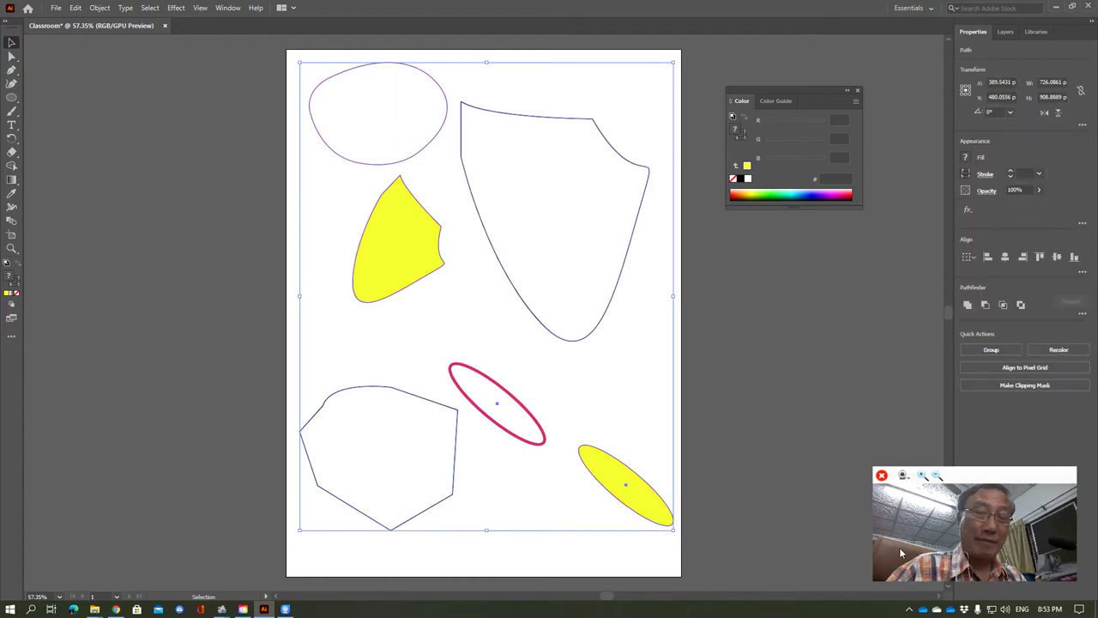
key(Delete)
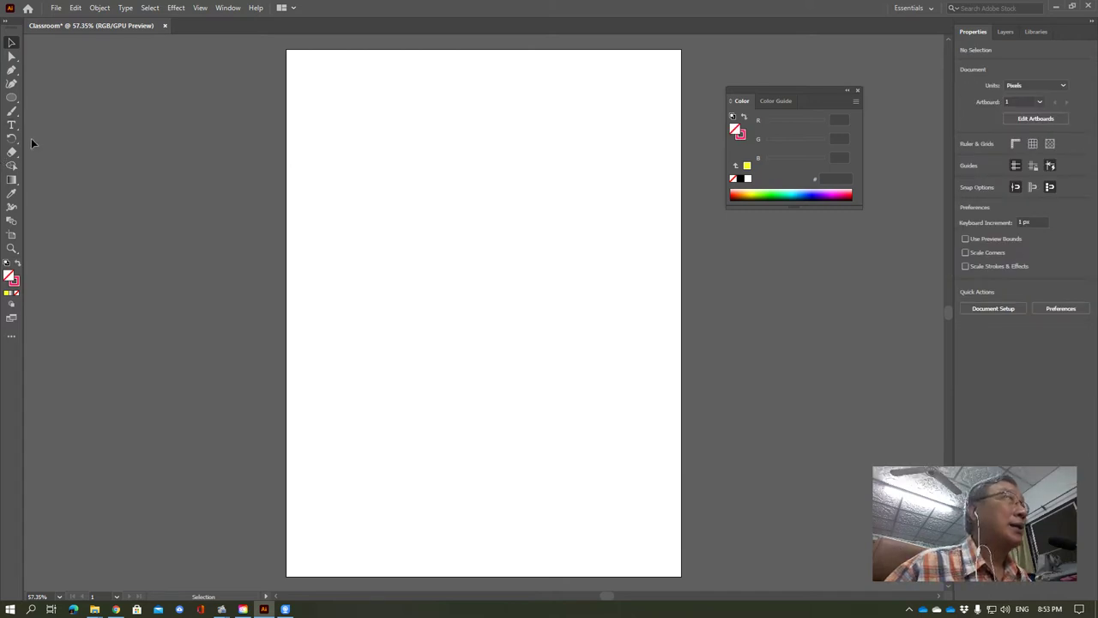
Draw a Pen path: a straight horizontal segment bending into a long downward curve.
click(13, 72)
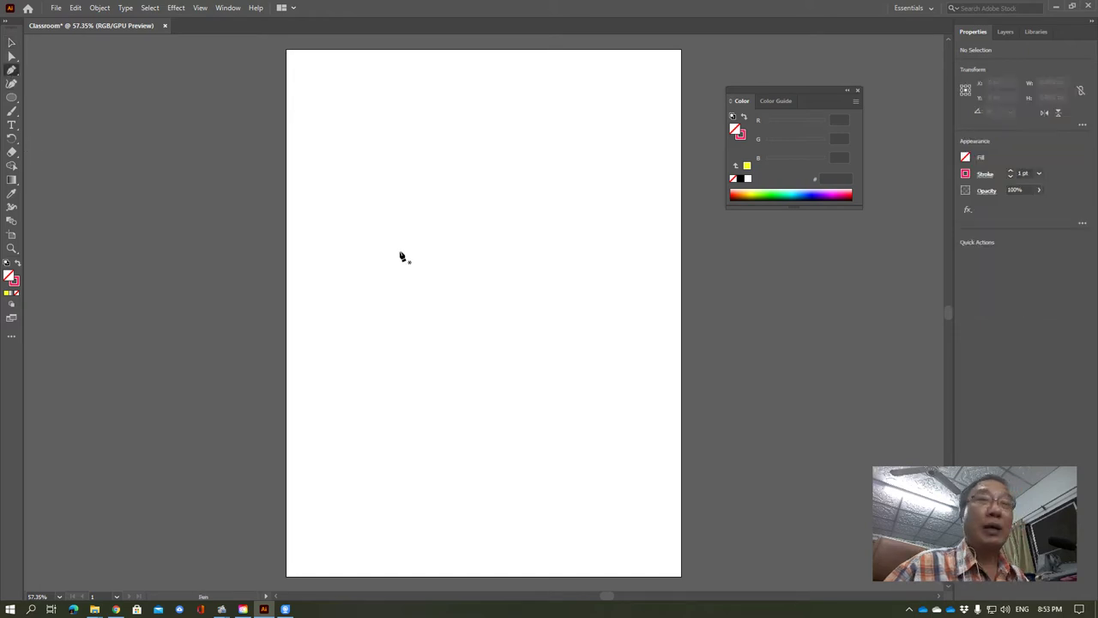
click(327, 198)
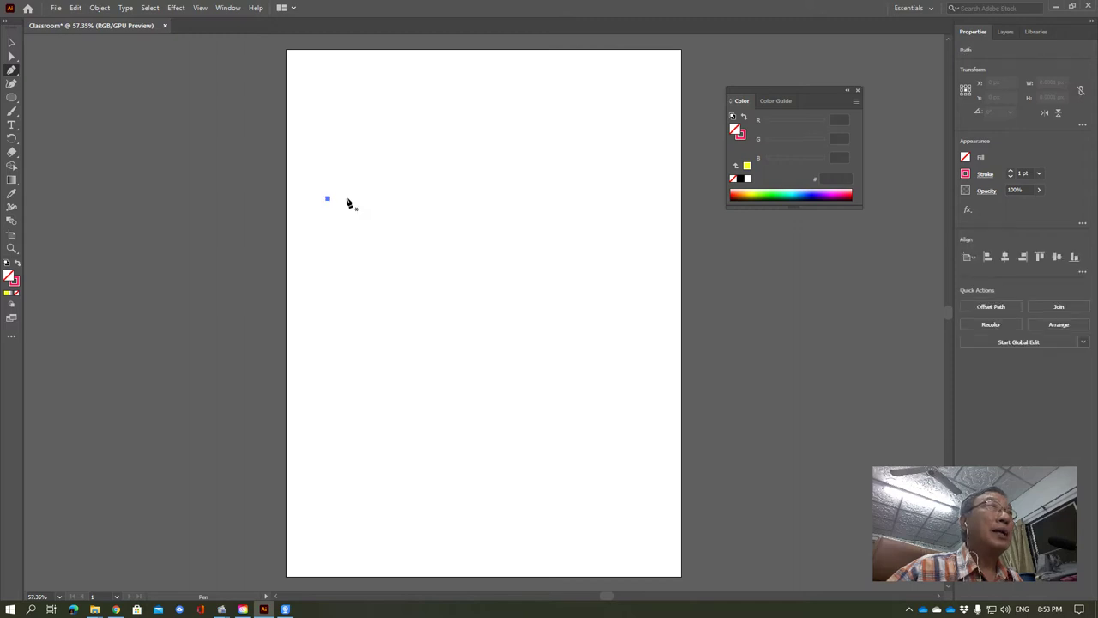
click(443, 198)
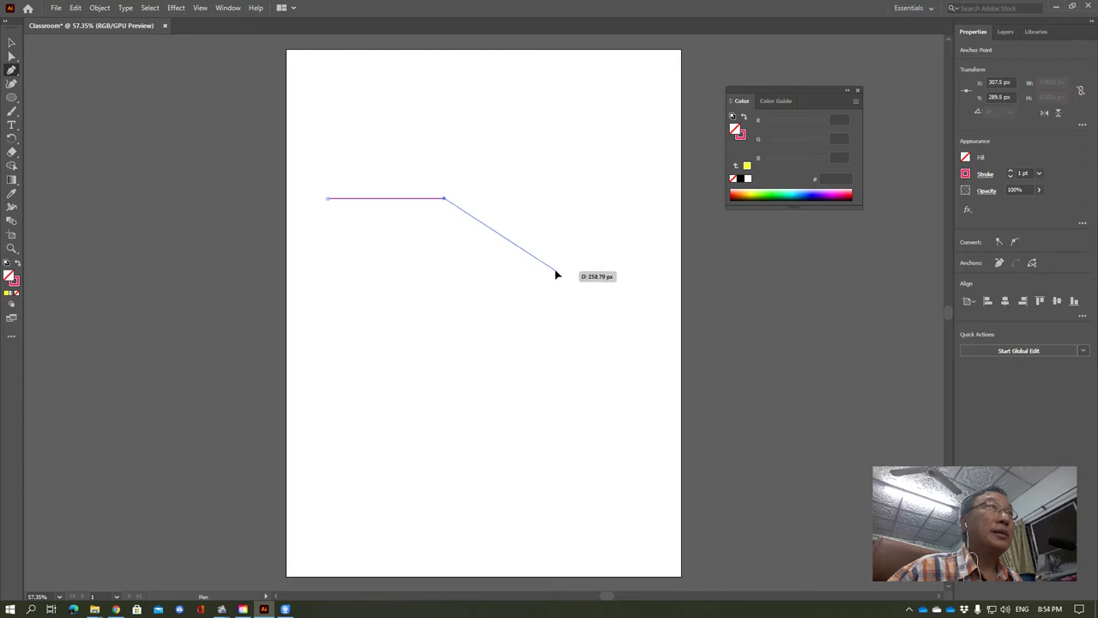
drag(556, 271, 606, 335)
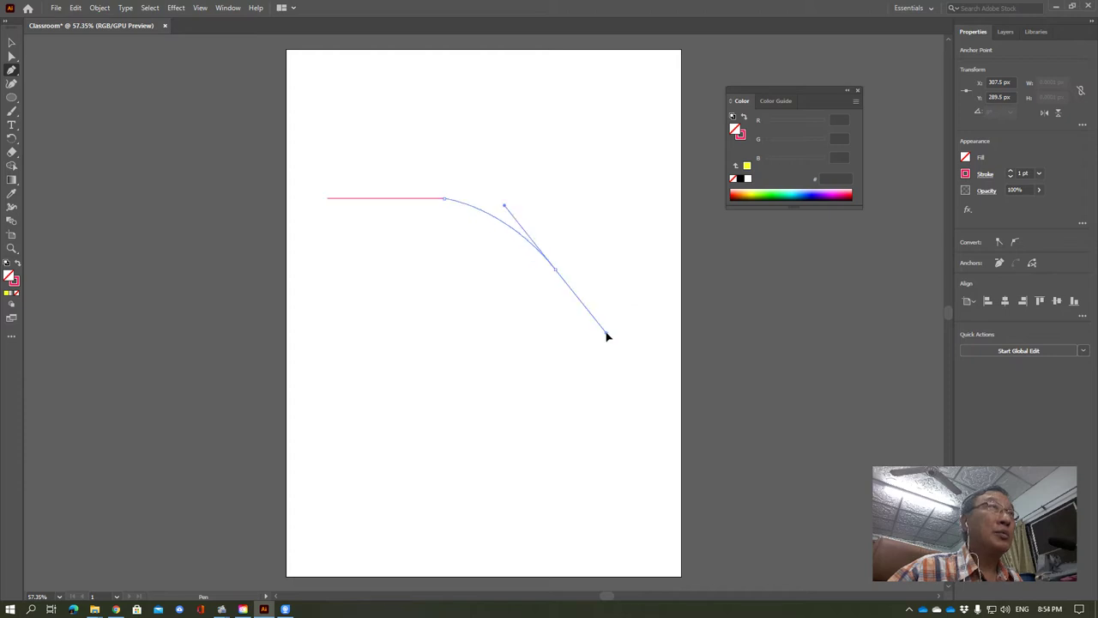
click(592, 447)
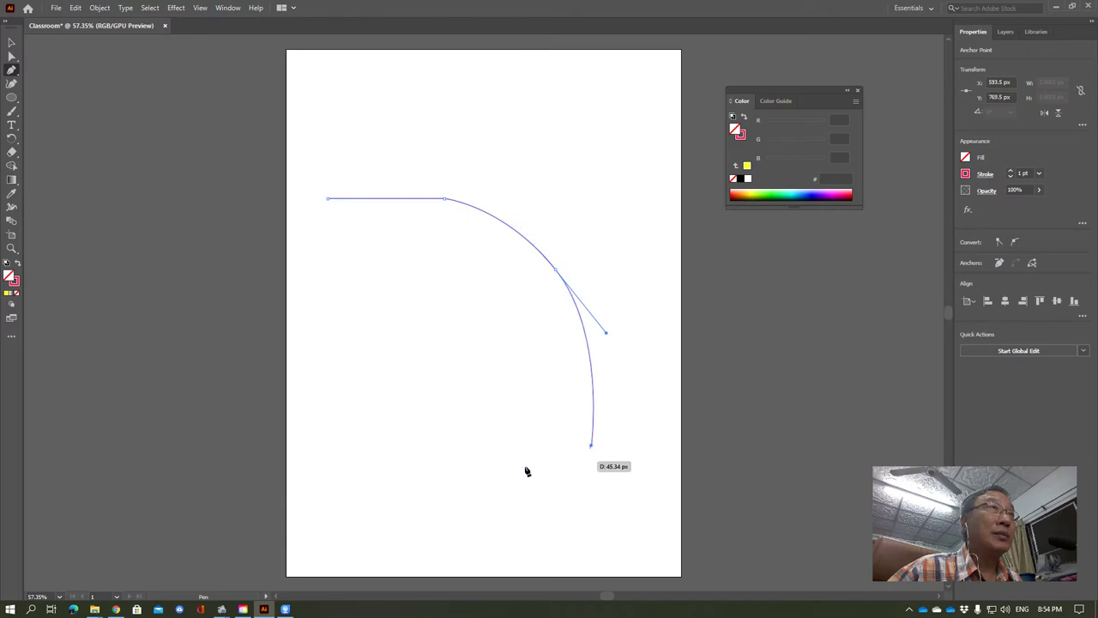
drag(592, 445, 647, 427)
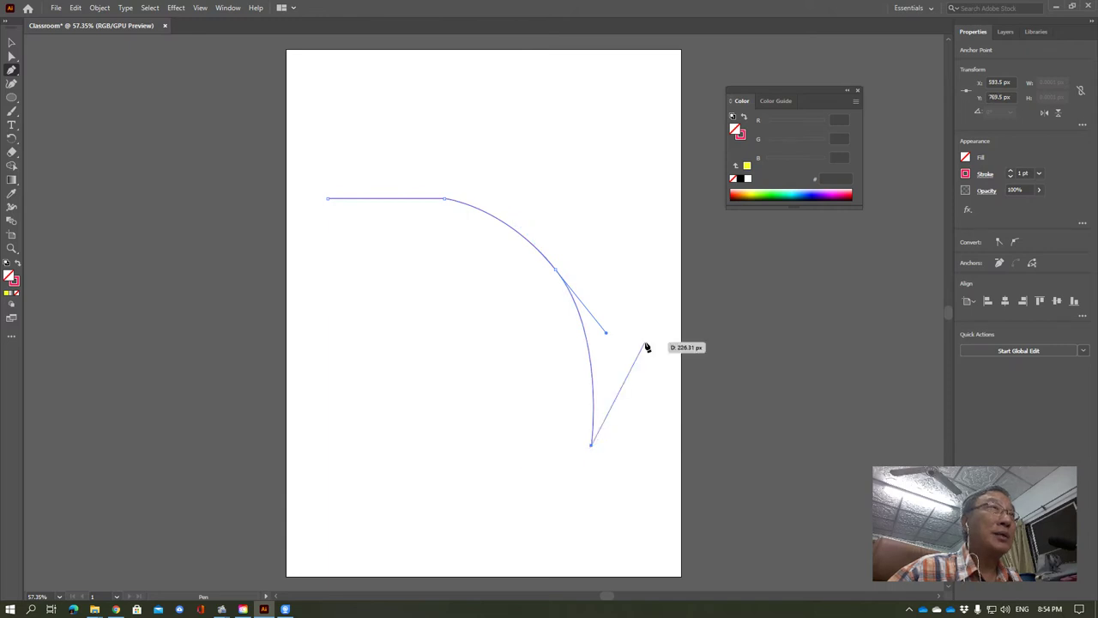
mouse_move(647, 347)
mouse_down()
mouse_move(600, 473)
mouse_move(553, 404)
mouse_up()
Check the pink curve by selecting it, hiding its edges with Ctrl+H, and deselecting it.
click(12, 42)
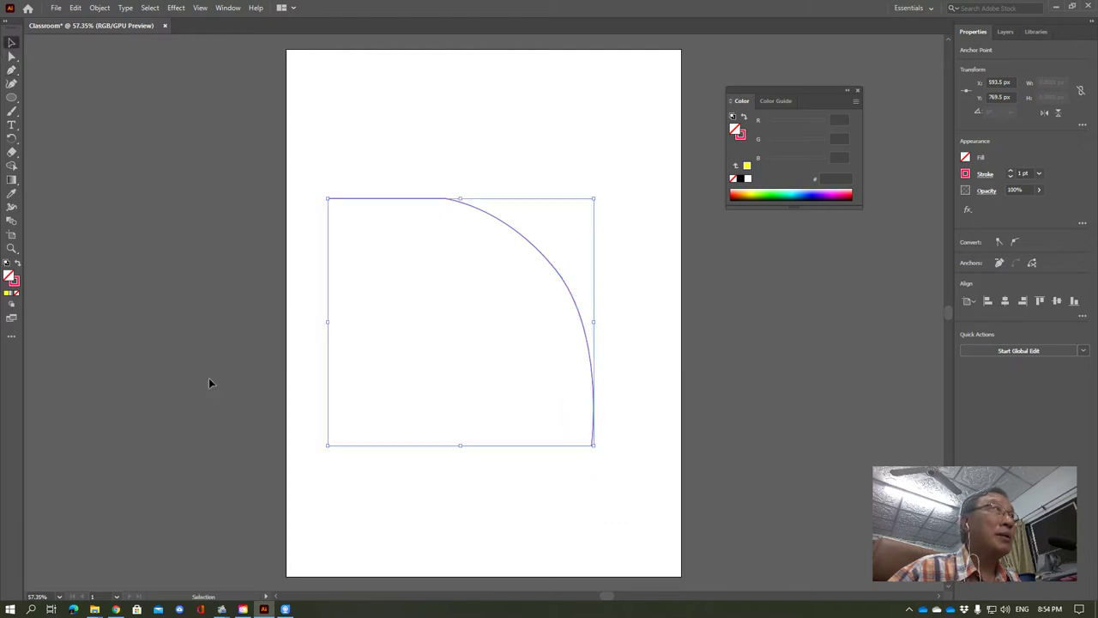
click(435, 107)
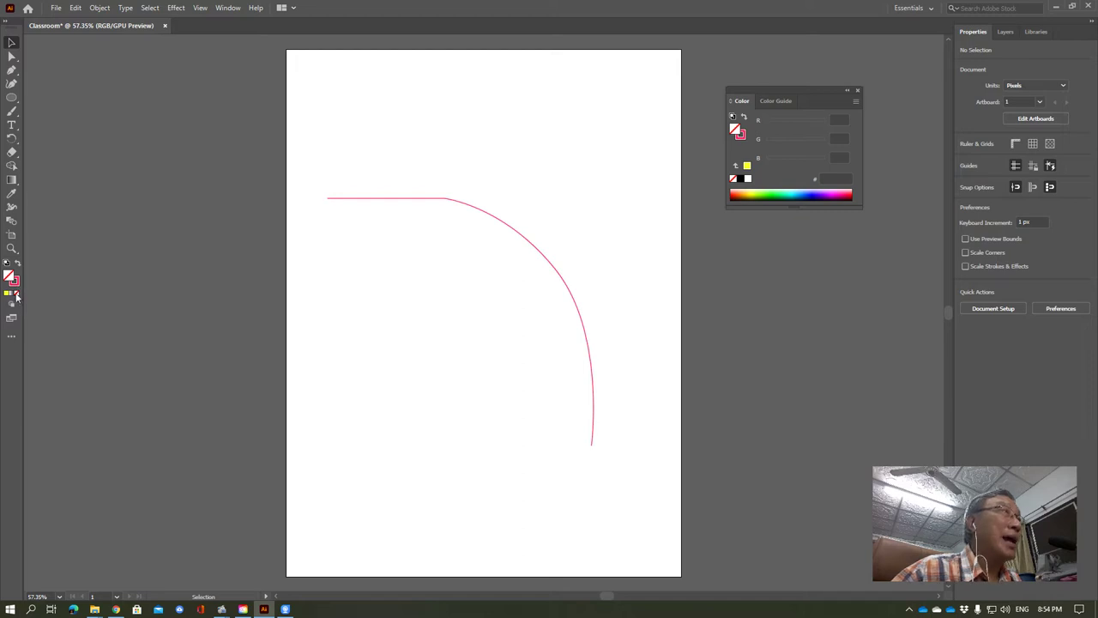
click(520, 234)
key(ctrl+h)
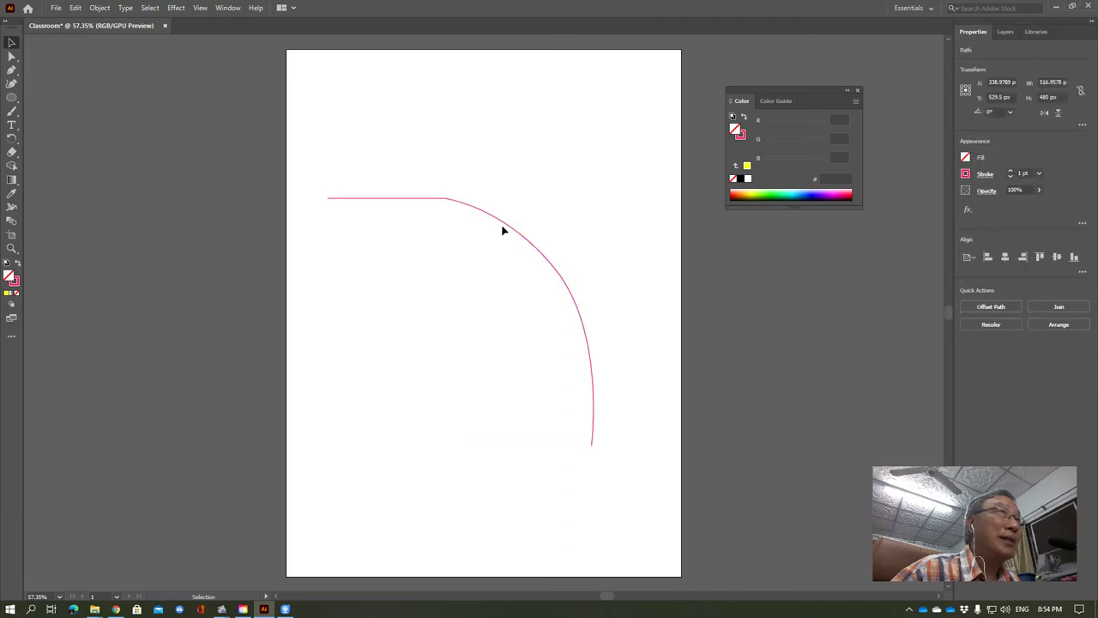
click(502, 227)
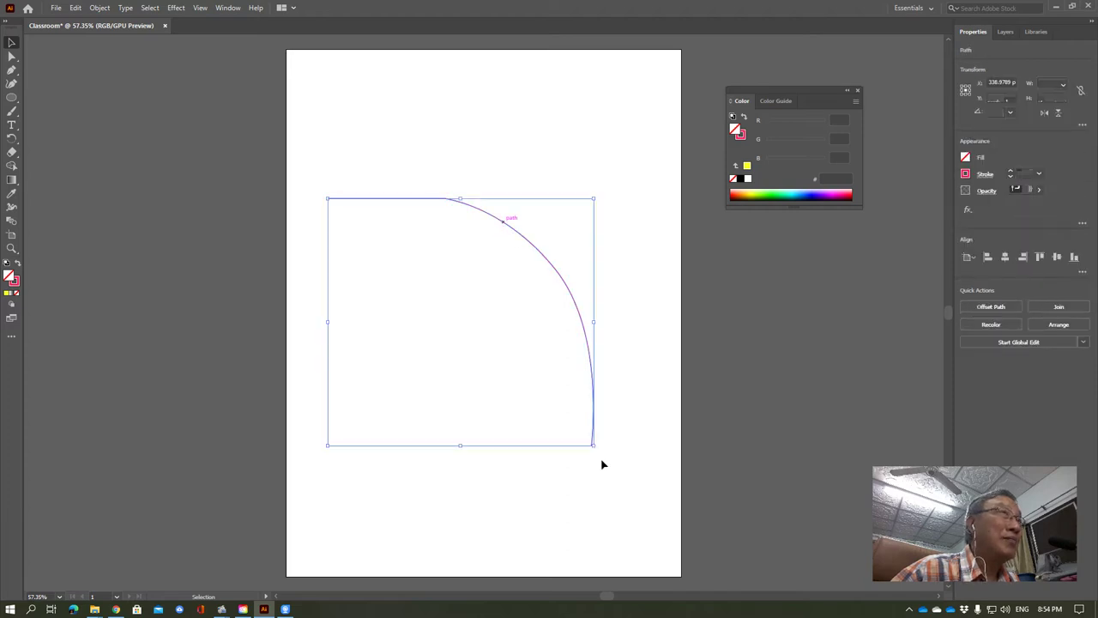
click(473, 260)
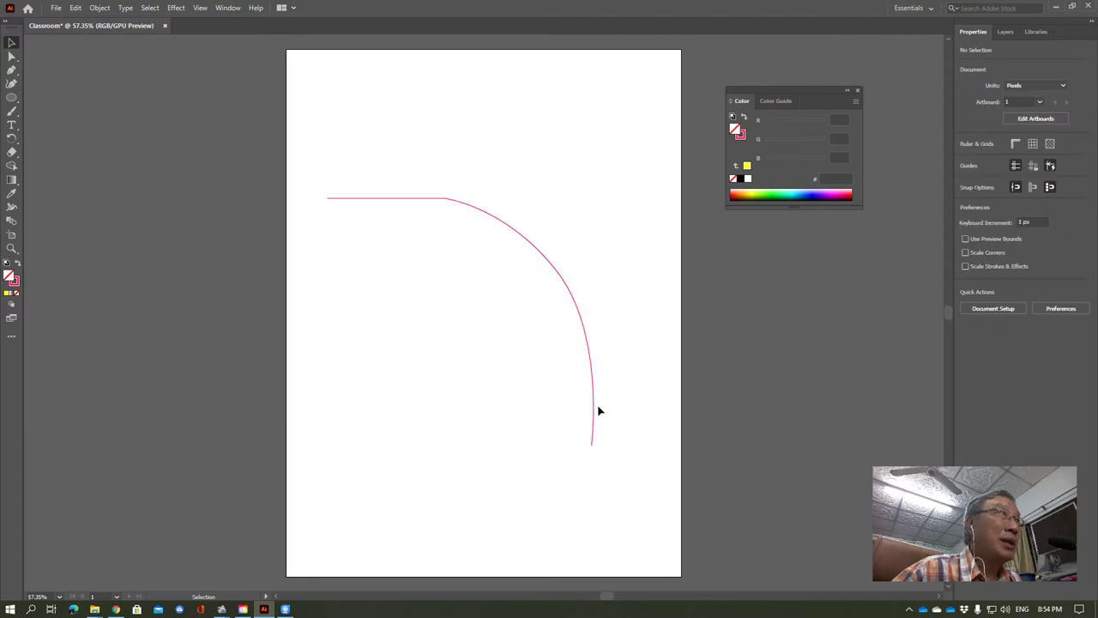
Place a Lorem ipsum placeholder text object near the artboard's top-left.
click(13, 126)
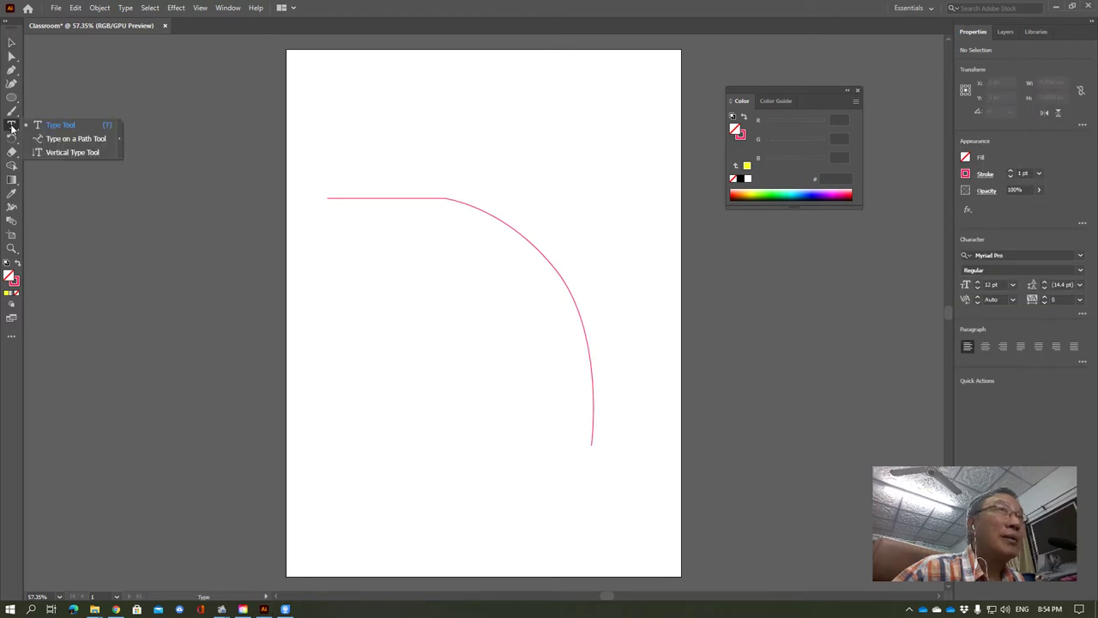
click(54, 127)
click(311, 103)
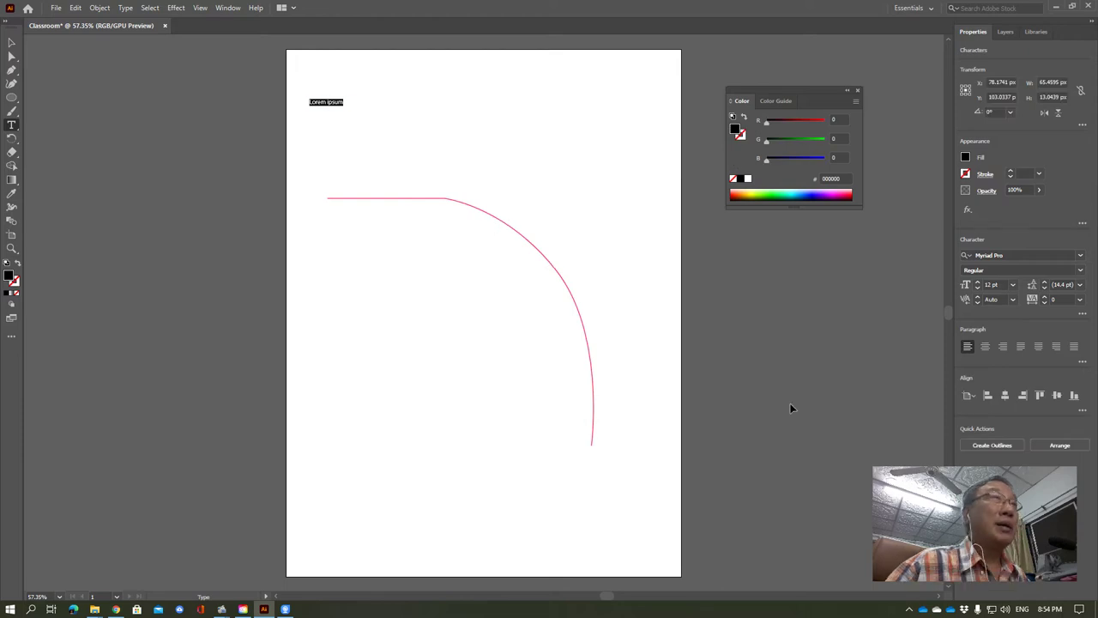
Zoom in on the text and back out, then show rulers along the canvas edges.
key(ctrl+equal)
key(ctrl+equal)
key(ctrl+equal)
key(ctrl+1)
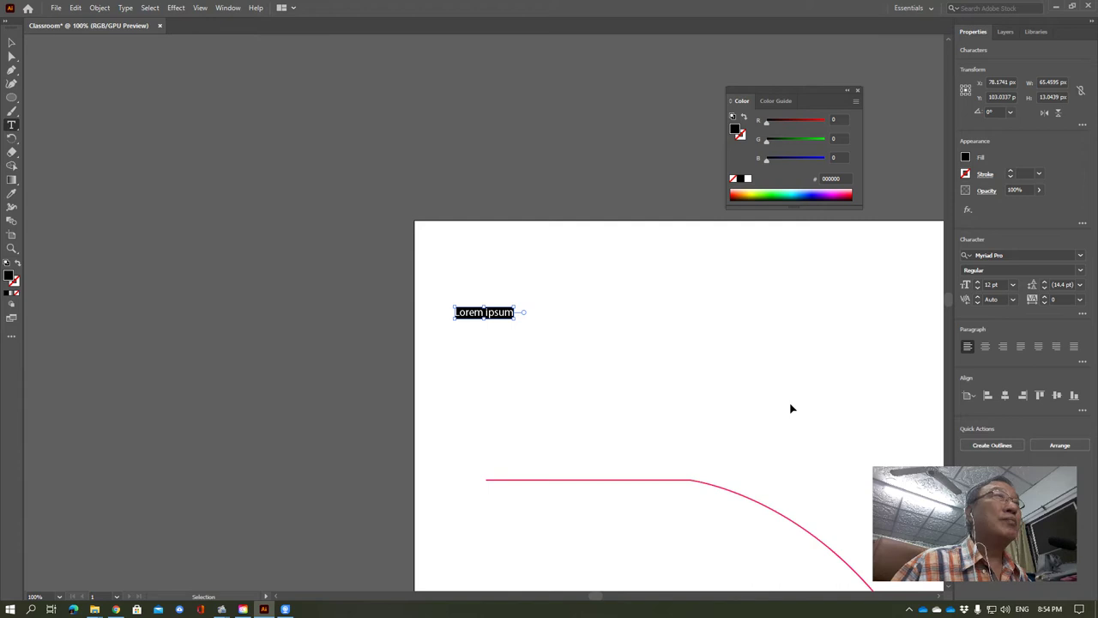
key(ctrl+equal)
key(ctrl+equal)
key(ctrl+equal)
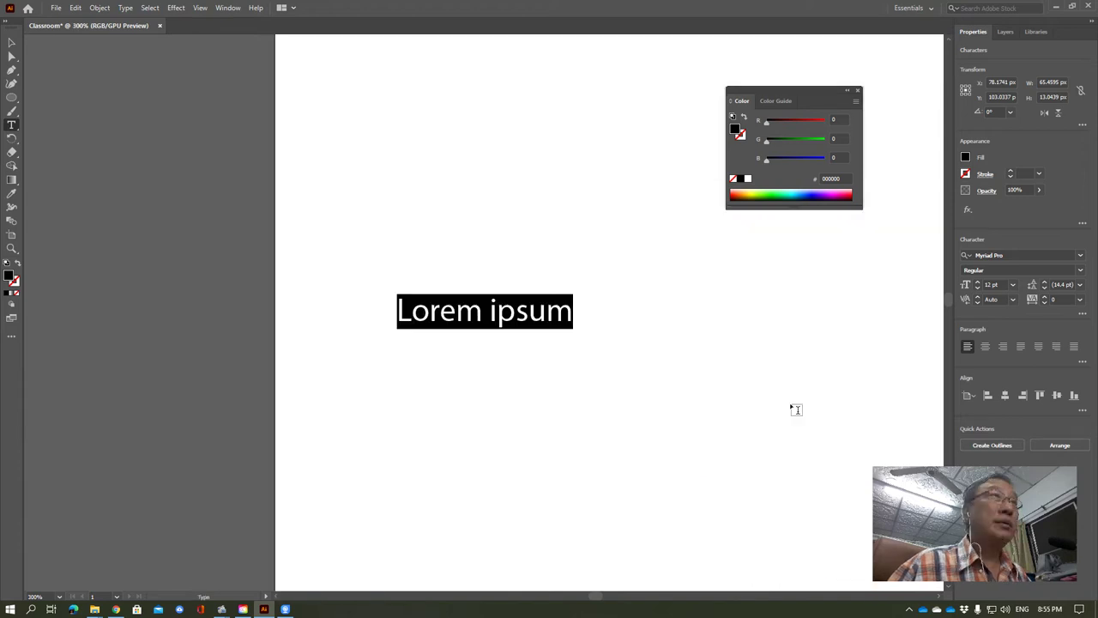
key(ctrl+minus)
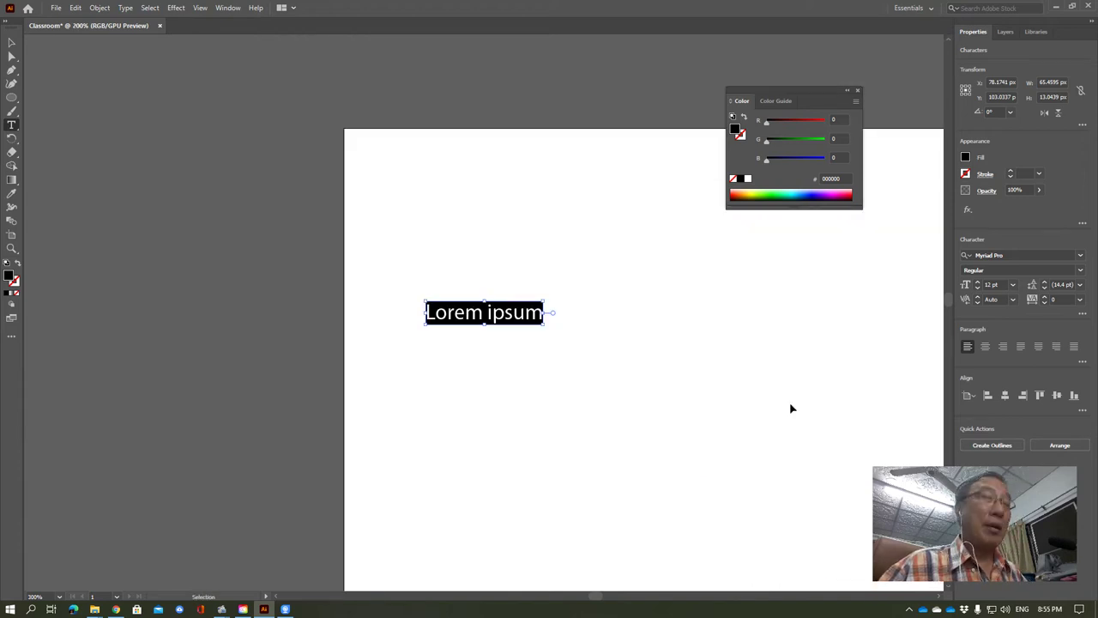
key(ctrl+minus)
key(ctrl+minus)
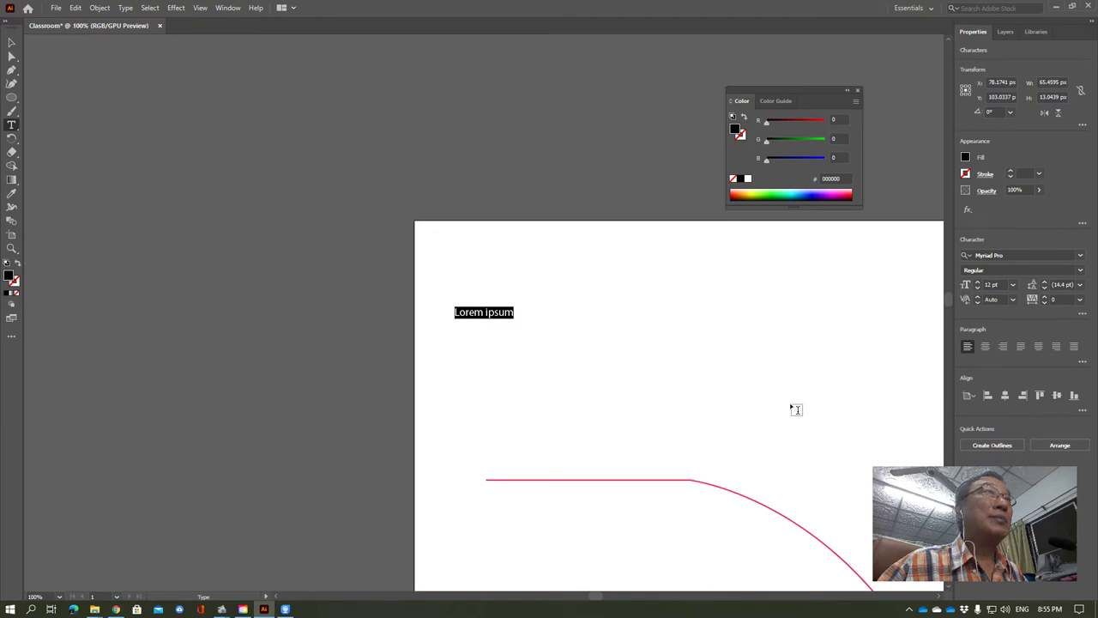
key(ctrl+r)
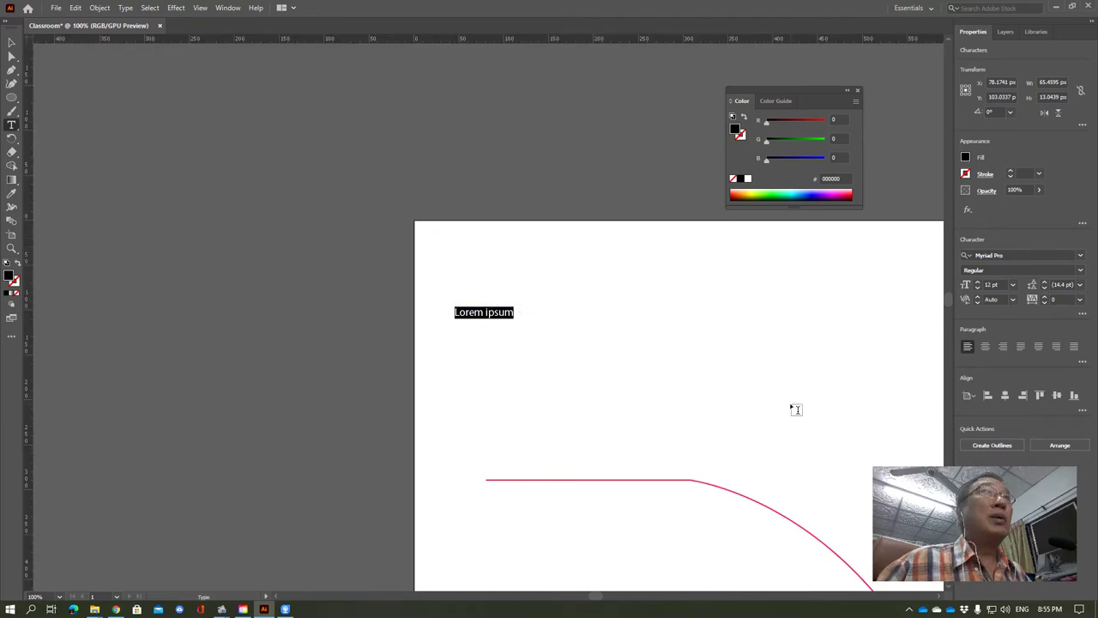
key(Escape)
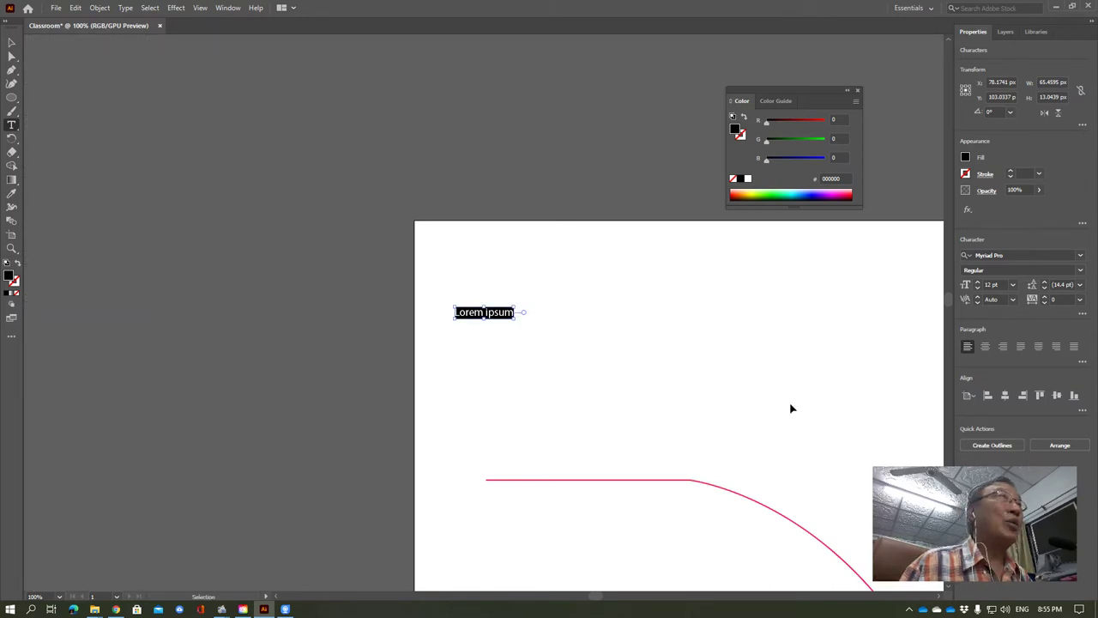
Type the label 'Ctrl+R = เปิด-ปิดไม้บรรทัด', switching the keyboard to Thai for the second part.
text(t)
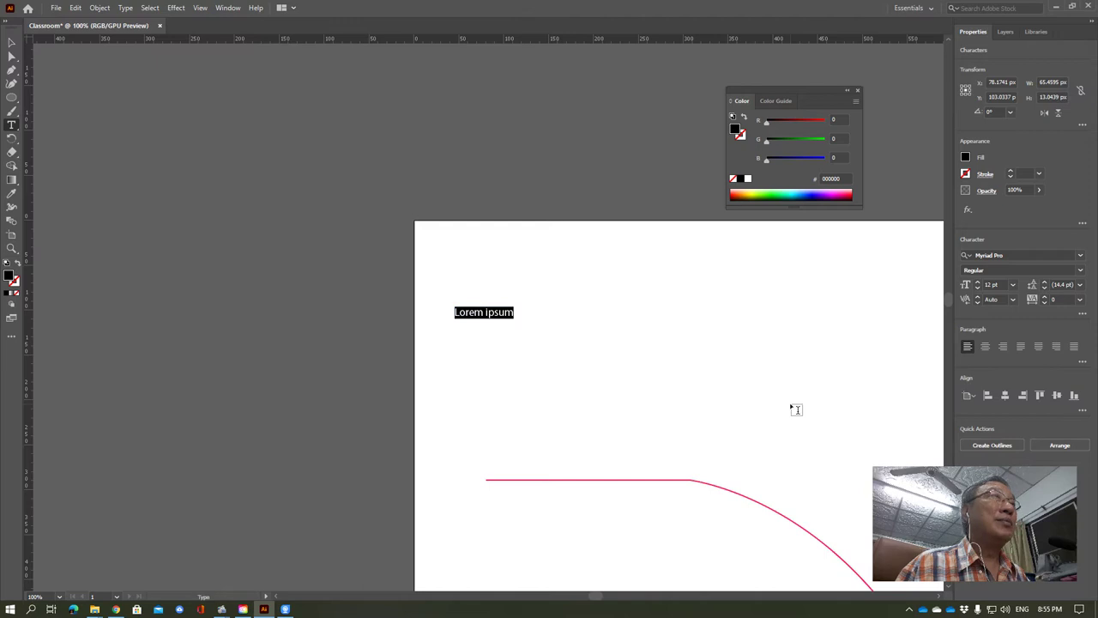
text(q)
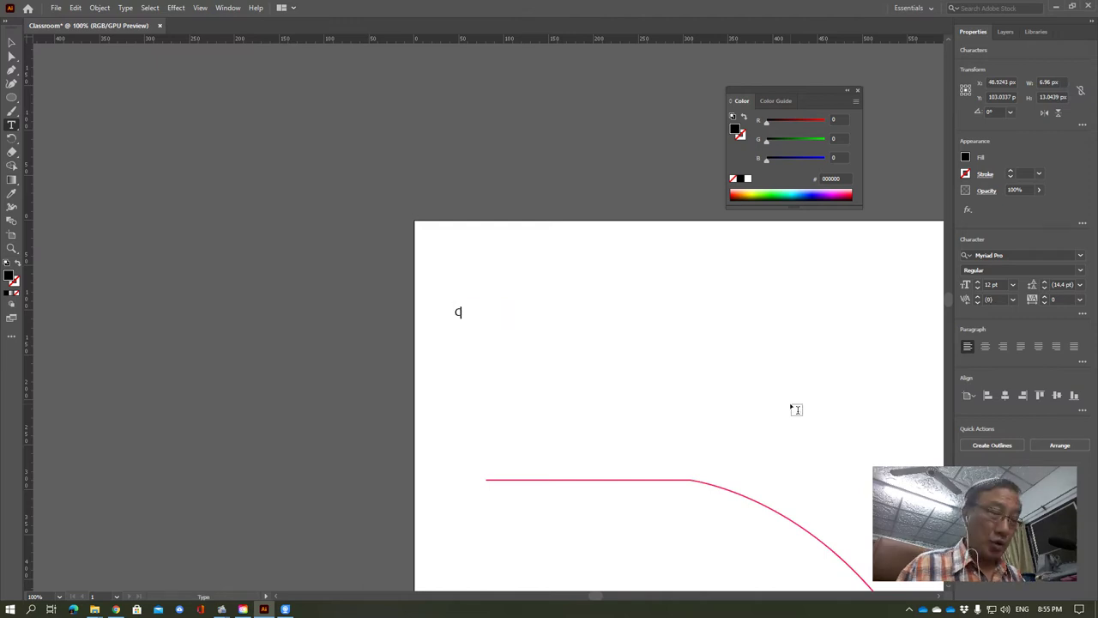
key(BackSpace)
text(Ctrl)
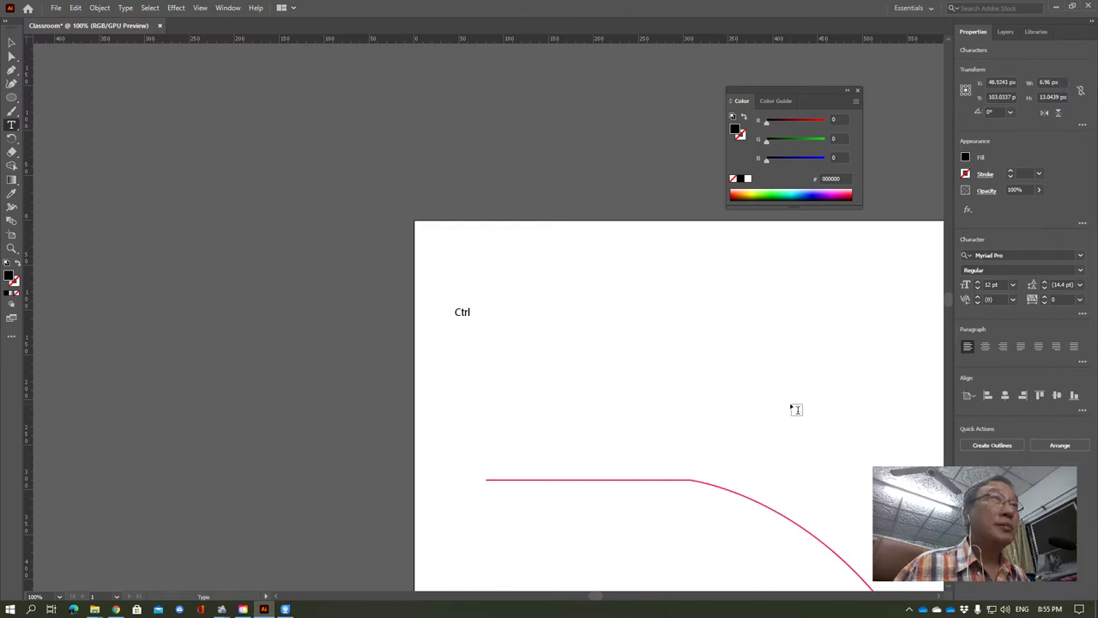
text(+R)
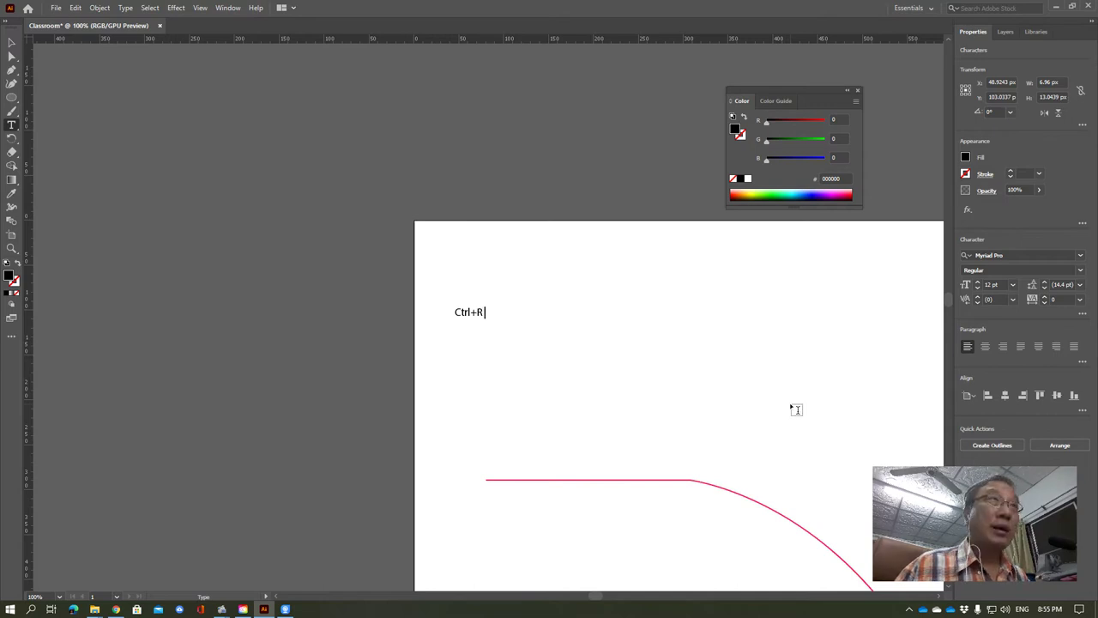
text( =)
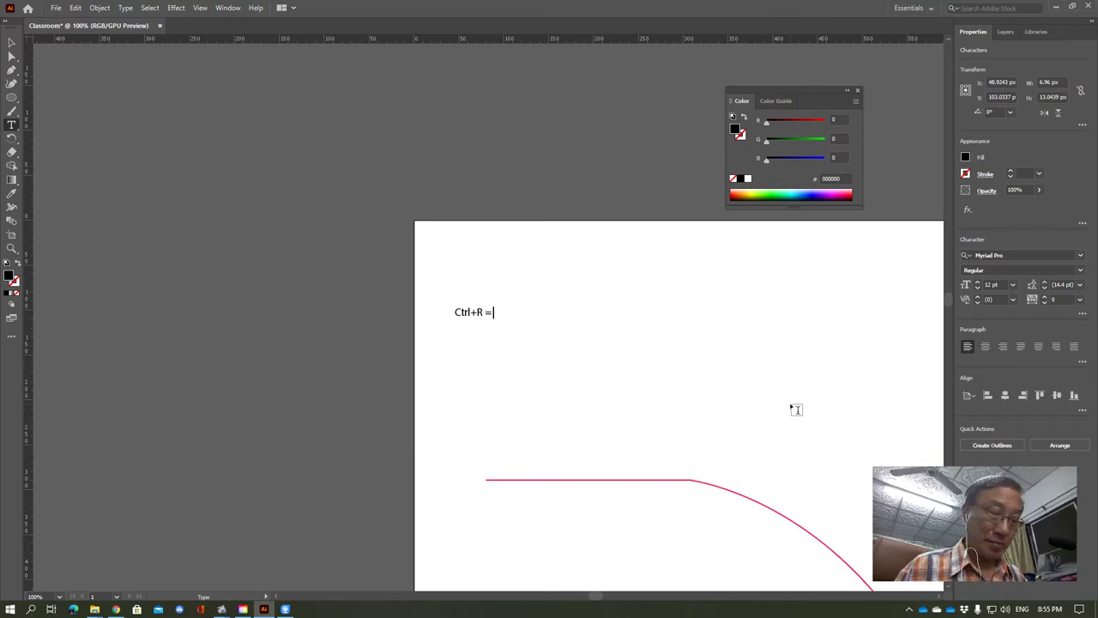
key(alt+shift)
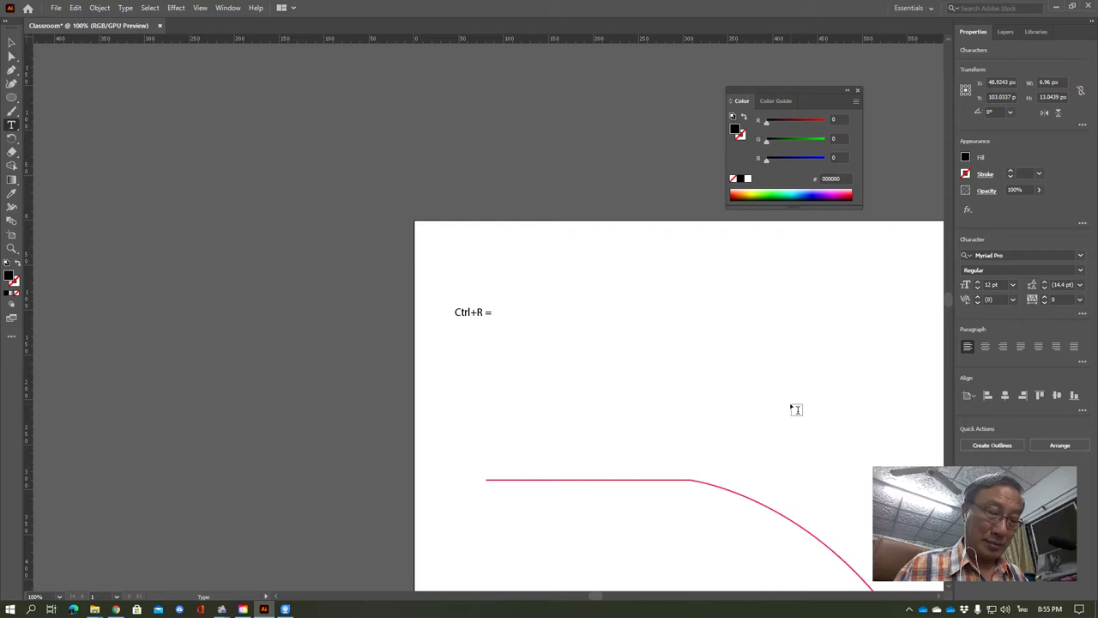
text(น)
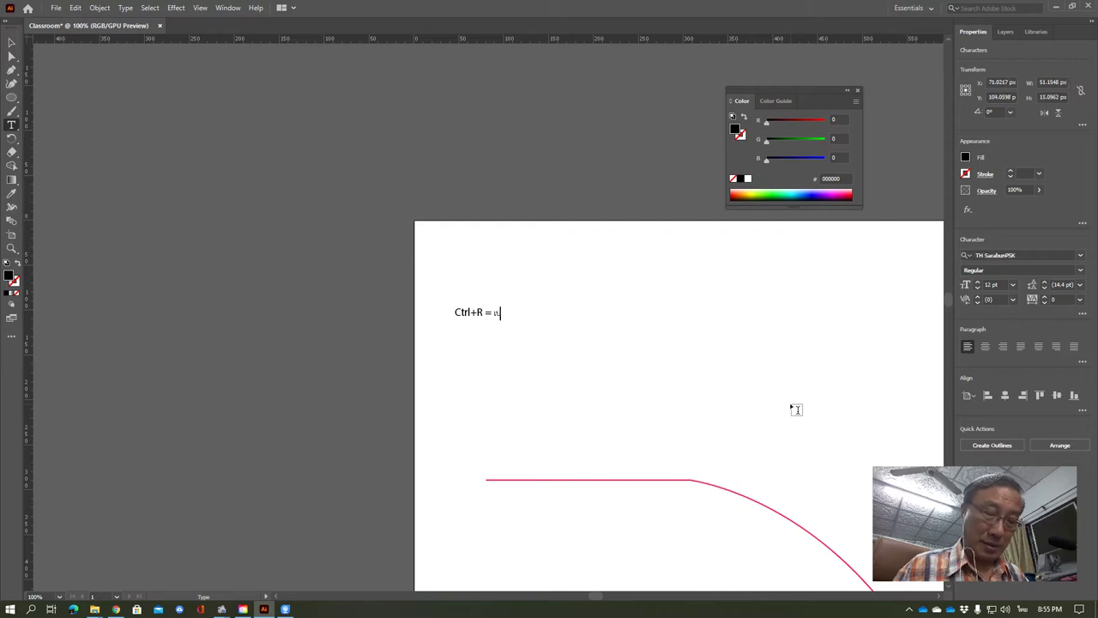
text(ม)
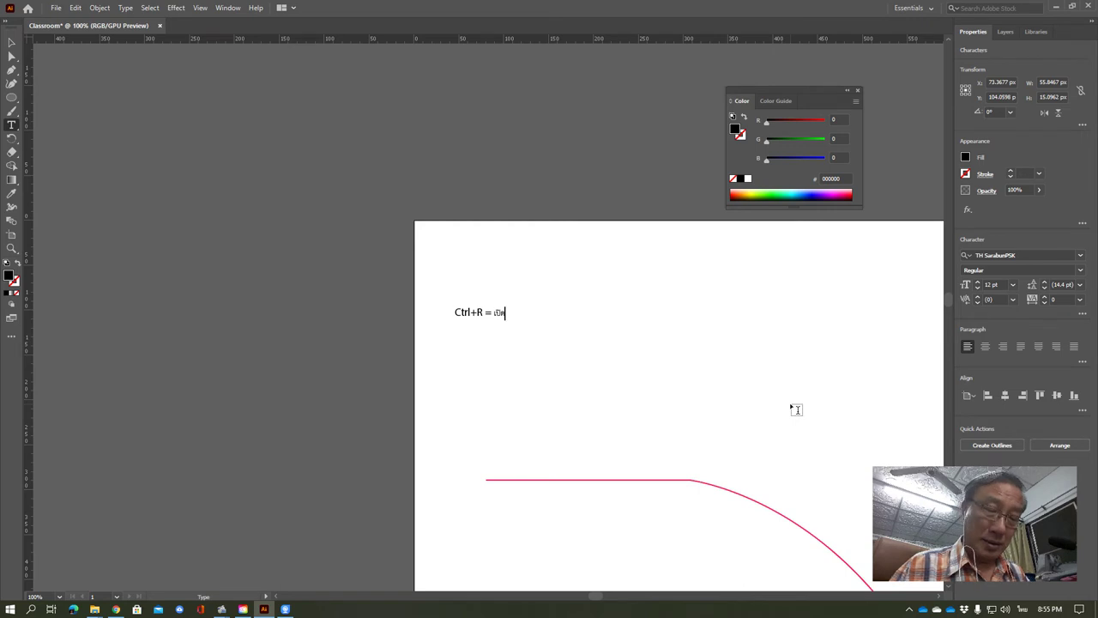
text(ป)
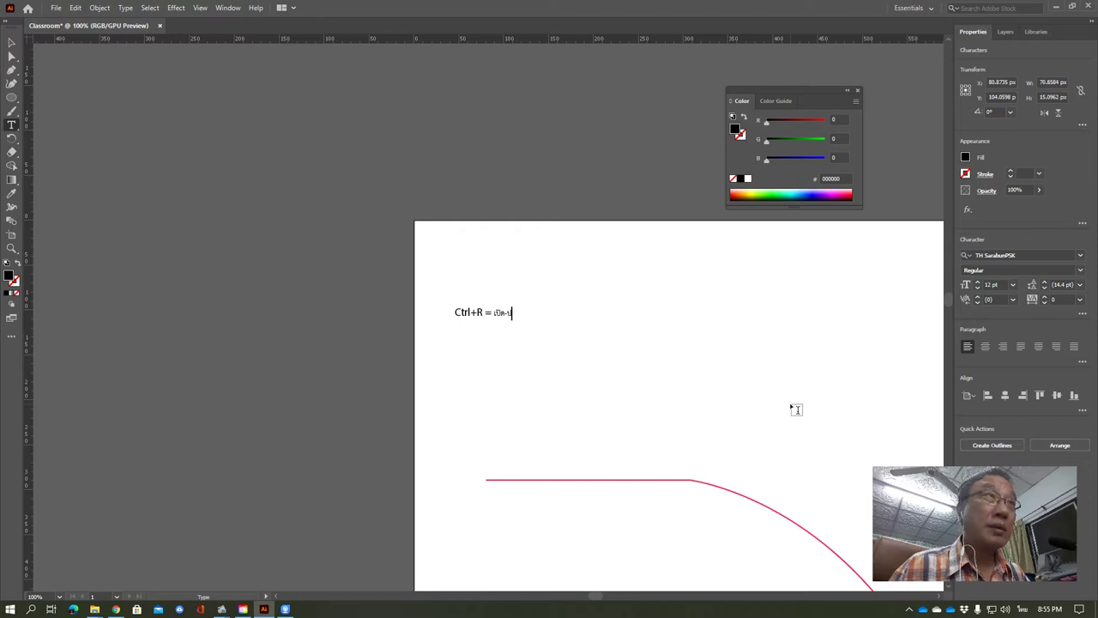
text(ิด)
text(ด)
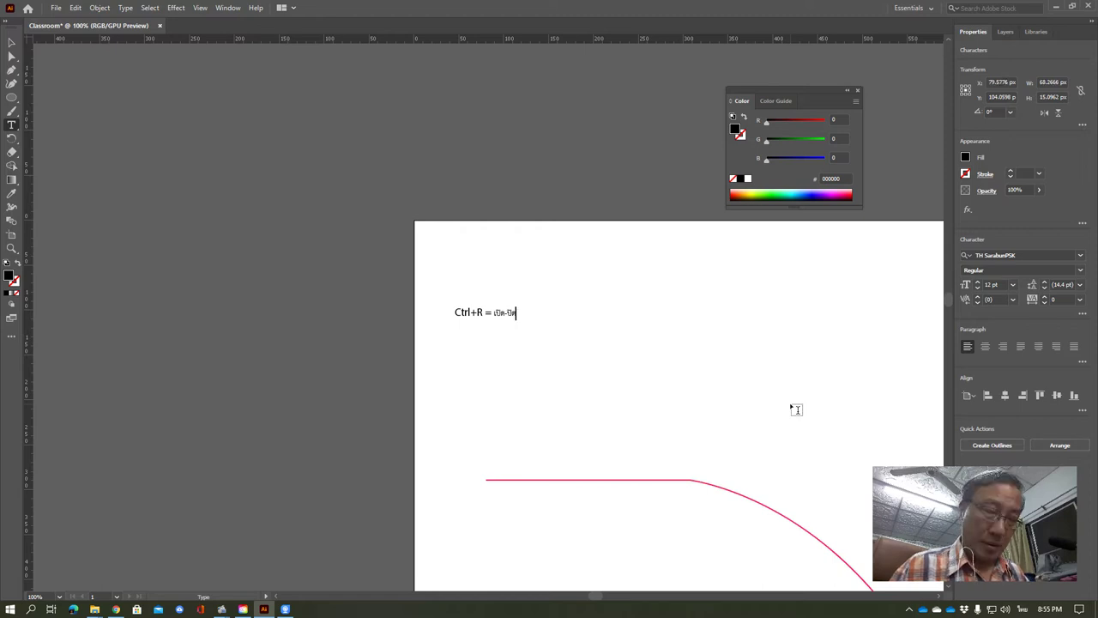
text(ไม้บร)
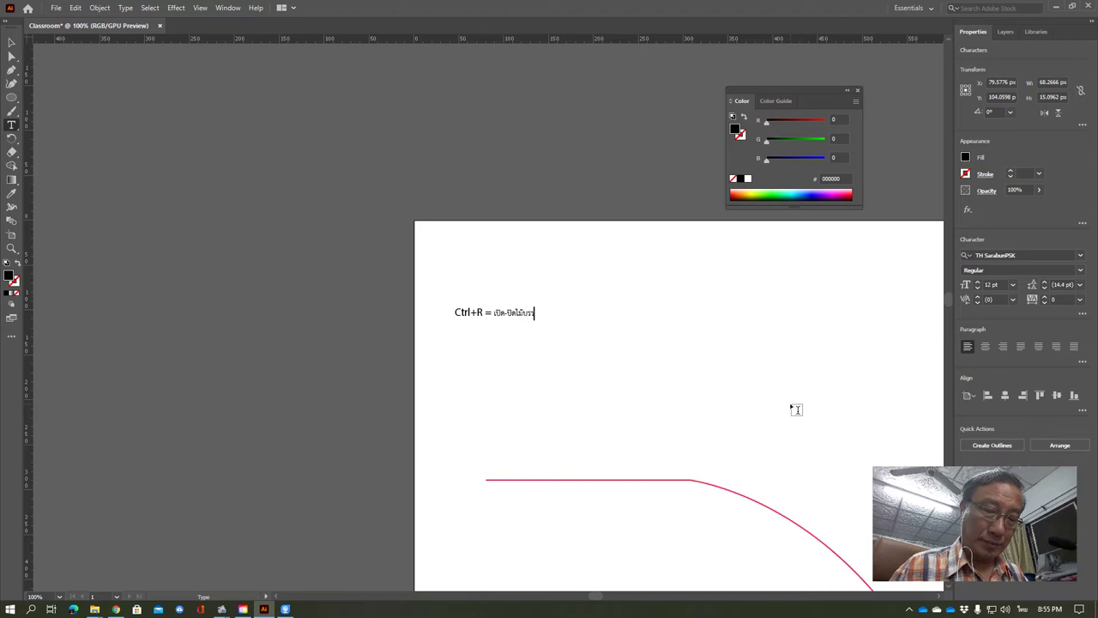
text(รทัด)
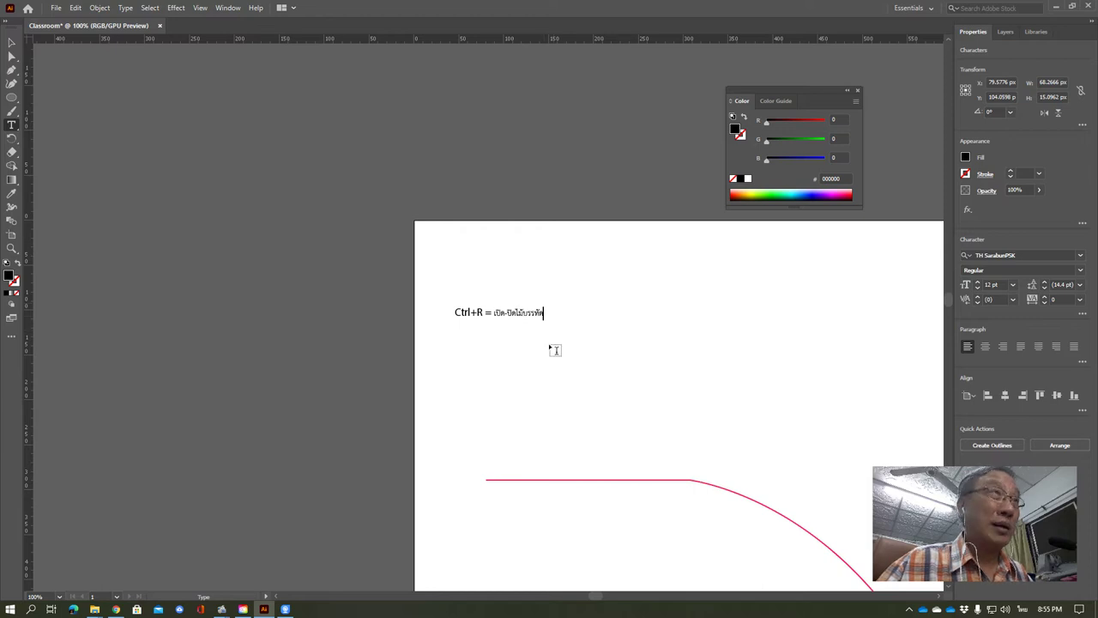
key(Escape)
click(12, 44)
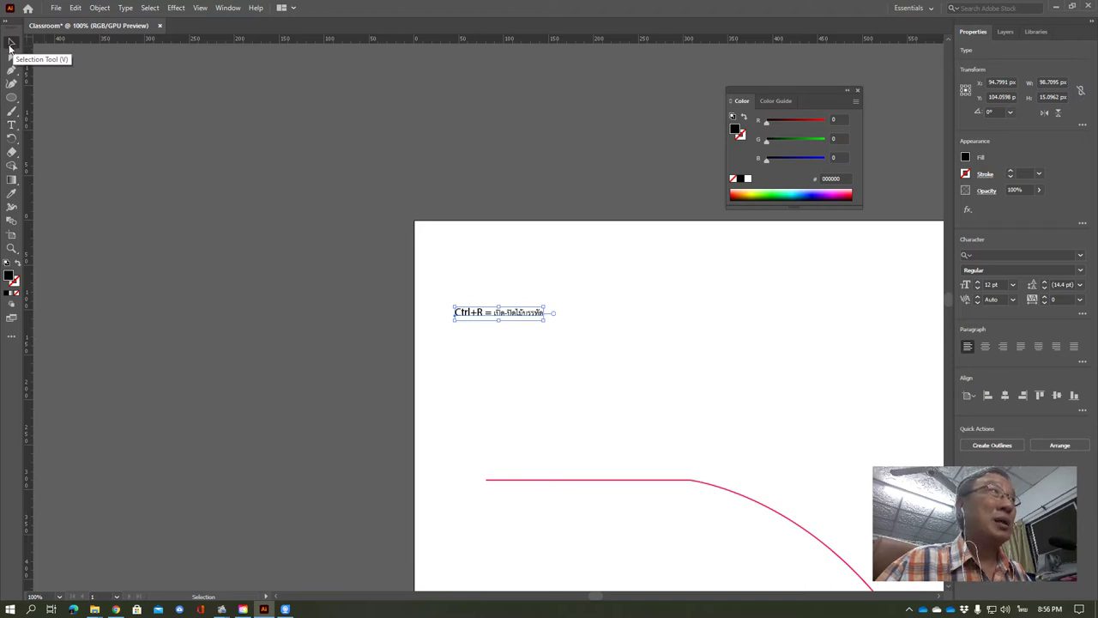
Move the Ctrl+R text line to a spot further right, above the red curve.
click(563, 358)
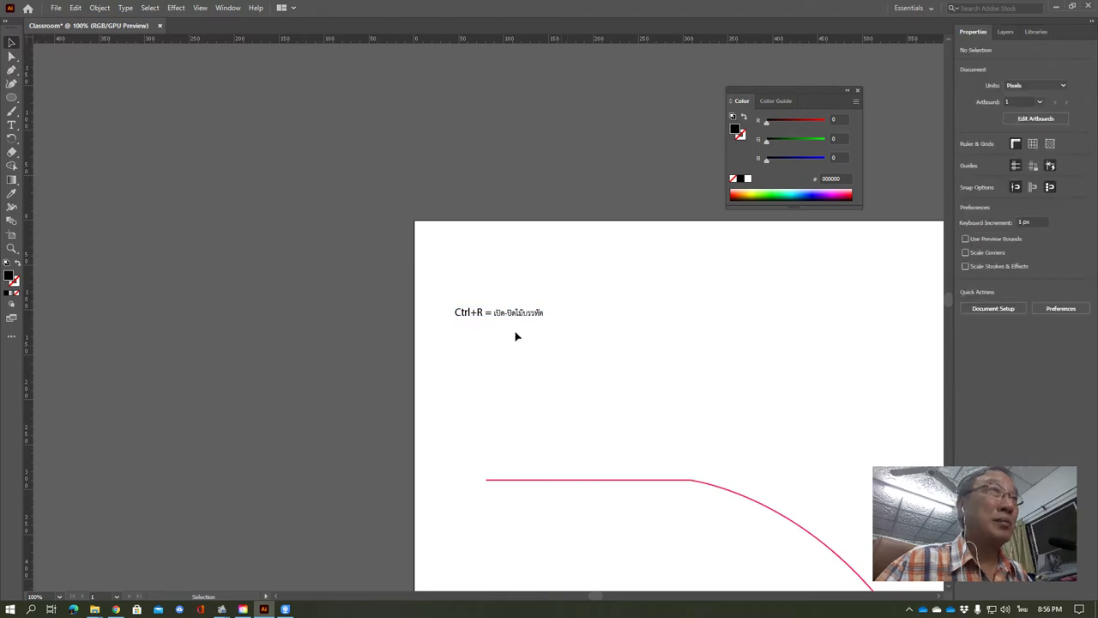
drag(518, 314, 765, 346)
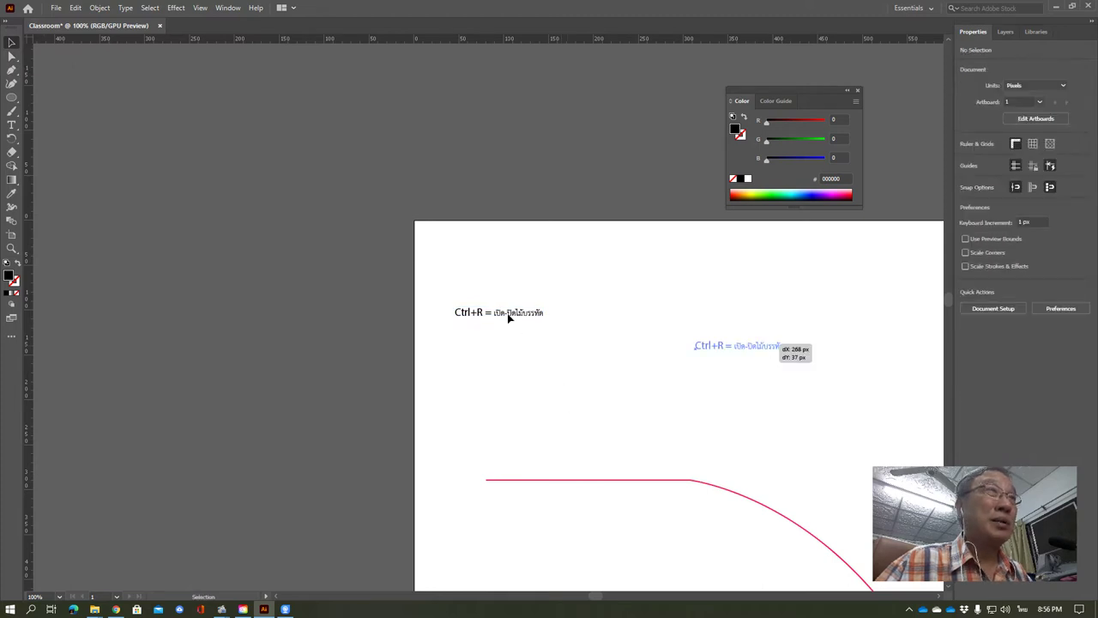
drag(566, 343, 721, 375)
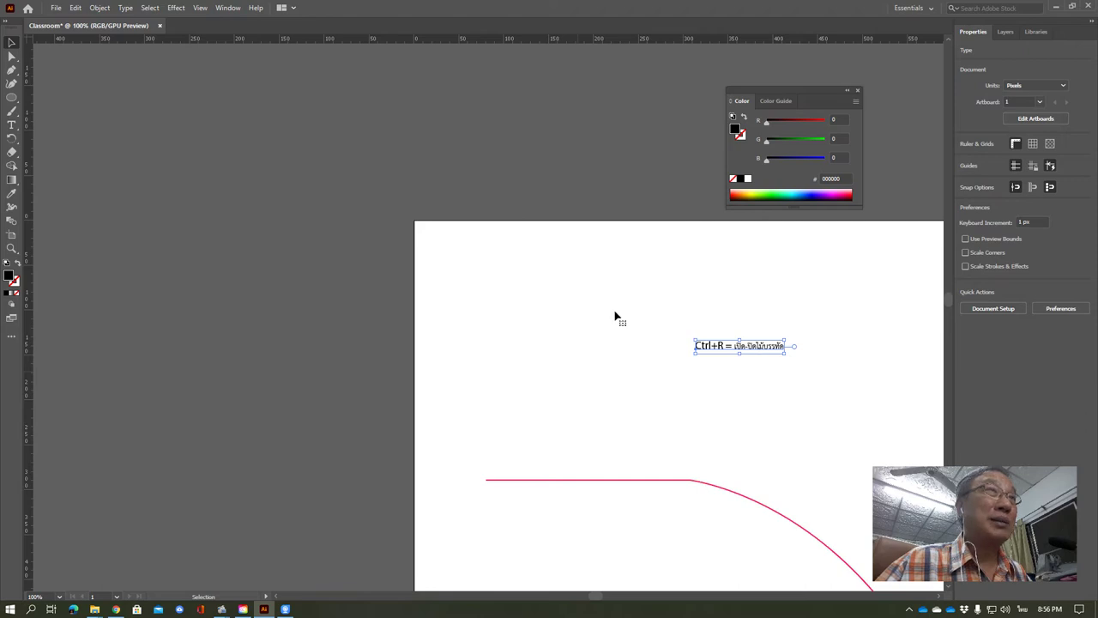
drag(615, 314, 721, 387)
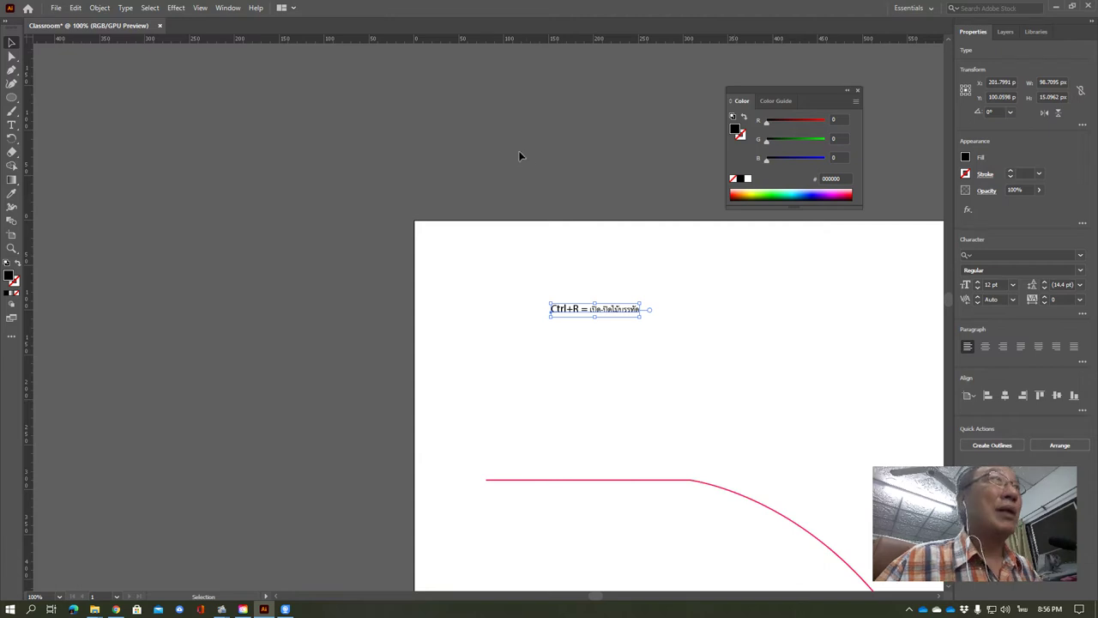
Change the ruler units from pixels to Centimeters.
right_click(441, 41)
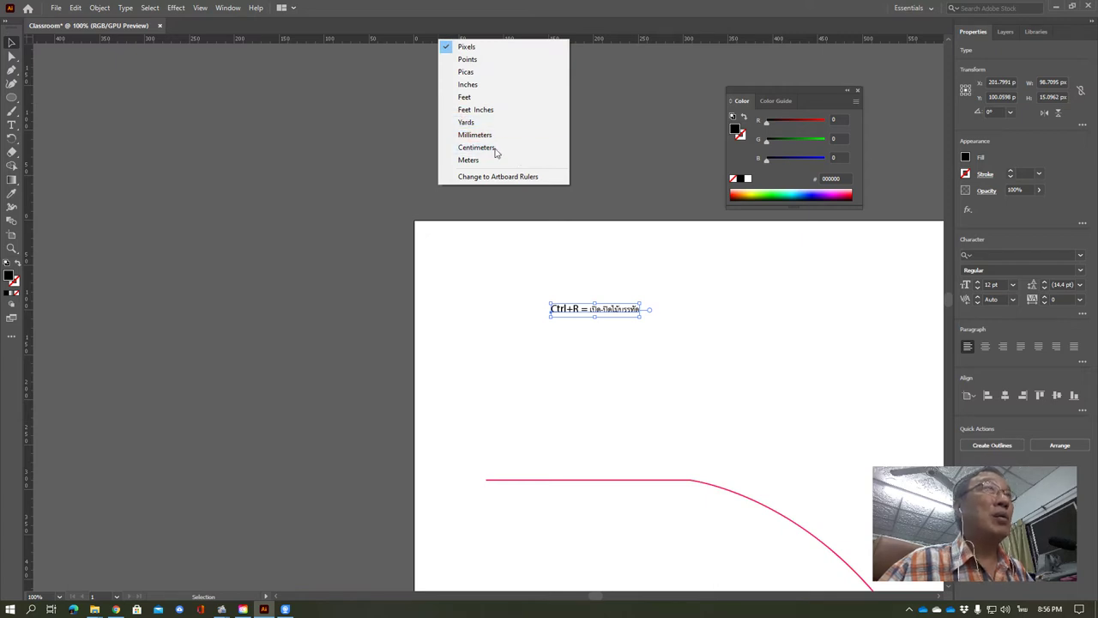
click(502, 149)
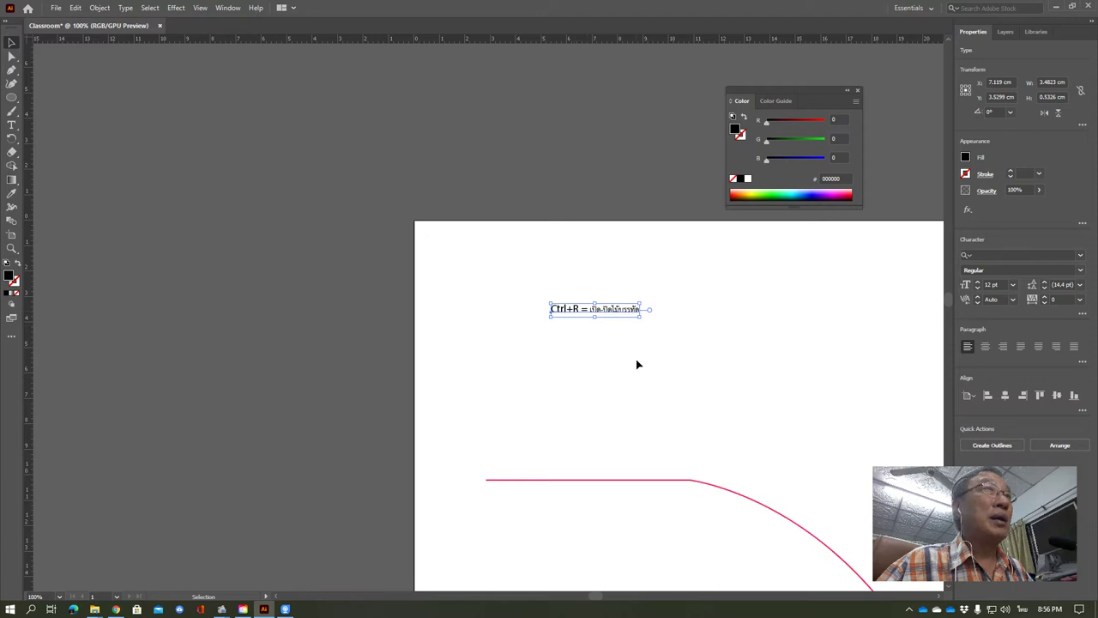
key(t)
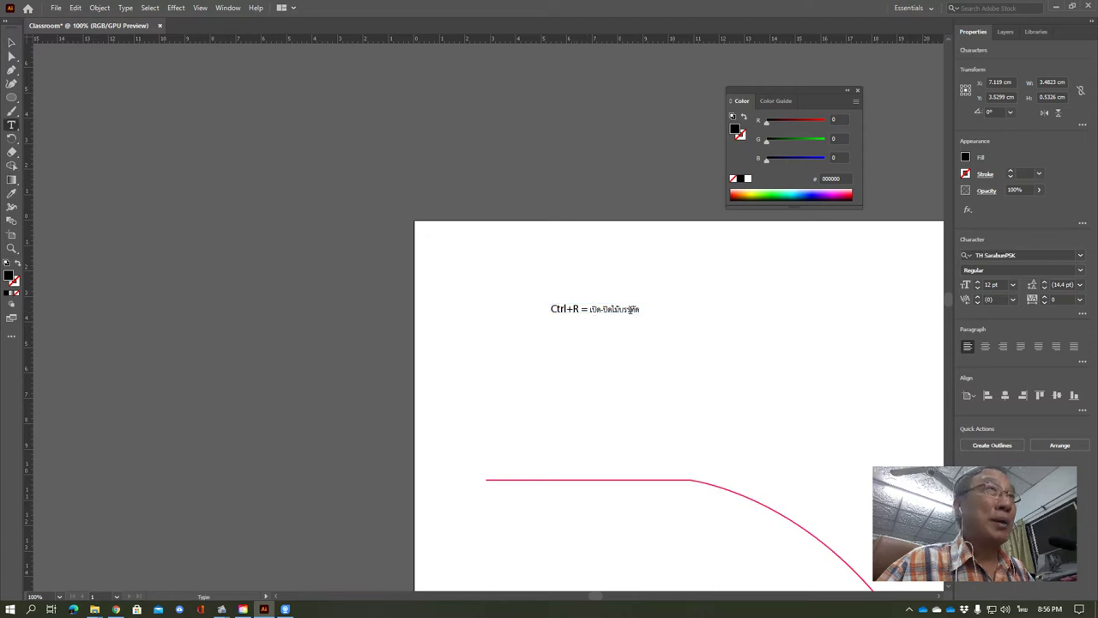
drag(640, 309, 532, 308)
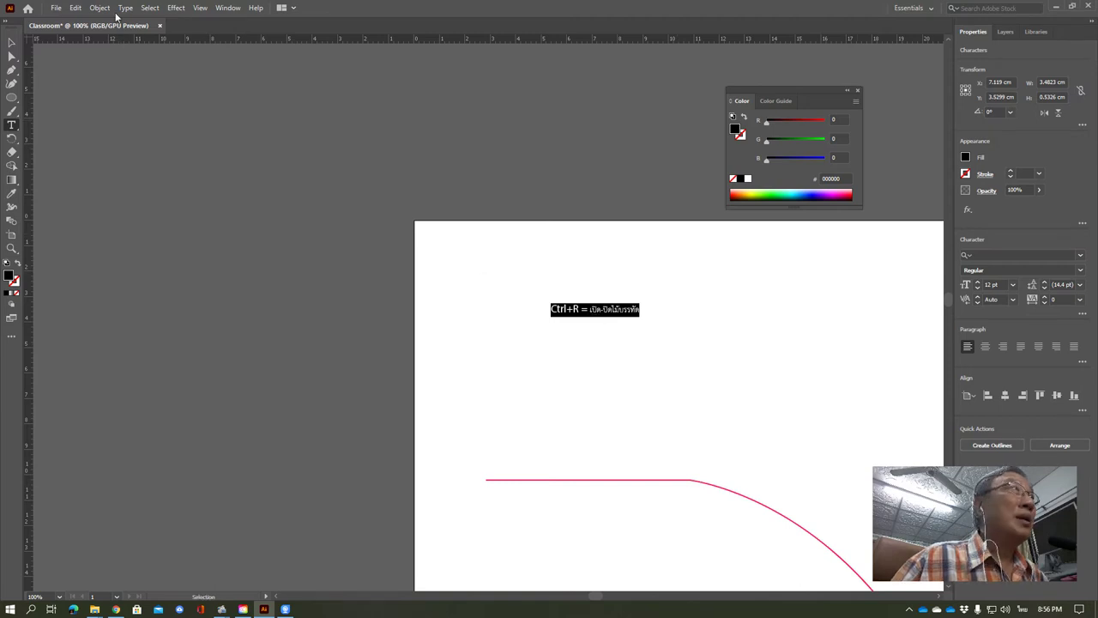
click(282, 8)
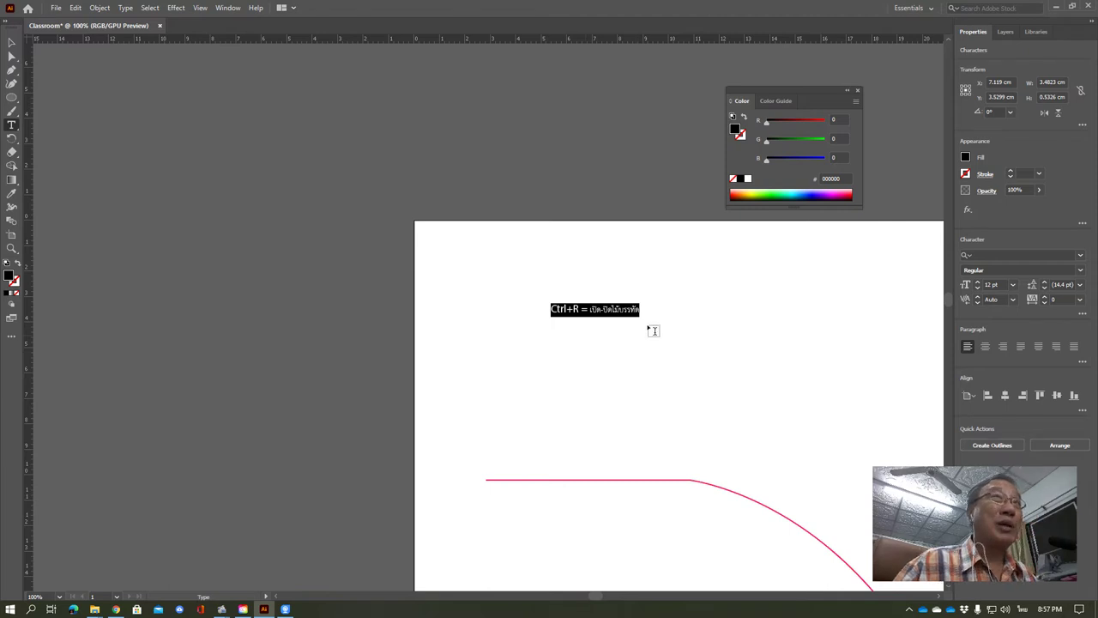
click(708, 328)
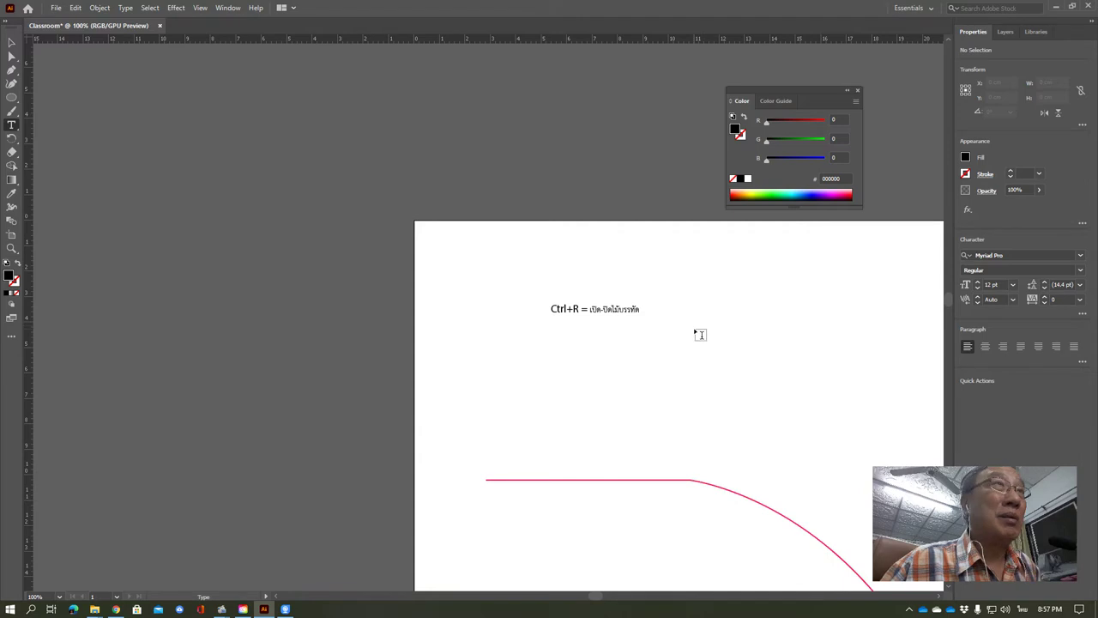
click(612, 309)
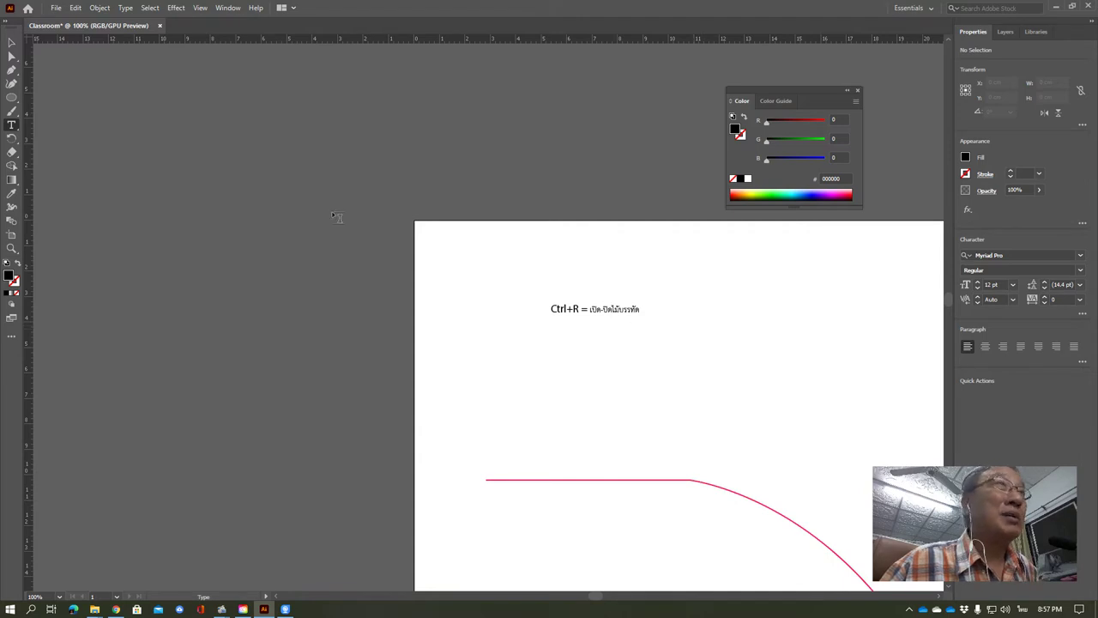
click(612, 309)
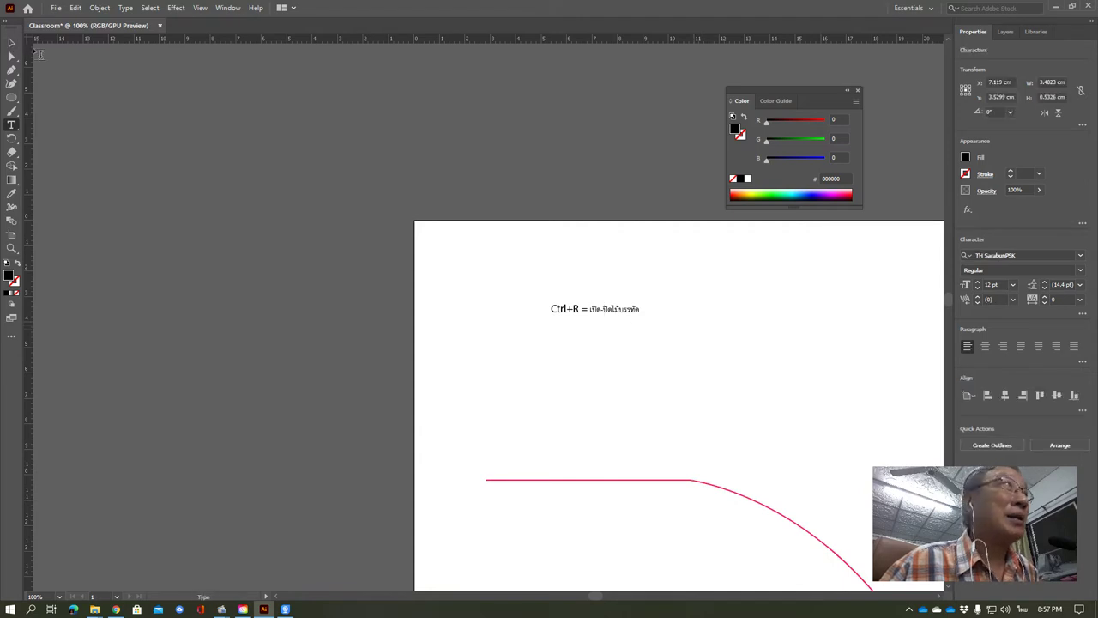
click(10, 43)
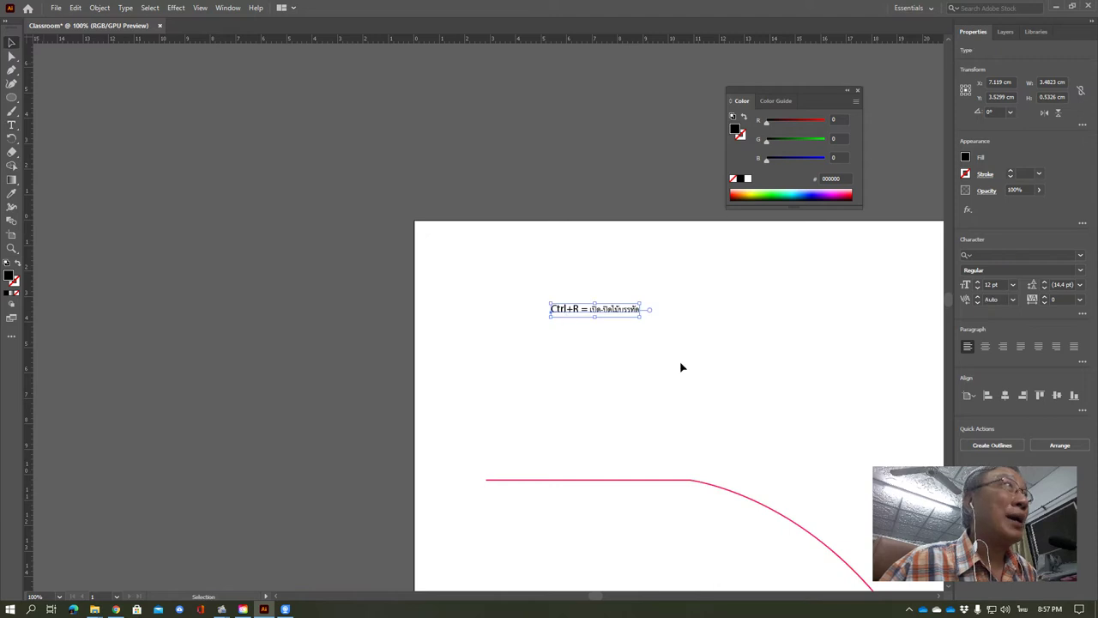
Scale the Ctrl+R line up to 43.35 pt, shift it left, and highlight its text.
mouse_move(640, 316)
mouse_down()
mouse_move(902, 400)
mouse_move(870, 383)
mouse_up()
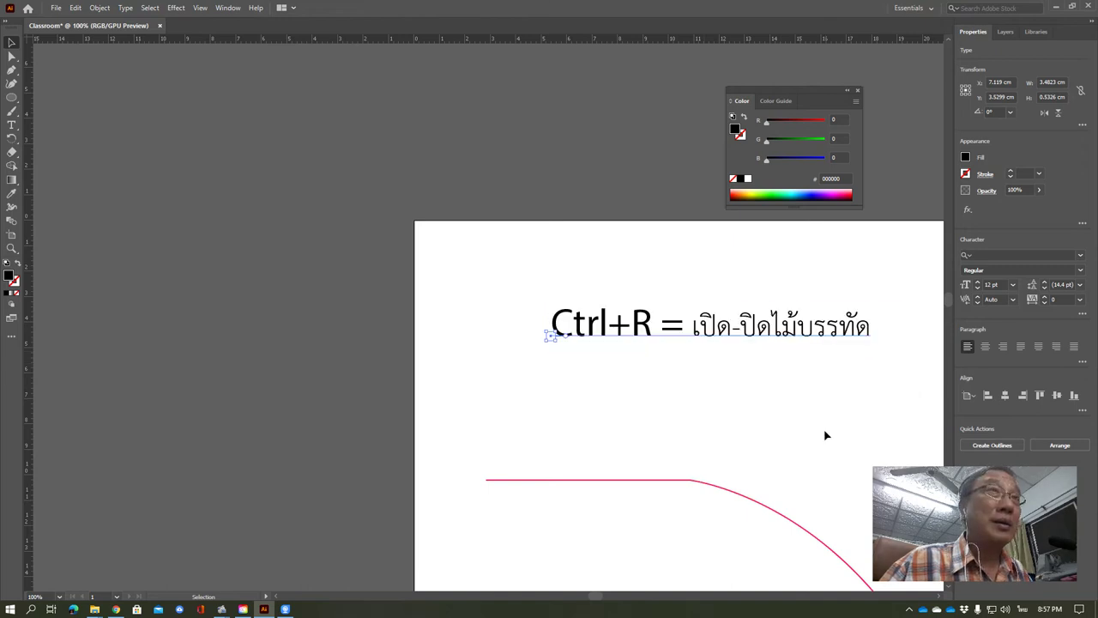
drag(778, 328, 665, 319)
double_click(757, 324)
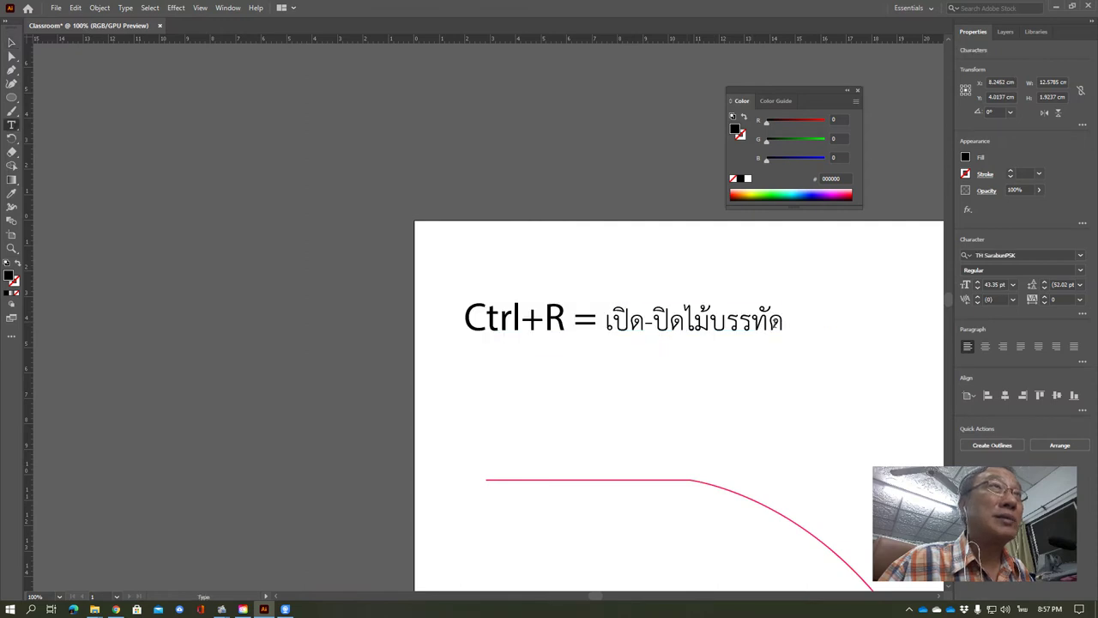
drag(782, 320, 463, 319)
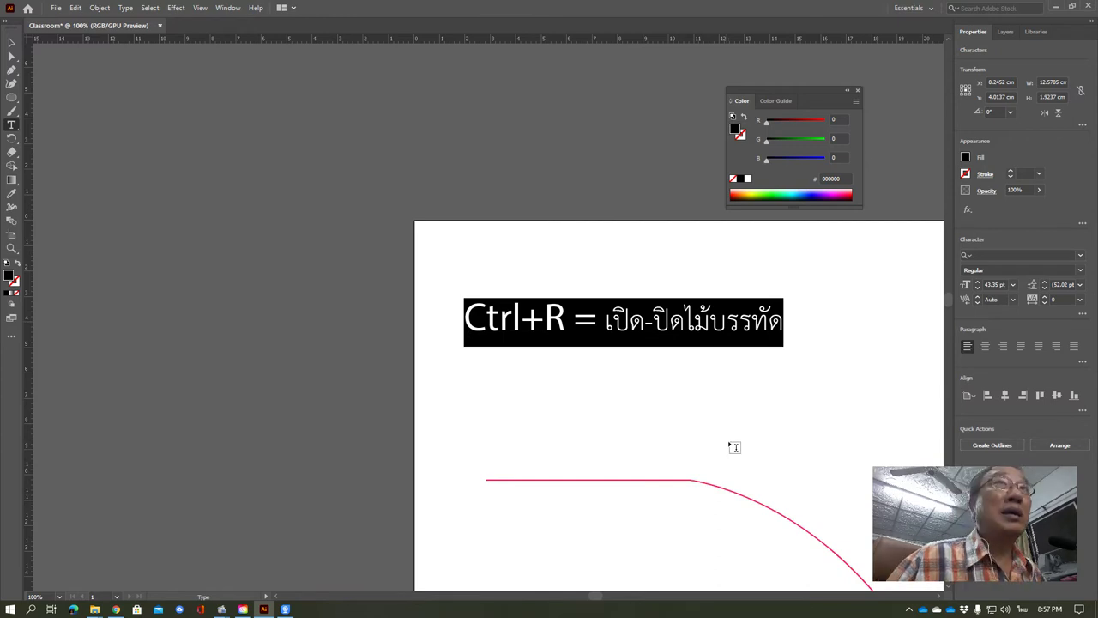
Set the selected Ctrl+R text to 60 pt from Type > Size.
click(126, 7)
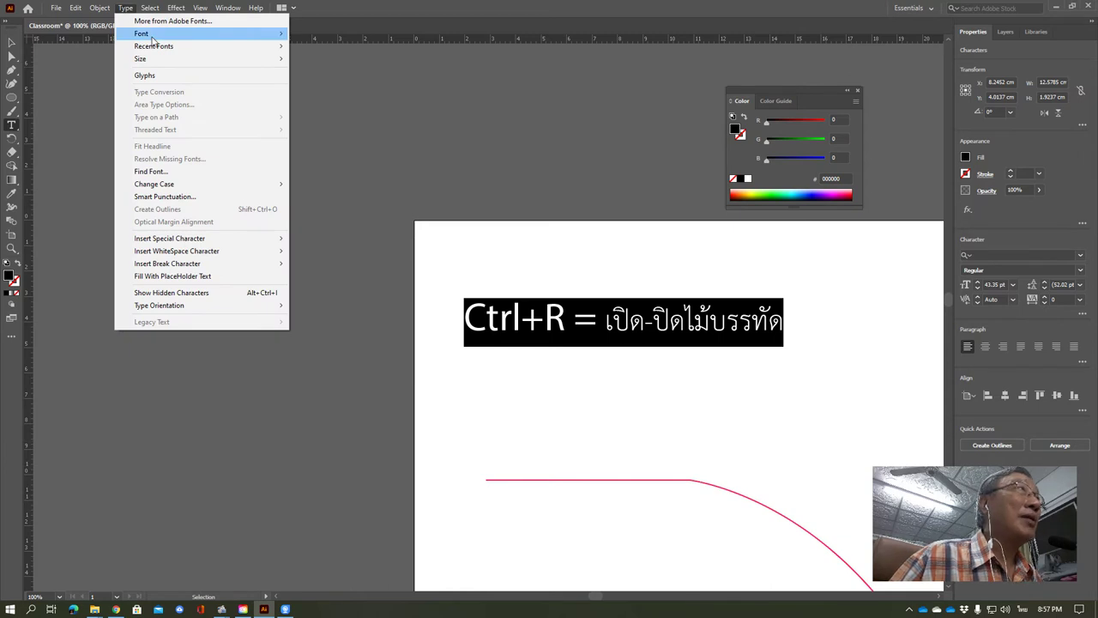
mouse_move(140, 58)
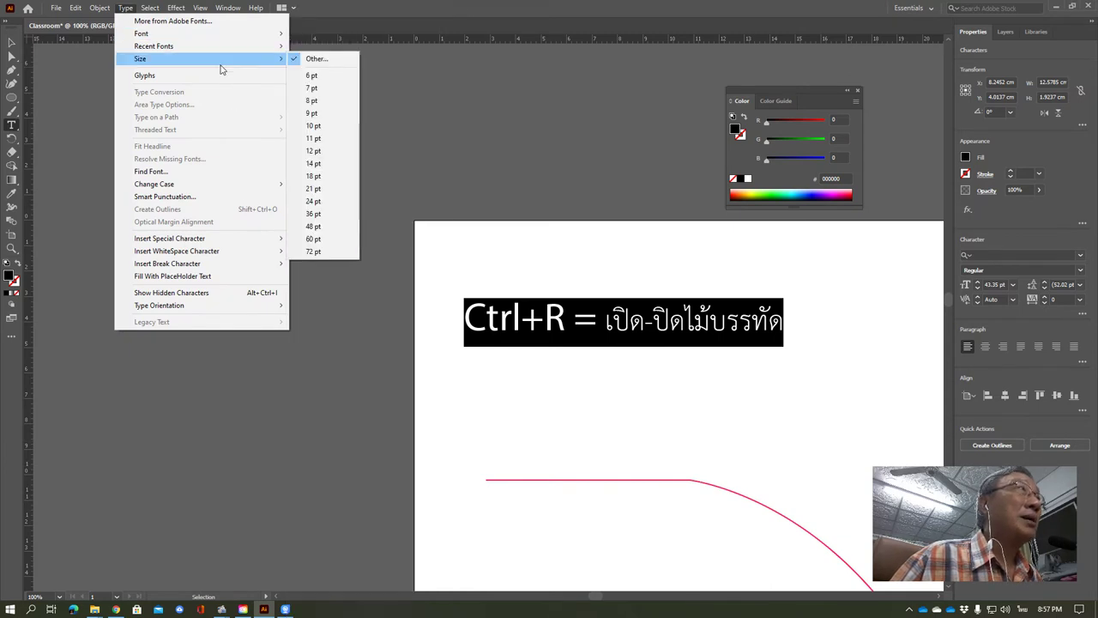
click(324, 240)
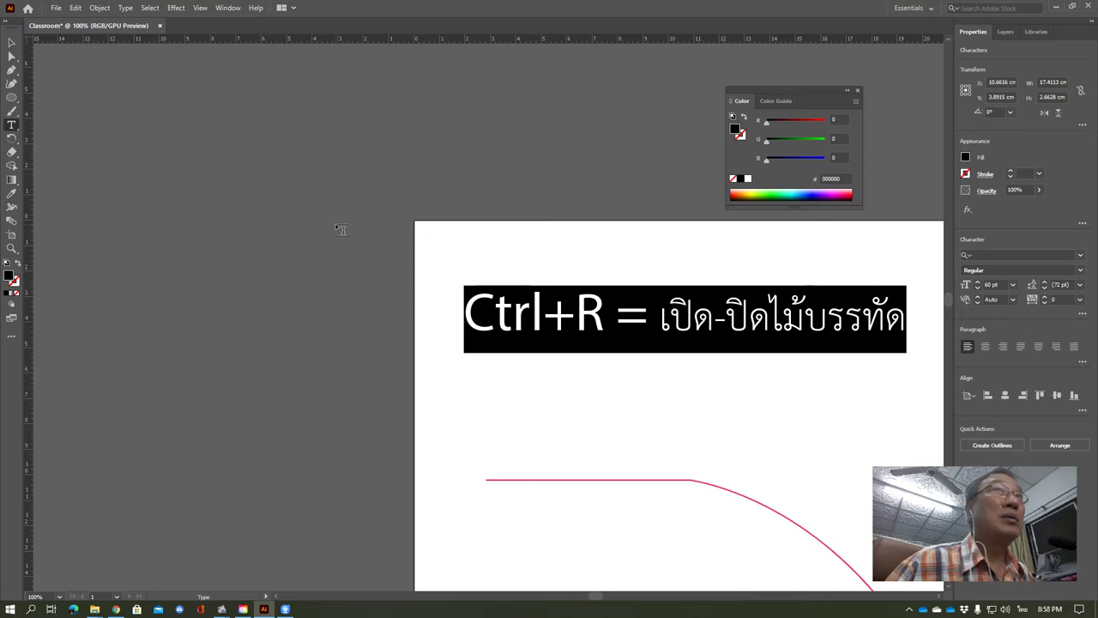
click(126, 8)
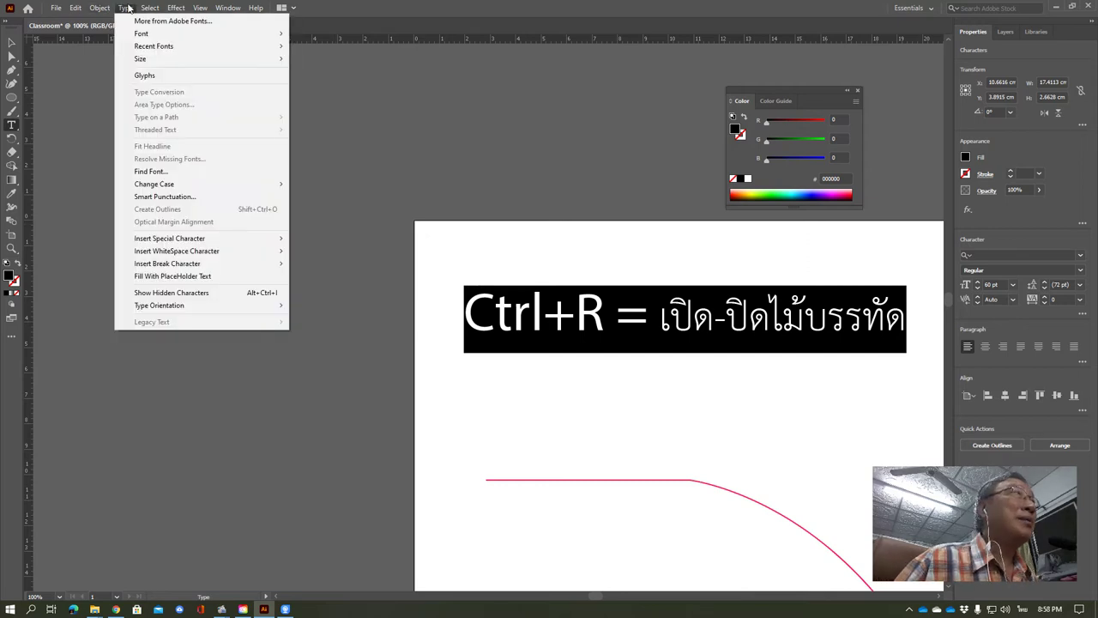
mouse_move(142, 33)
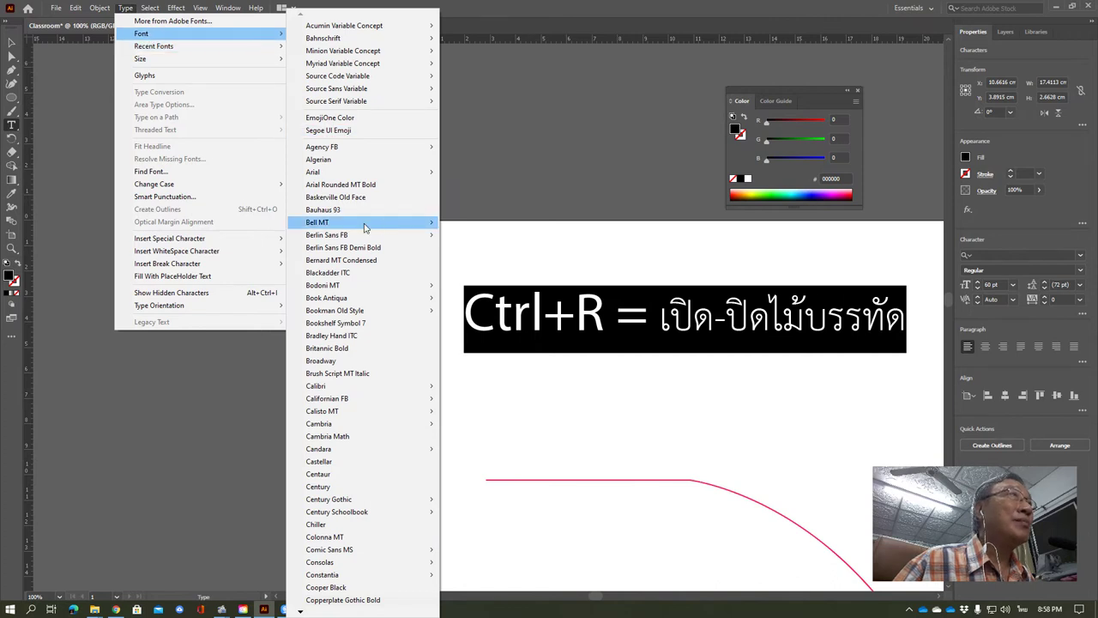
mouse_move(331, 454)
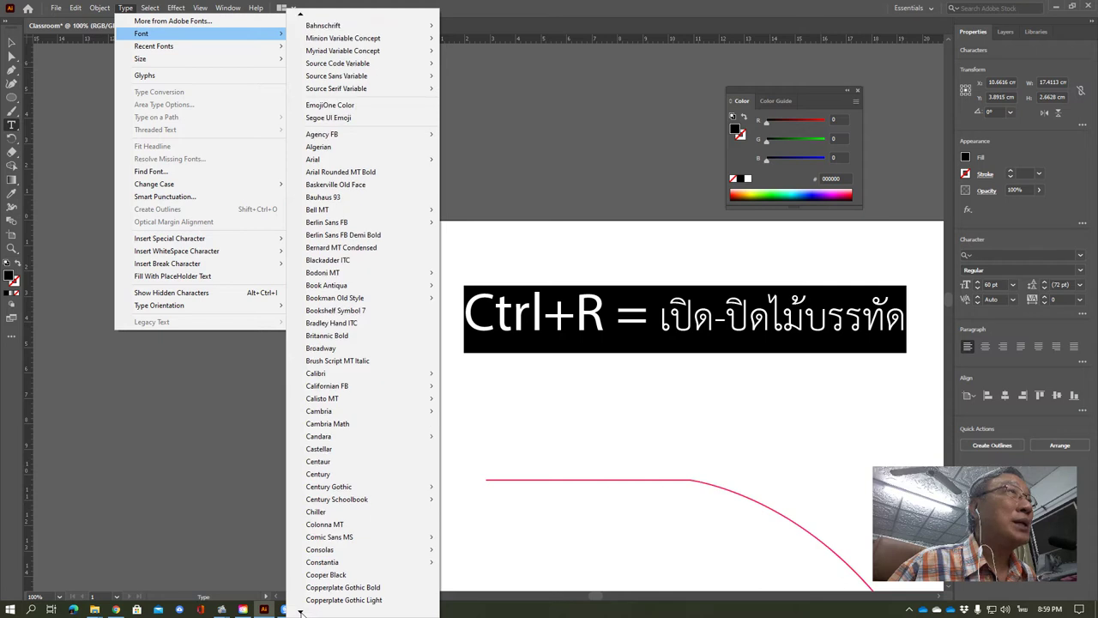
mouse_move(300, 612)
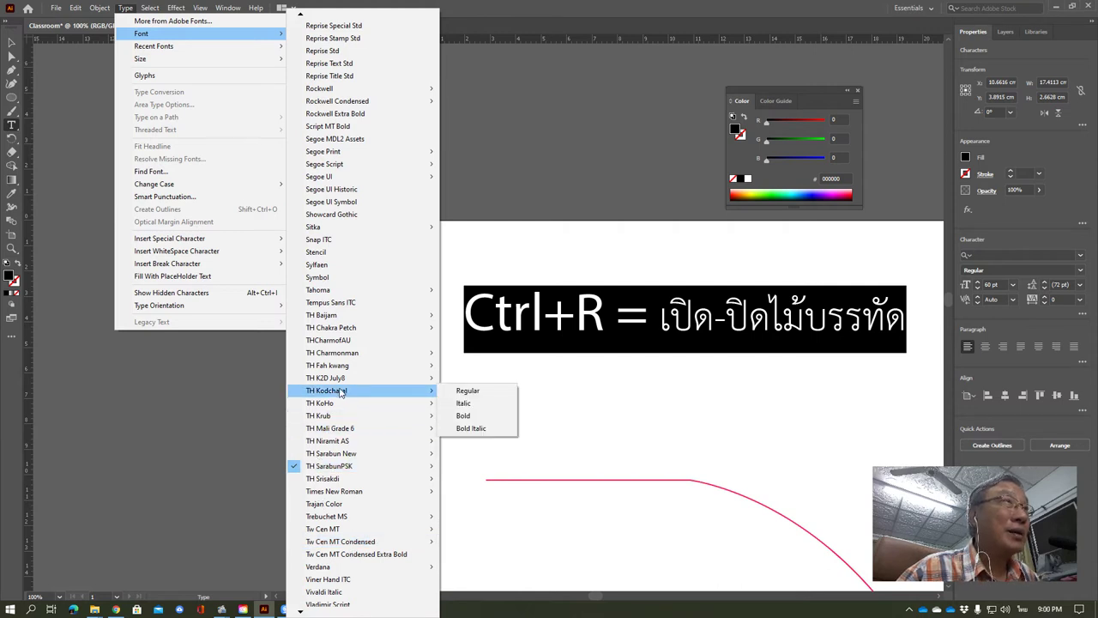
mouse_move(369, 453)
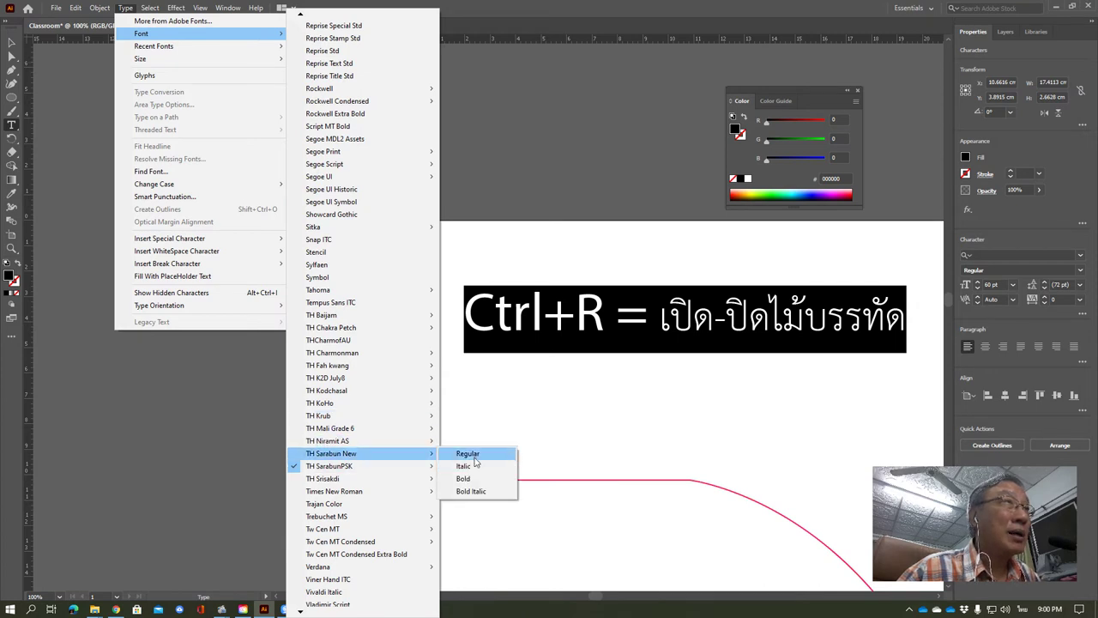
Try TH Sarabun New, then set the 60 pt Ctrl+R line in TH Srisakdi Regular.
click(475, 453)
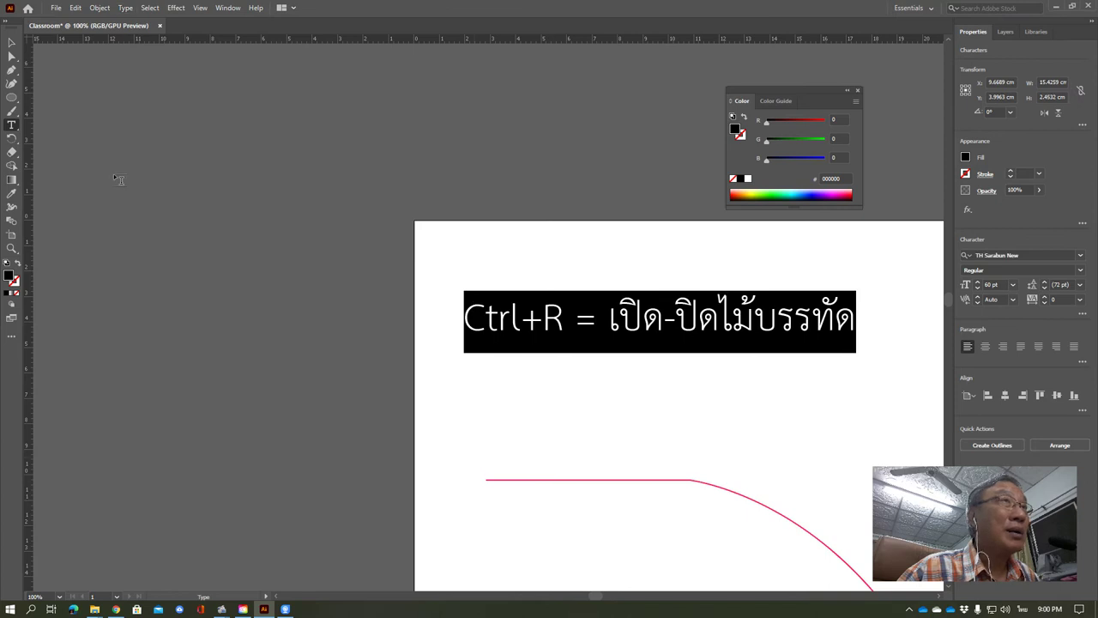
click(126, 9)
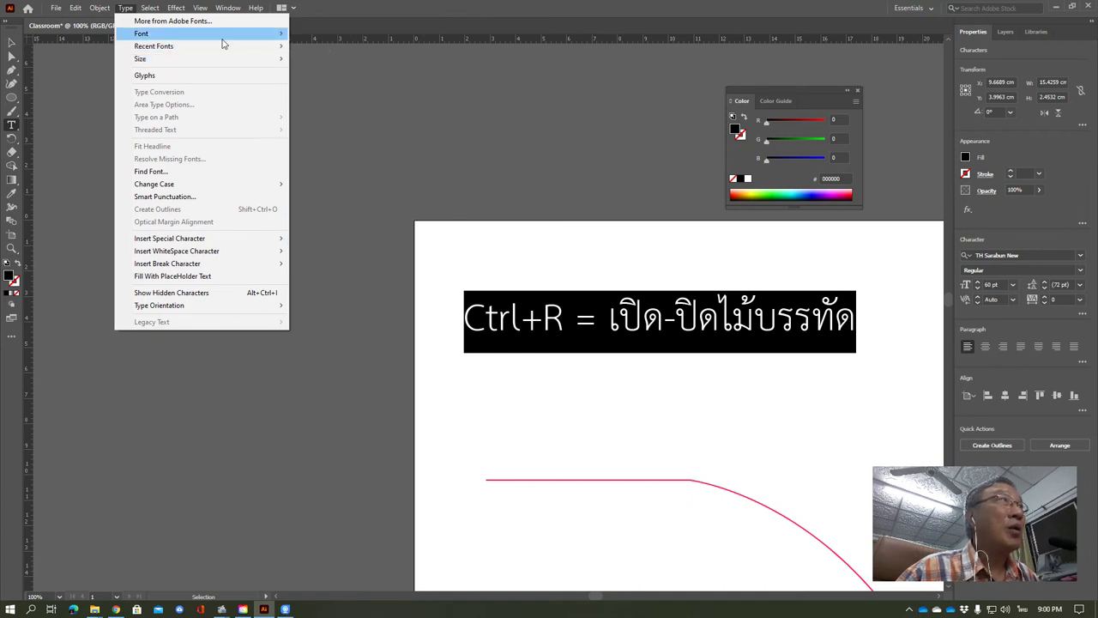
mouse_move(142, 33)
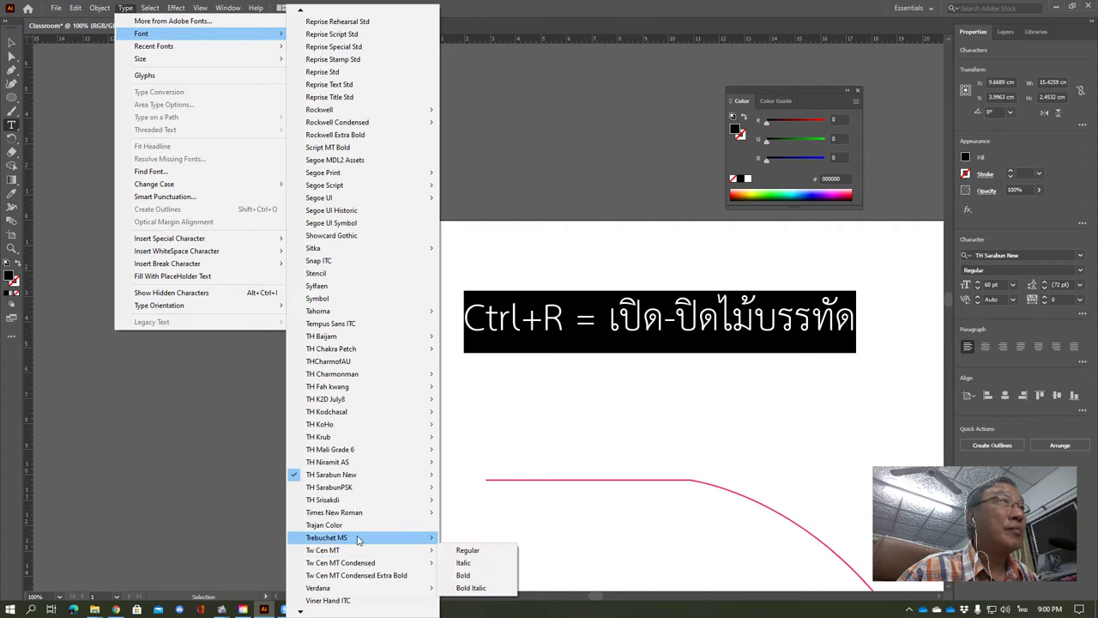
mouse_move(322, 499)
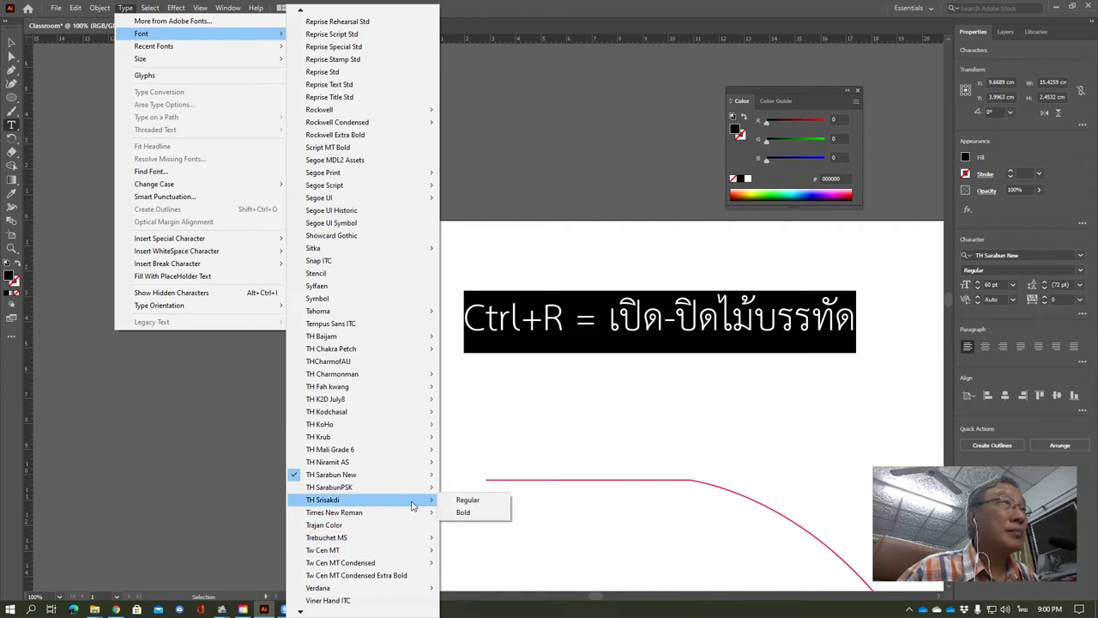
click(449, 504)
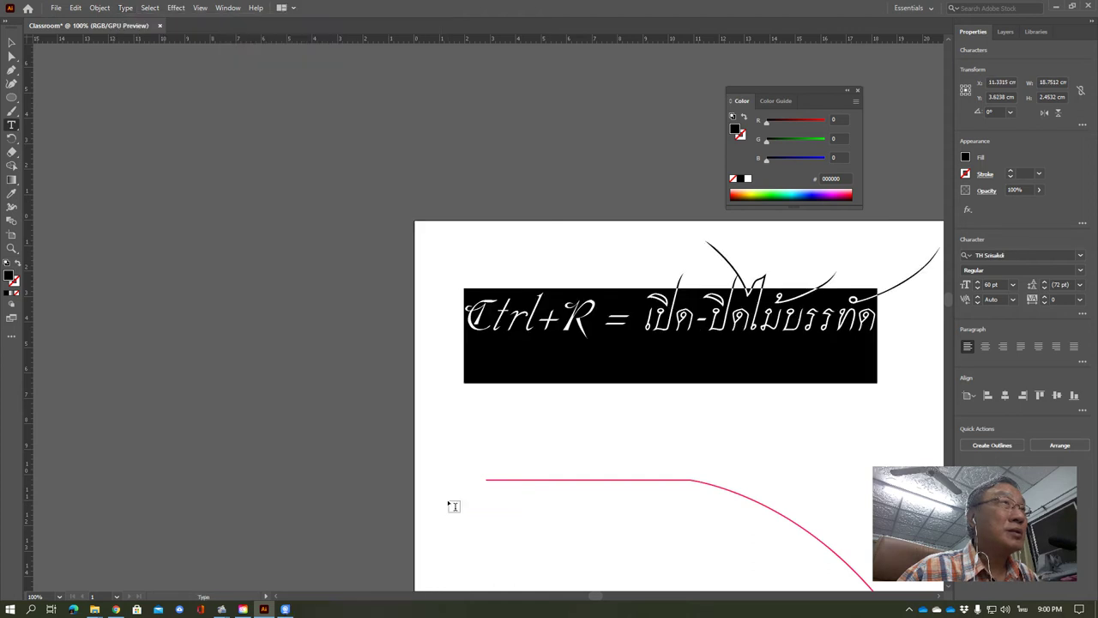
ctrl+click(627, 558)
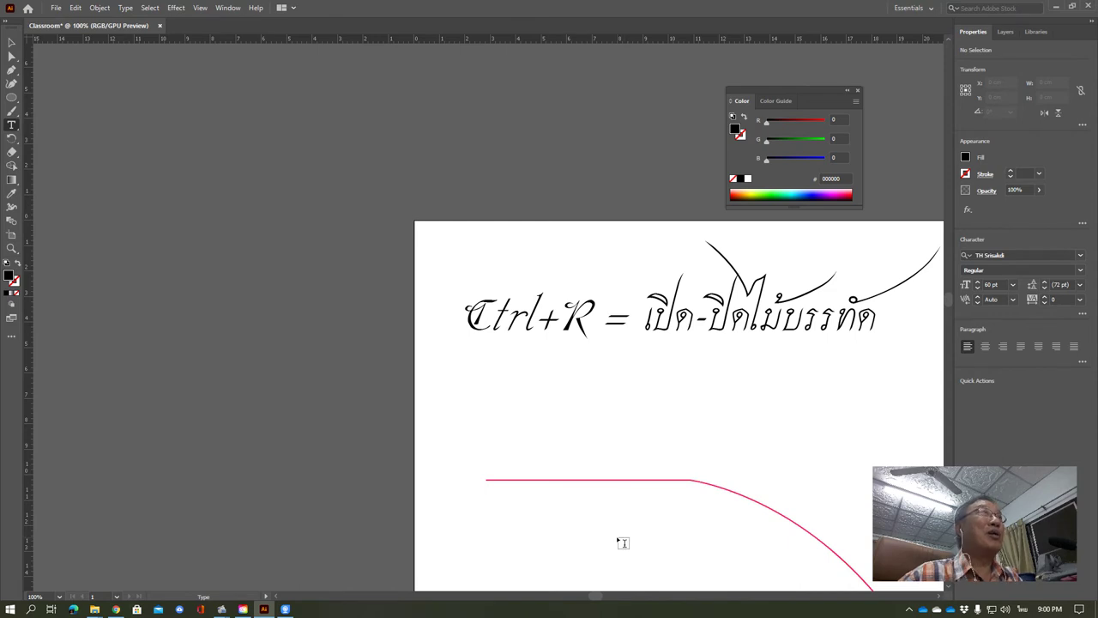
click(125, 8)
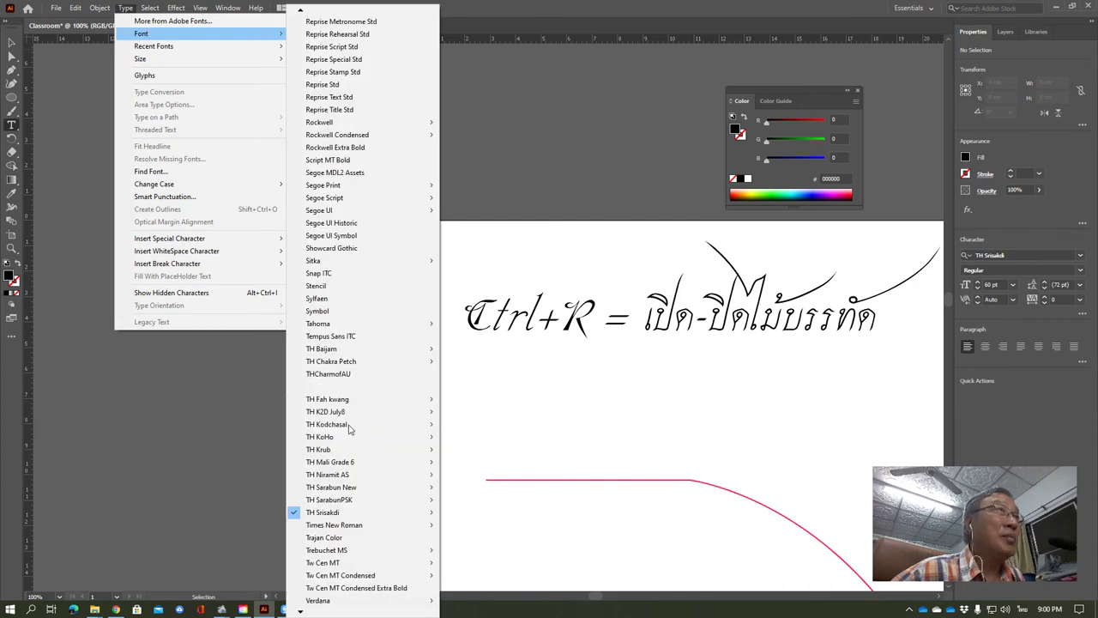
mouse_move(332, 487)
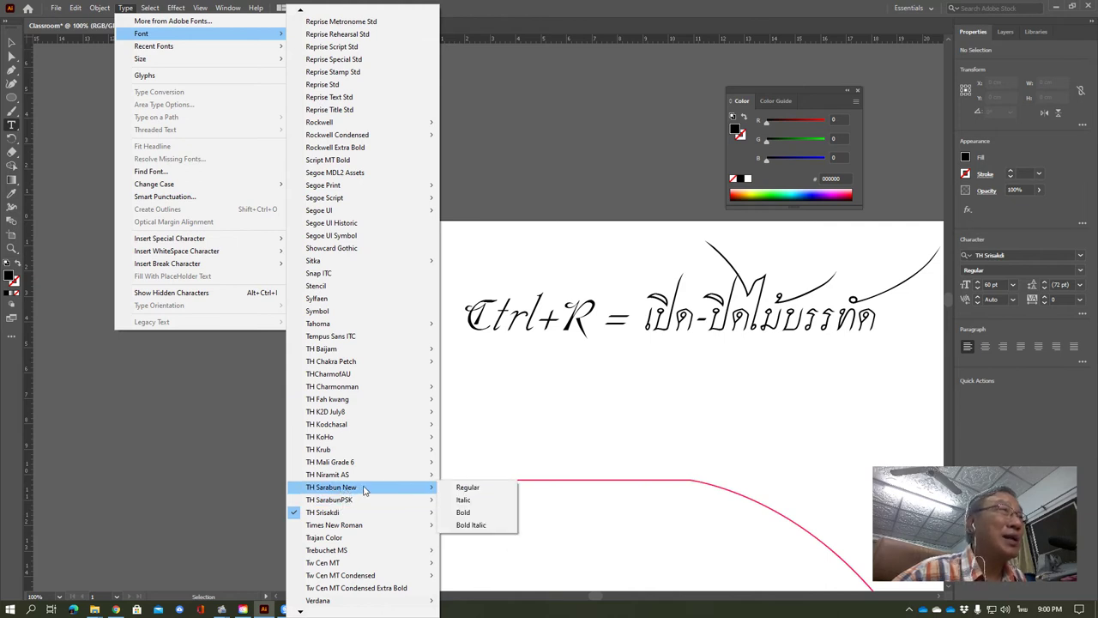
click(700, 331)
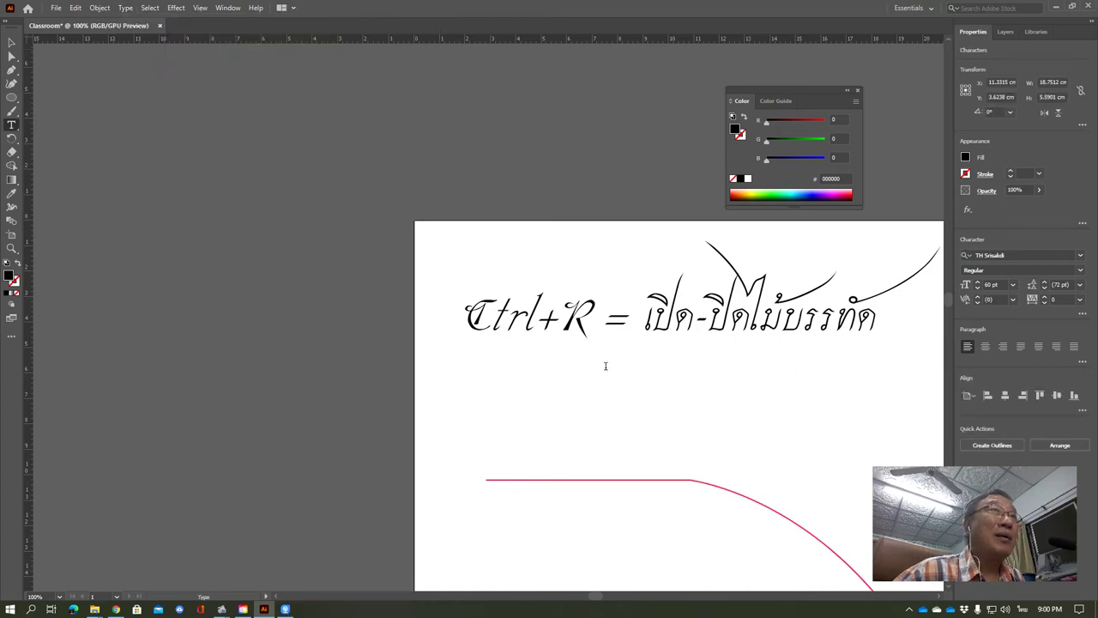
key(Escape)
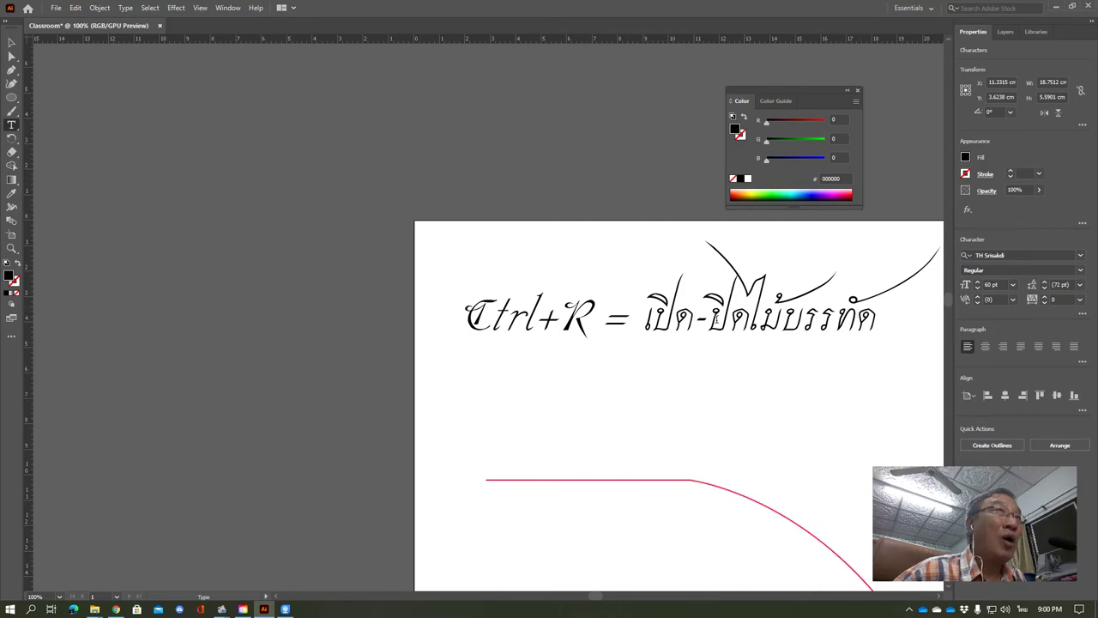
Shrink the TH Srisakdi text from its corner to 54.72 pt.
click(10, 43)
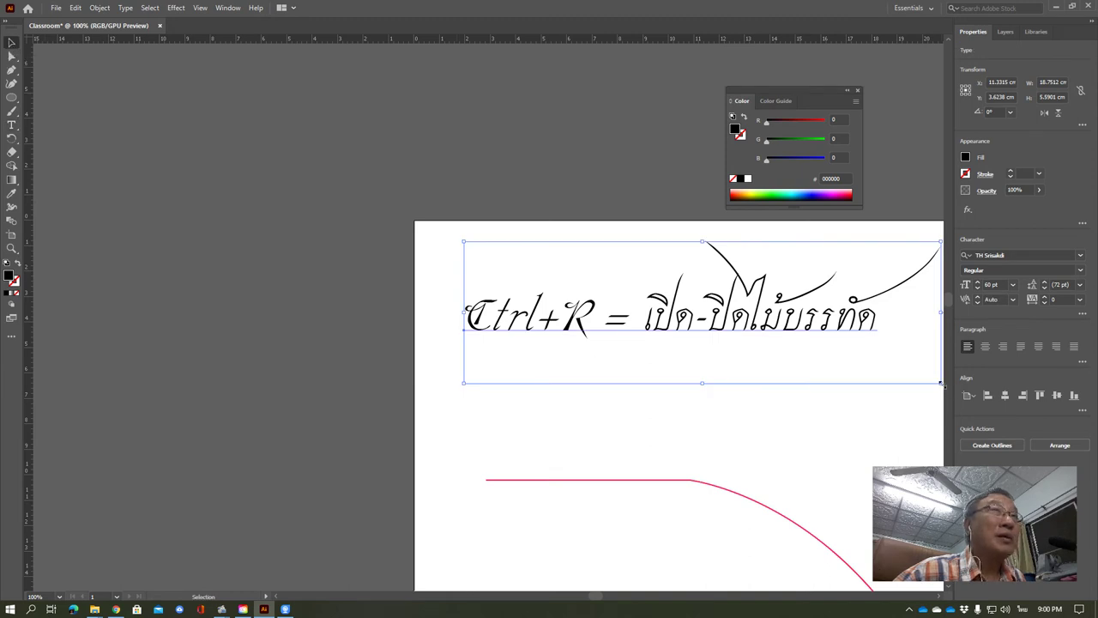
drag(941, 383, 900, 371)
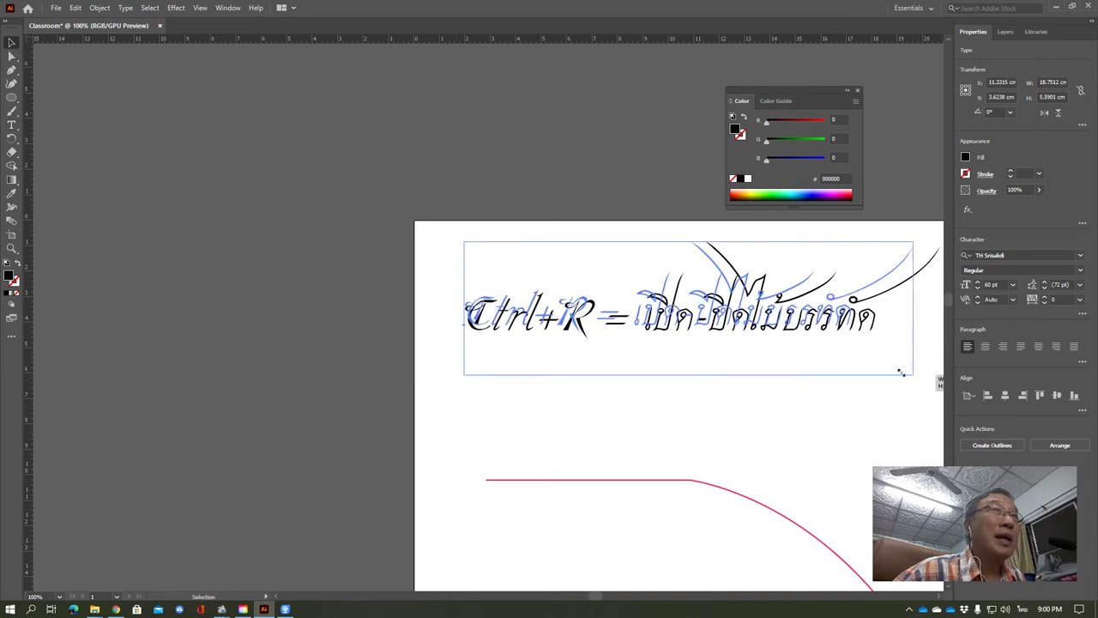
click(757, 402)
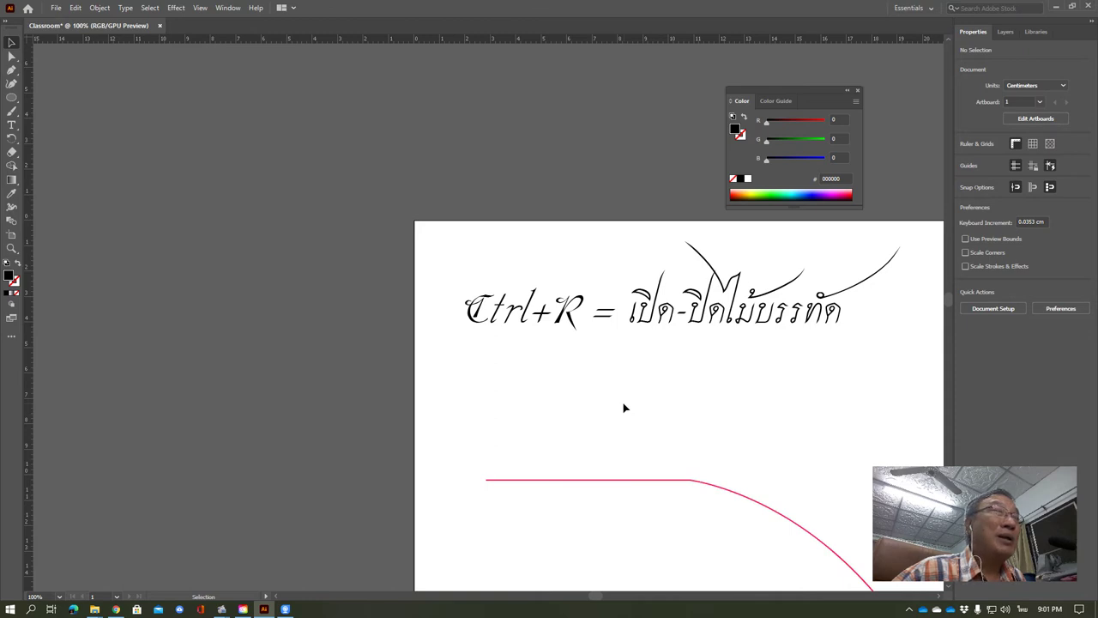
Reselect the text line and copy it to the clipboard with Edit > Copy.
click(728, 333)
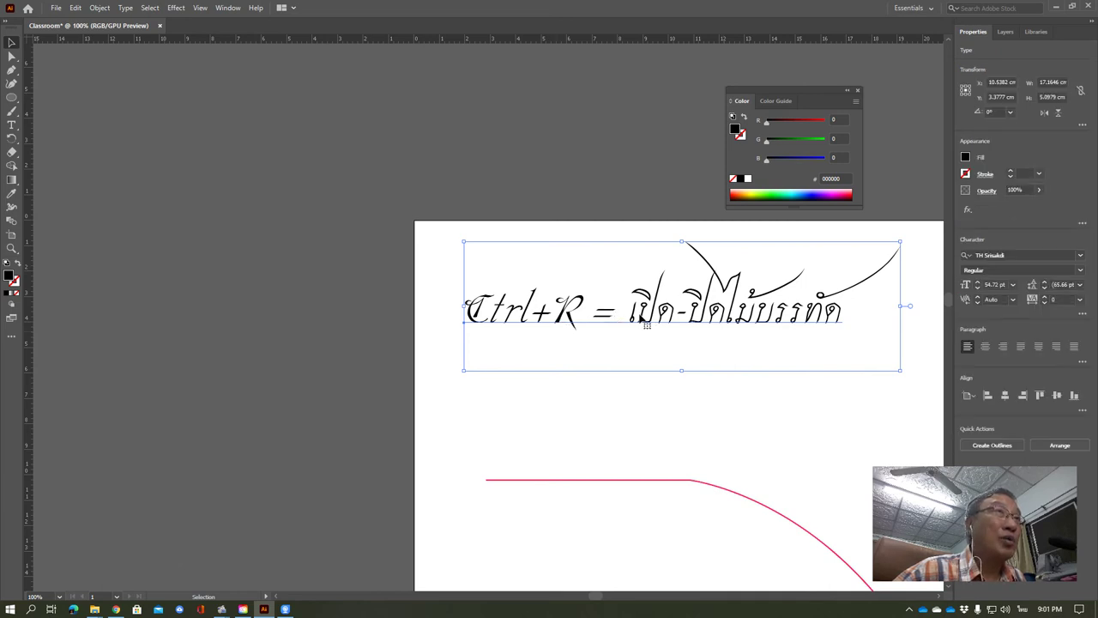
right_click(659, 322)
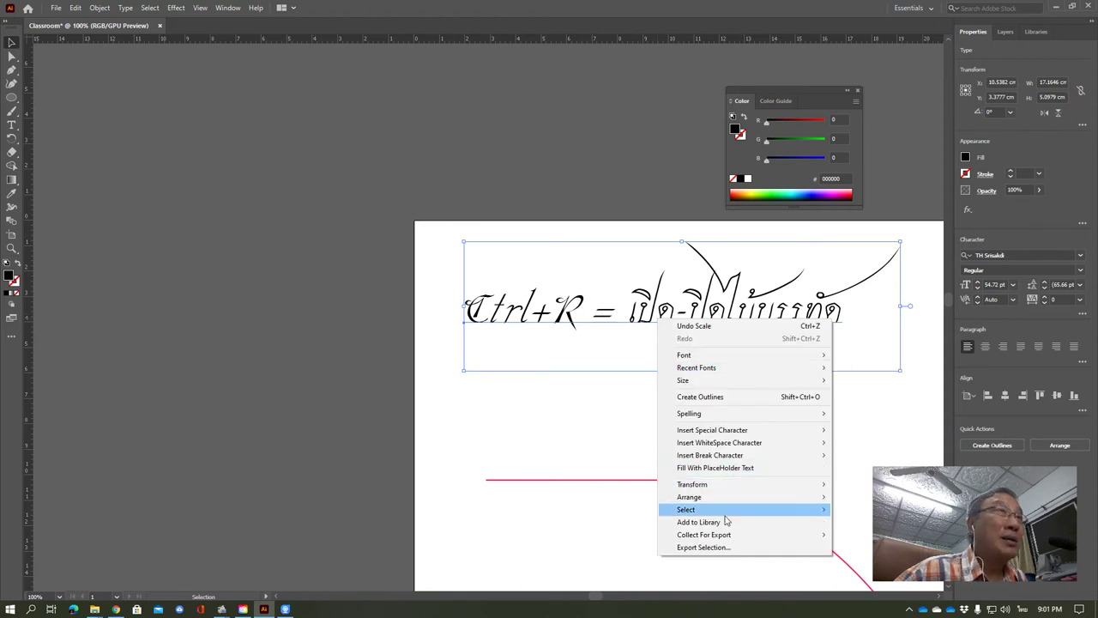
click(542, 371)
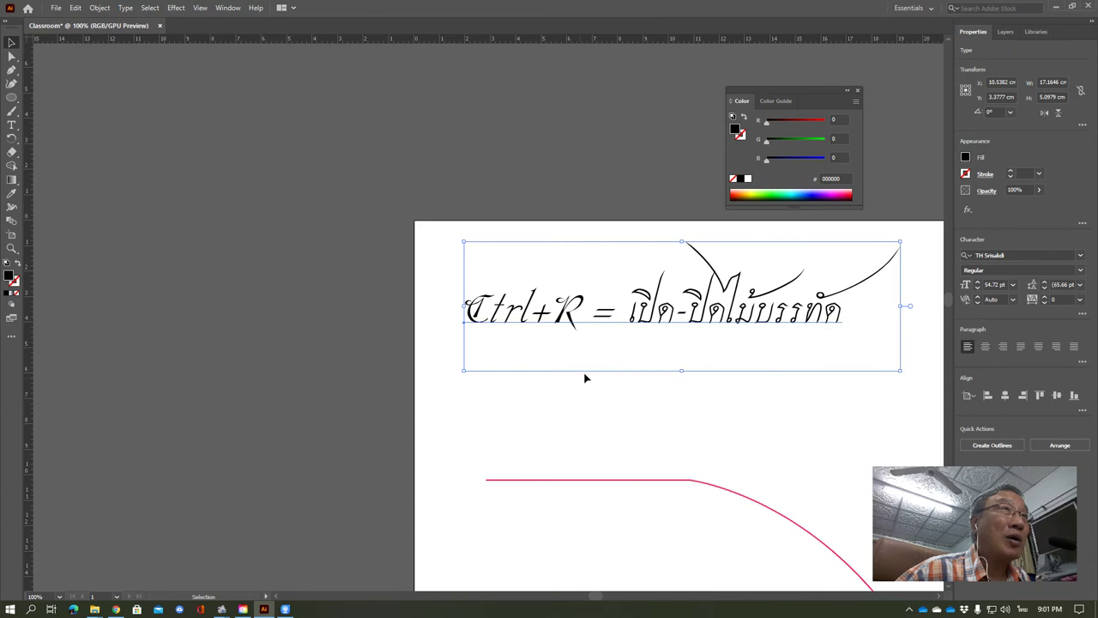
click(75, 8)
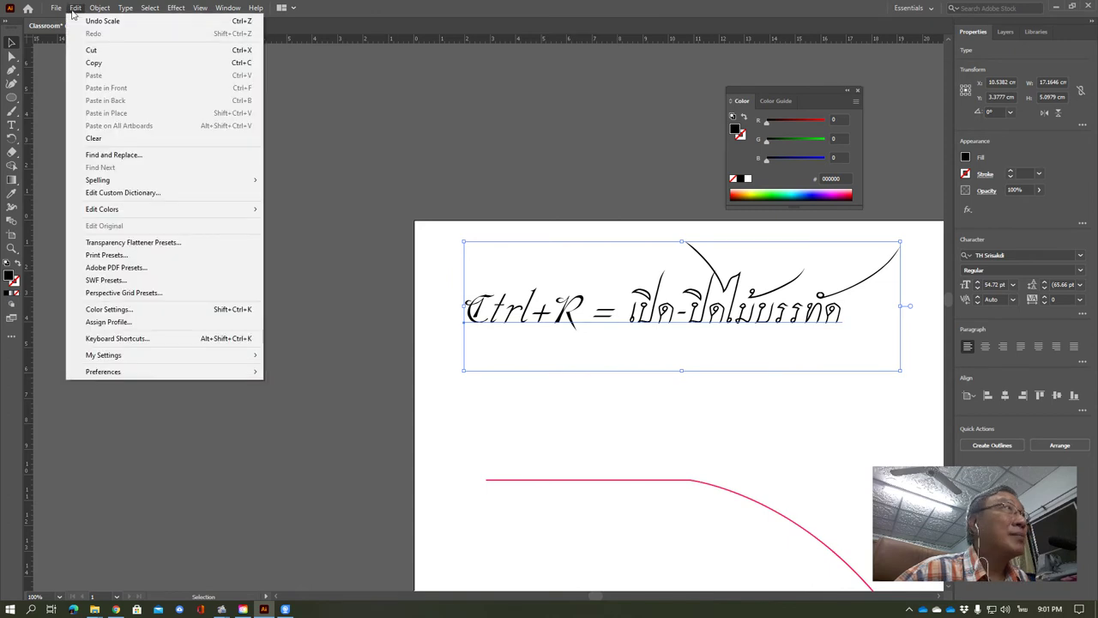
click(107, 63)
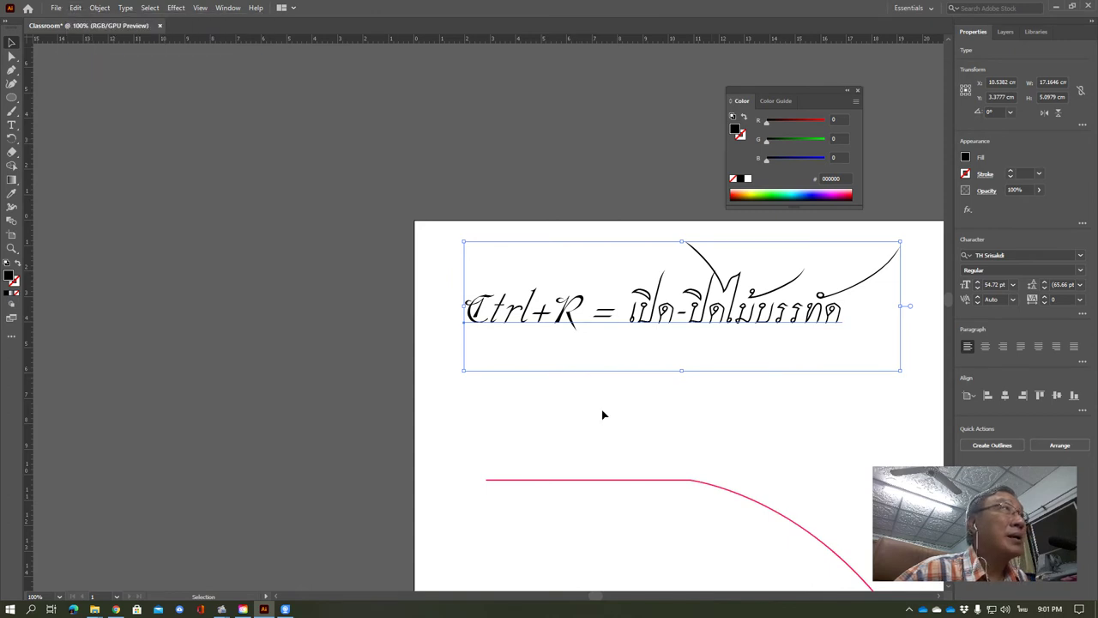
Launch Microsoft Word from the Start menu to get a new blank document.
click(10, 610)
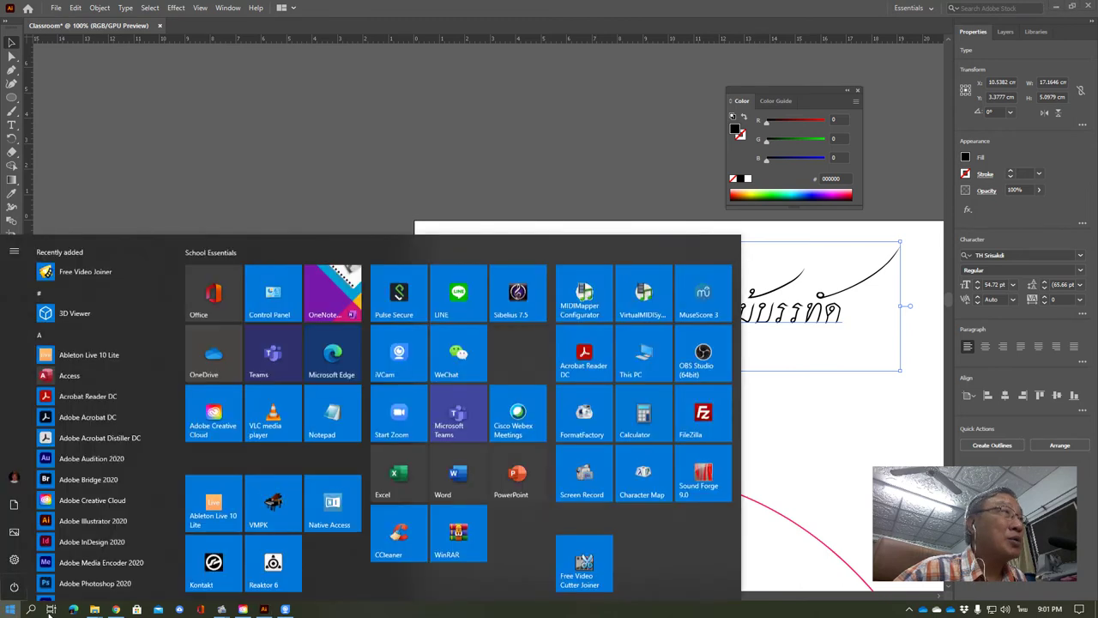
mouse_move(222, 611)
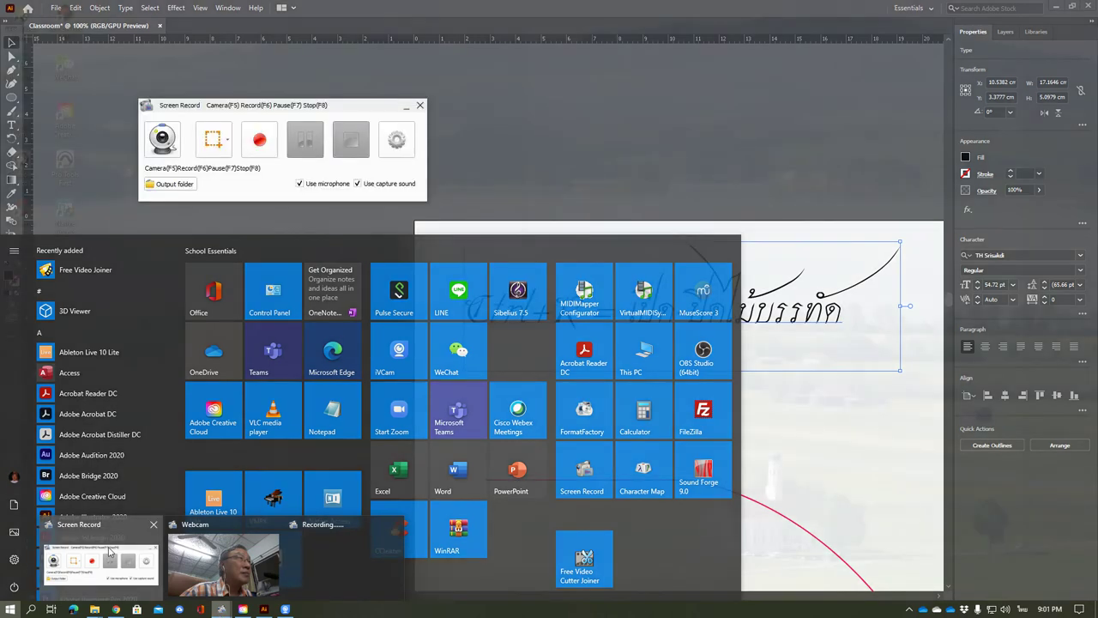
click(109, 551)
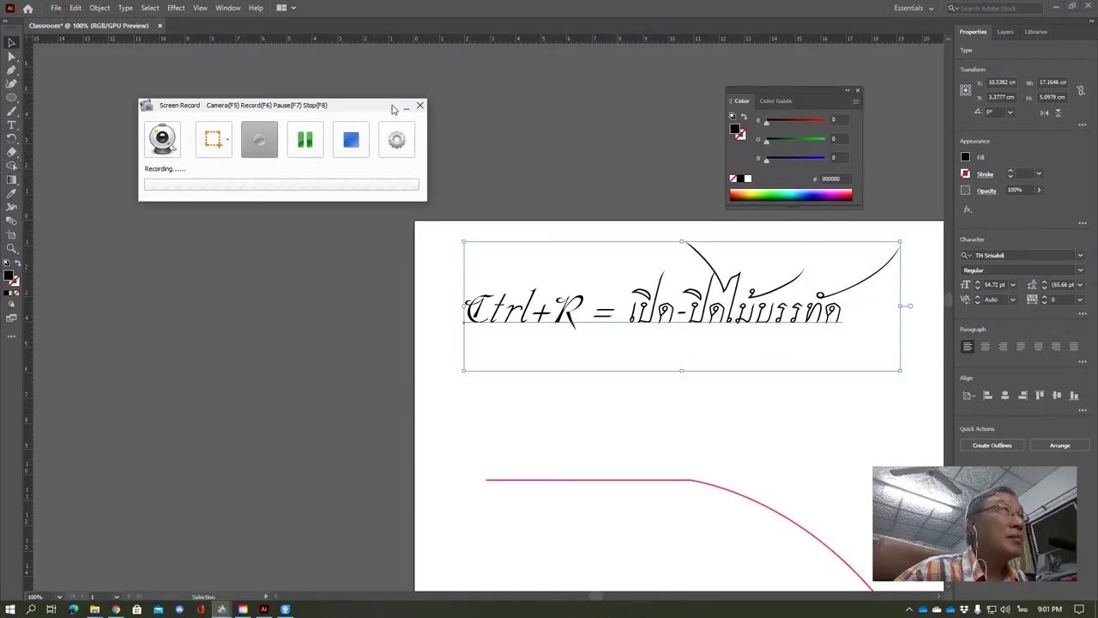
click(406, 107)
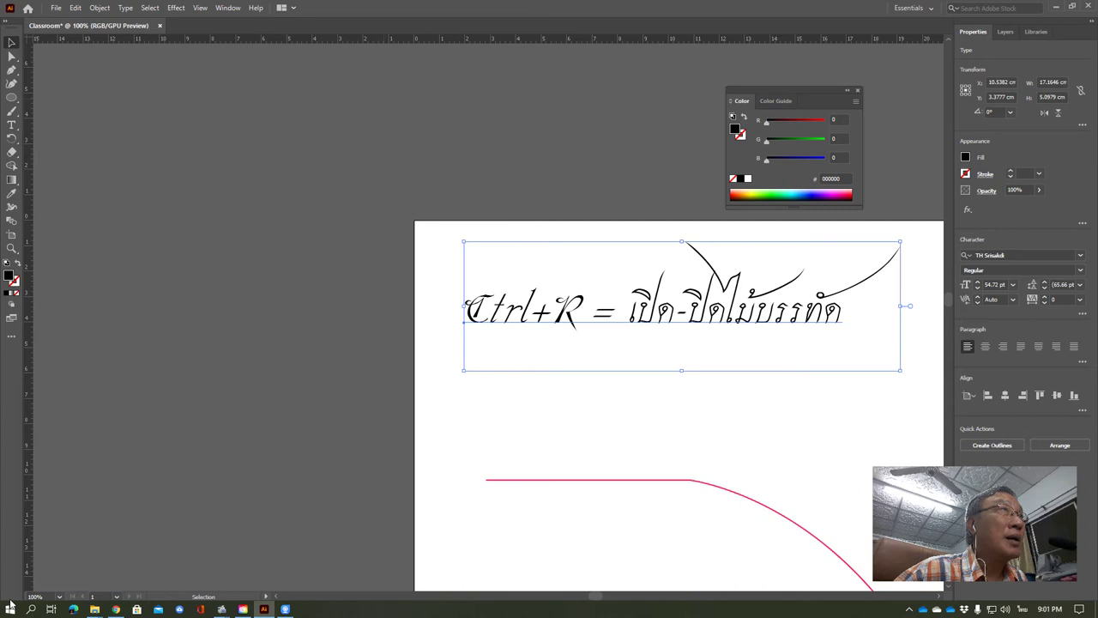
click(10, 608)
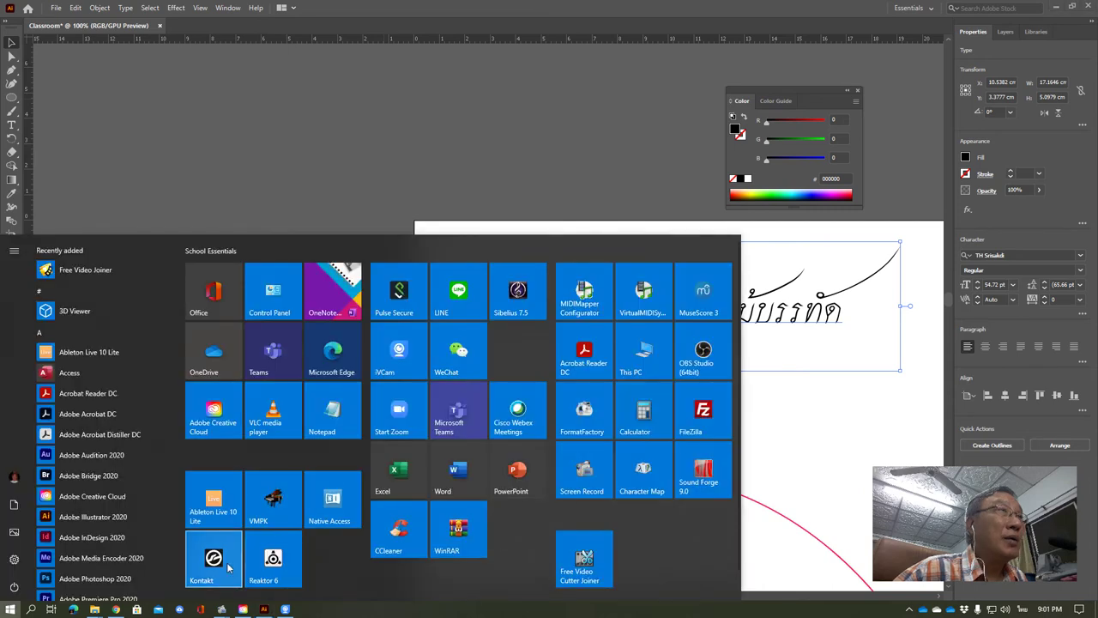
click(466, 485)
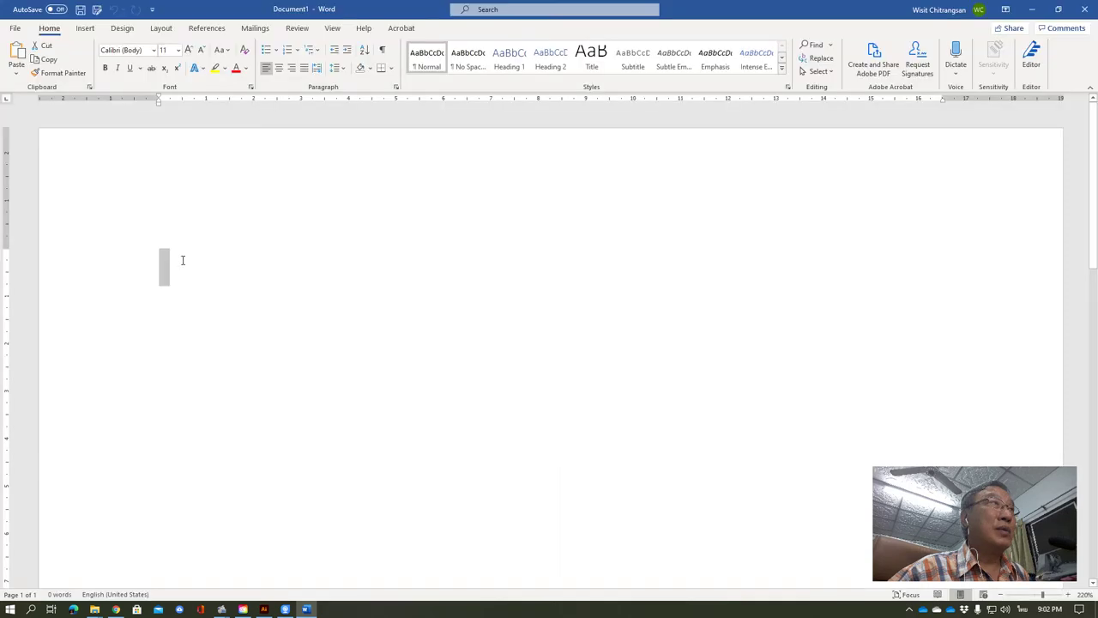
Paste the Ctrl+R = เปิด-ปิดไม้บรรทัด text into the Word page as a graphic and add a new line below it.
right_click(166, 273)
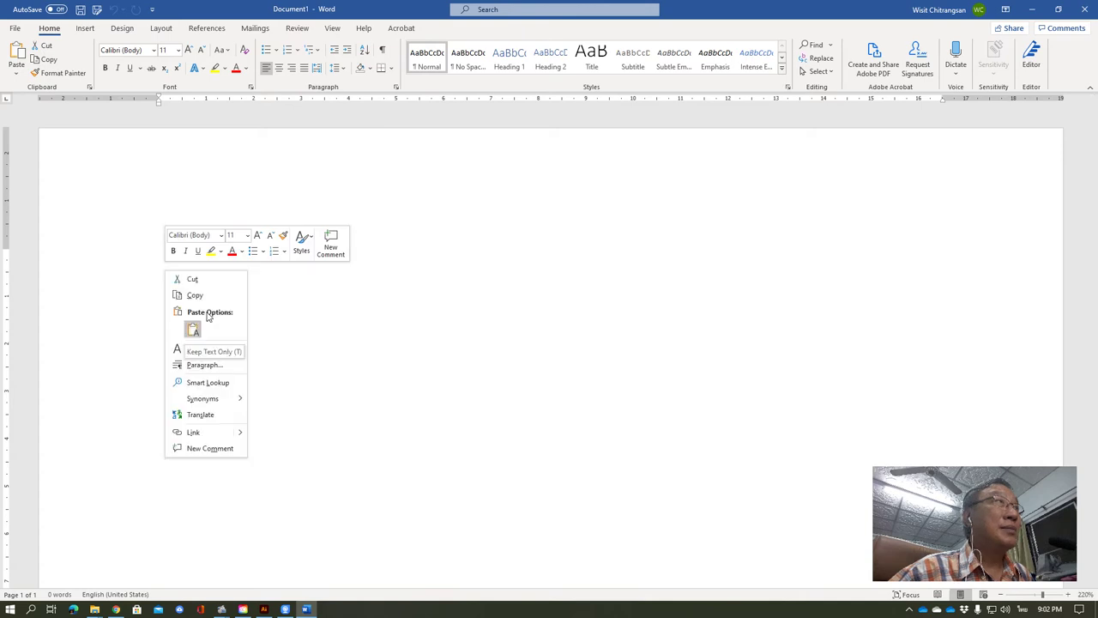
click(520, 430)
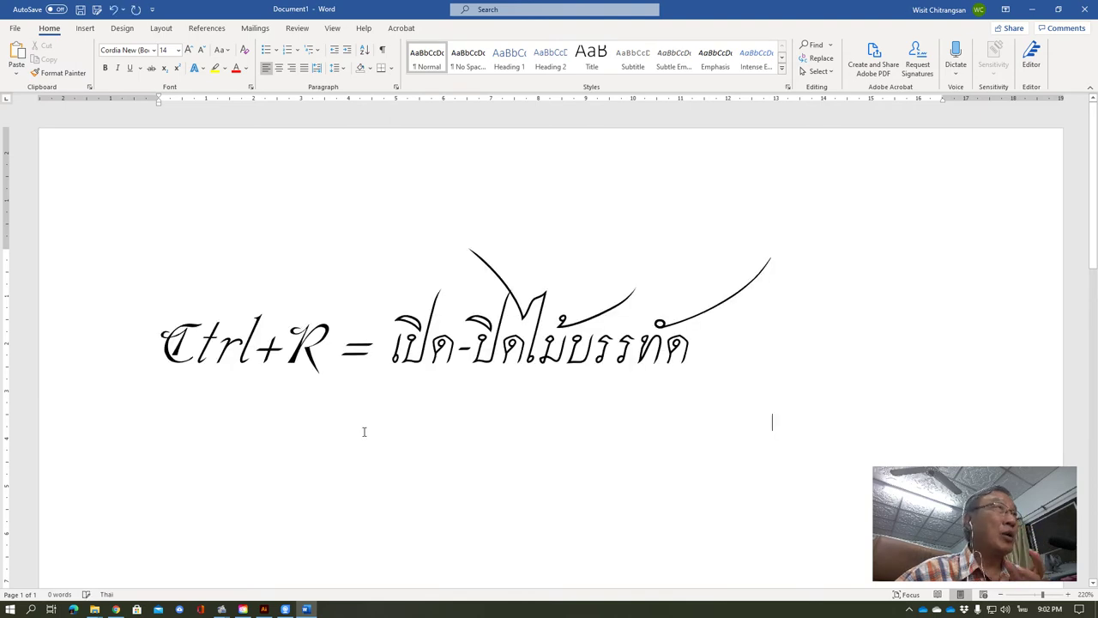
click(532, 404)
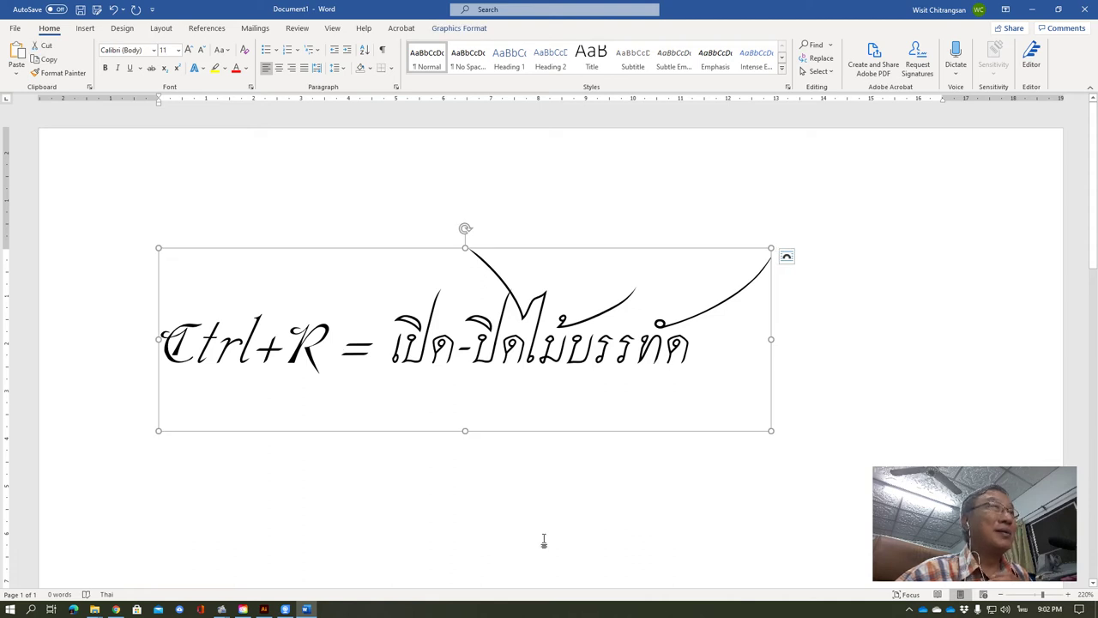
click(788, 370)
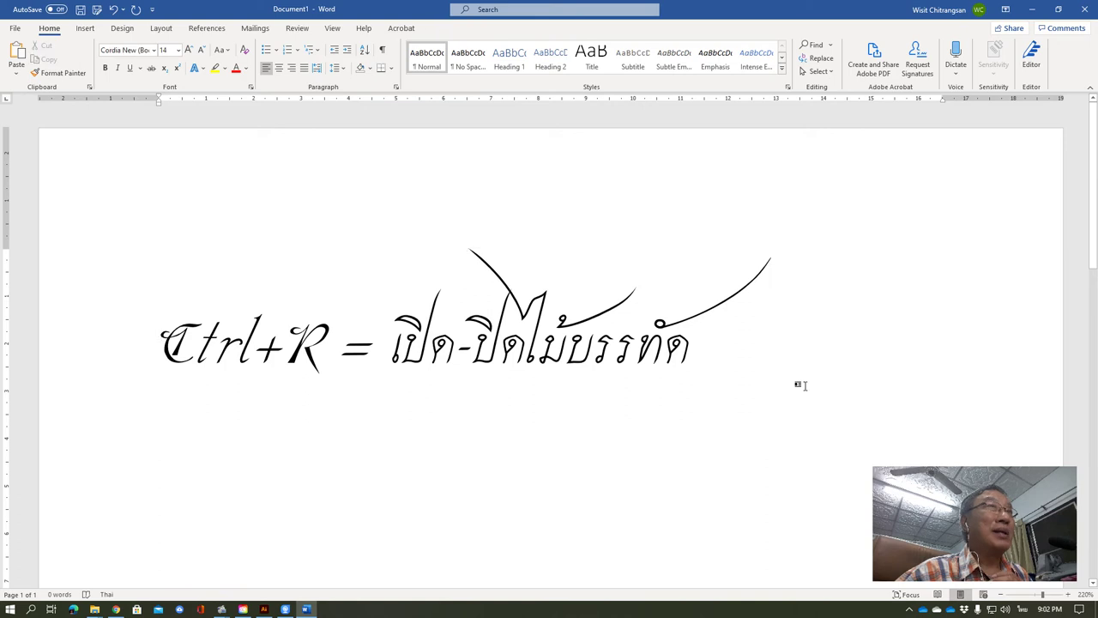
key(Return)
key(Return)
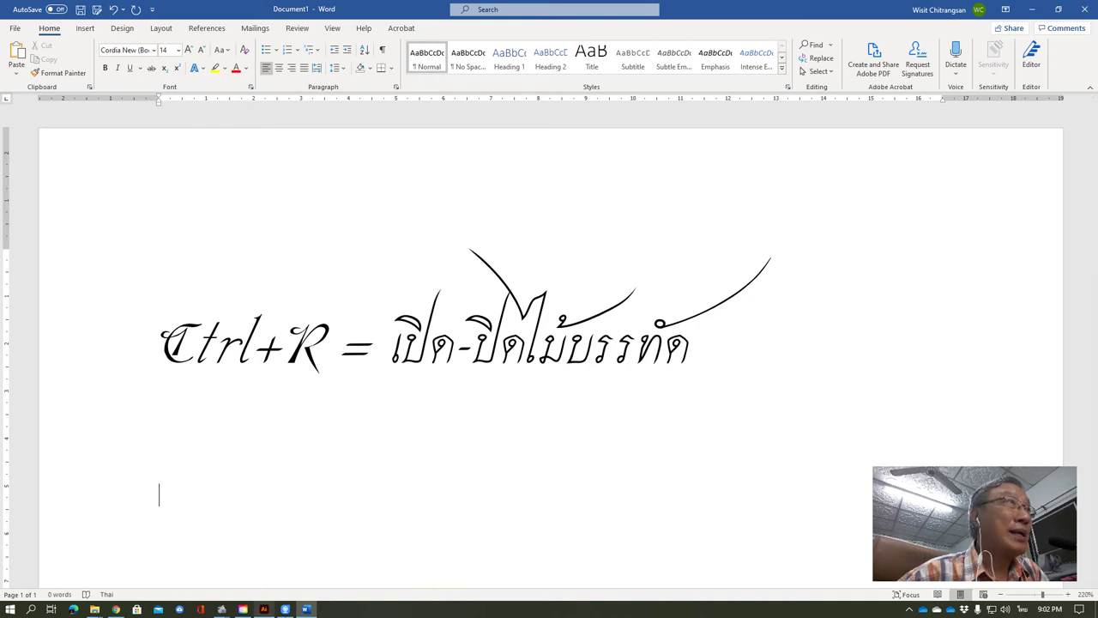
click(263, 609)
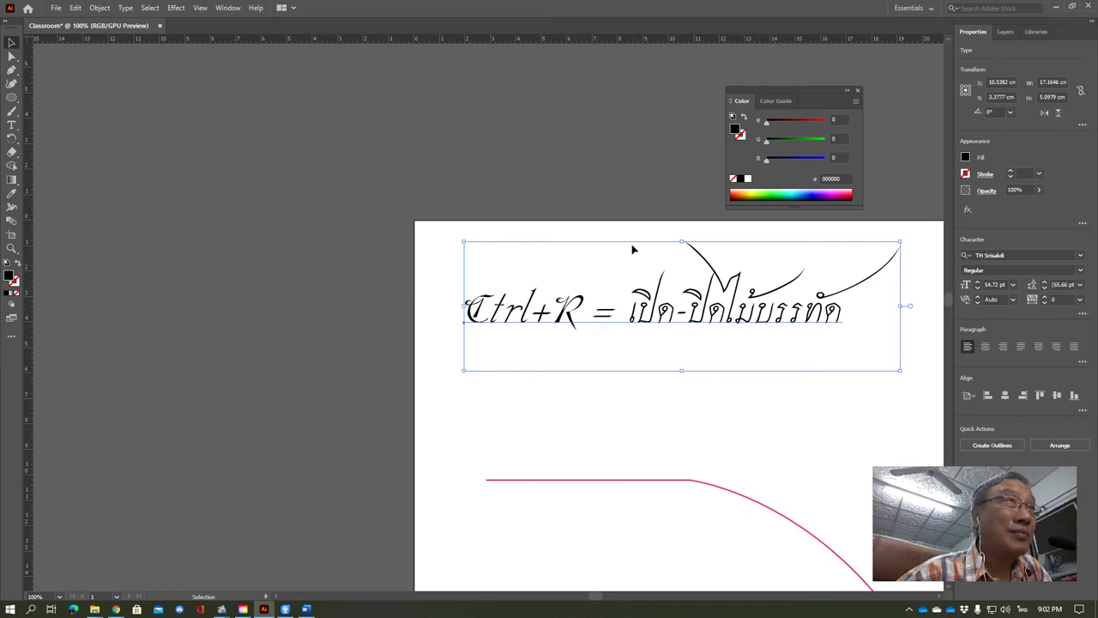
Open Illustrator's Type menu for the selected TH Srisakdi Ctrl+R text line.
click(125, 9)
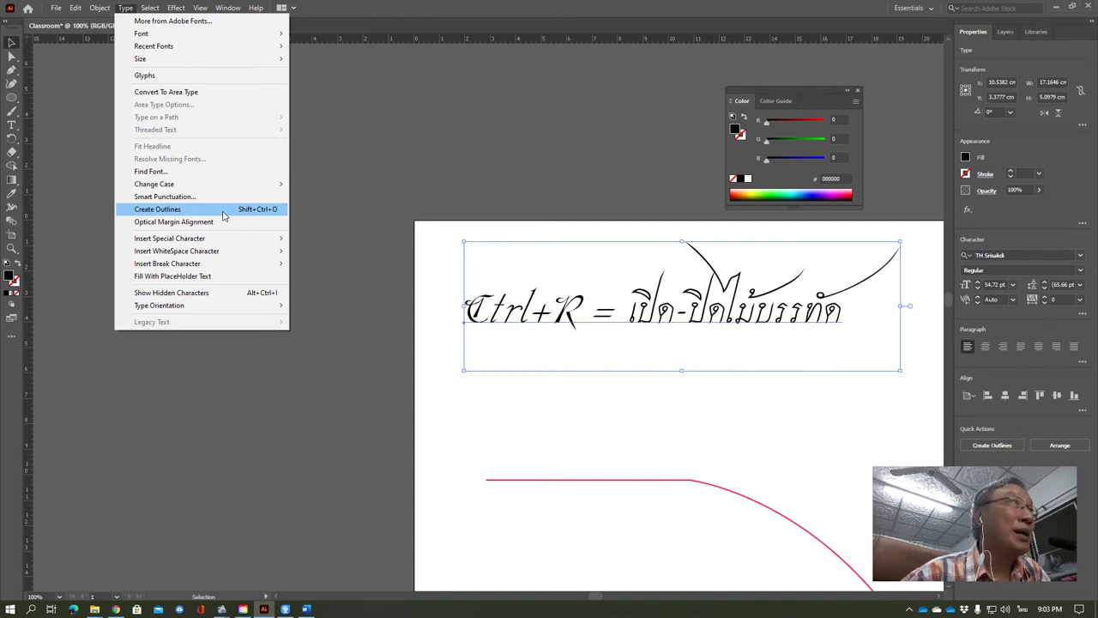
Convert the Ctrl+R text line to outlines and marquee-select the outlined artwork.
click(223, 210)
key(ctrl+h)
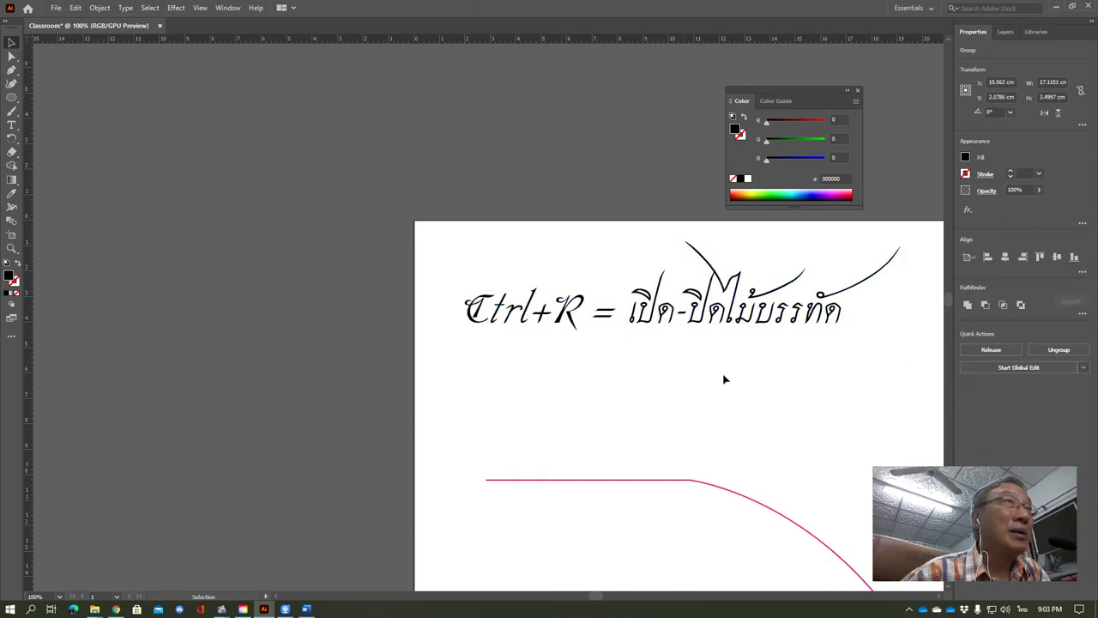
click(581, 344)
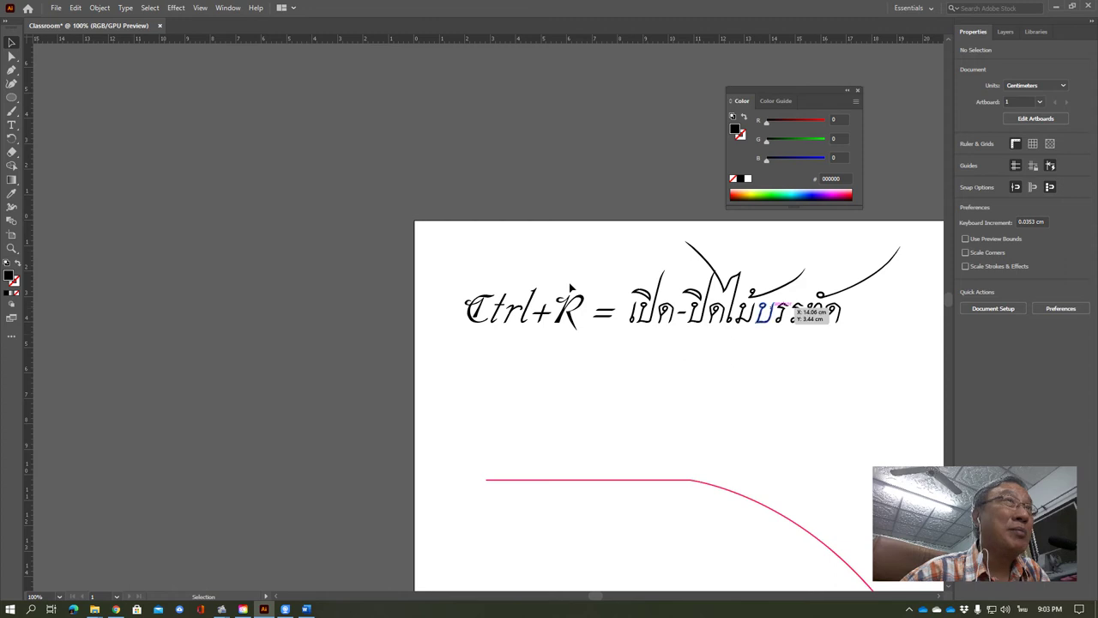
drag(444, 236, 918, 344)
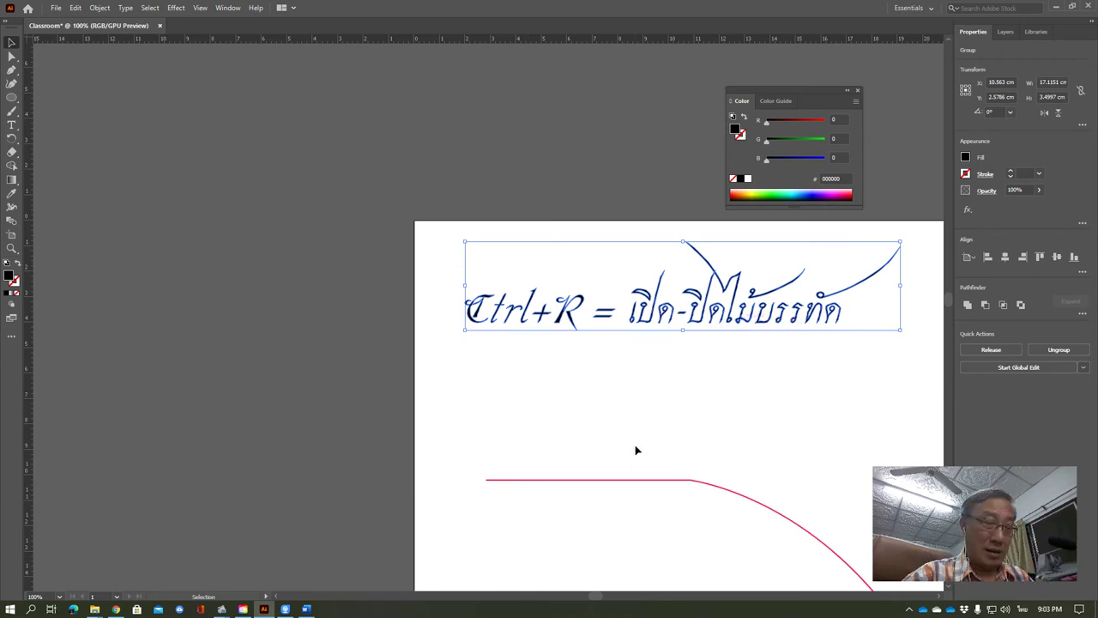
Copy the whole outlined Ctrl+R text group to the clipboard with Edit > Copy.
right_click(729, 309)
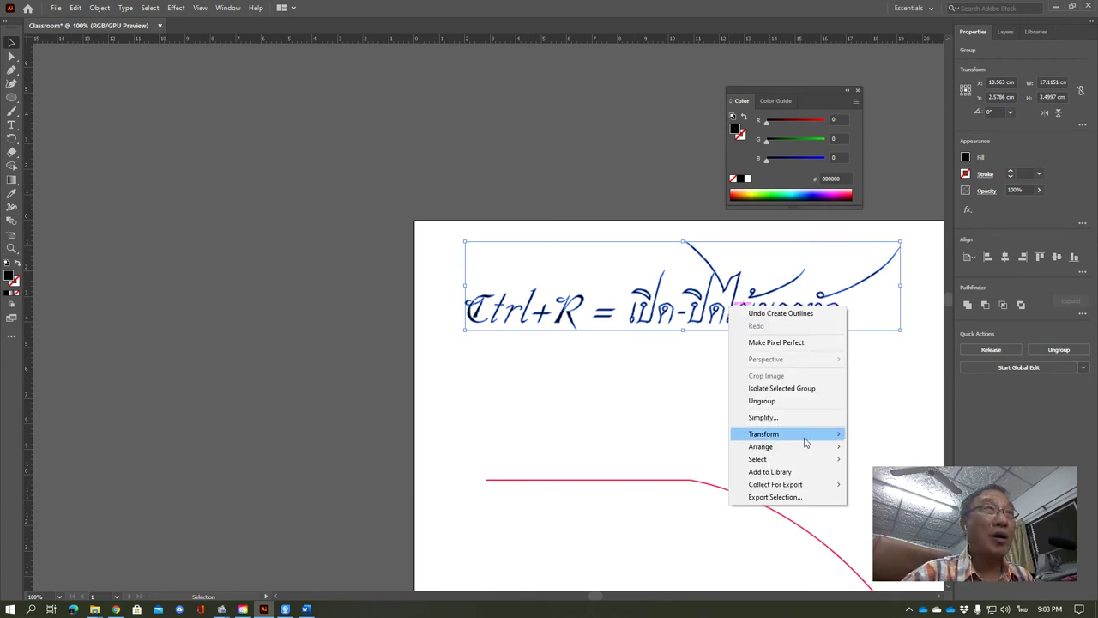
click(614, 335)
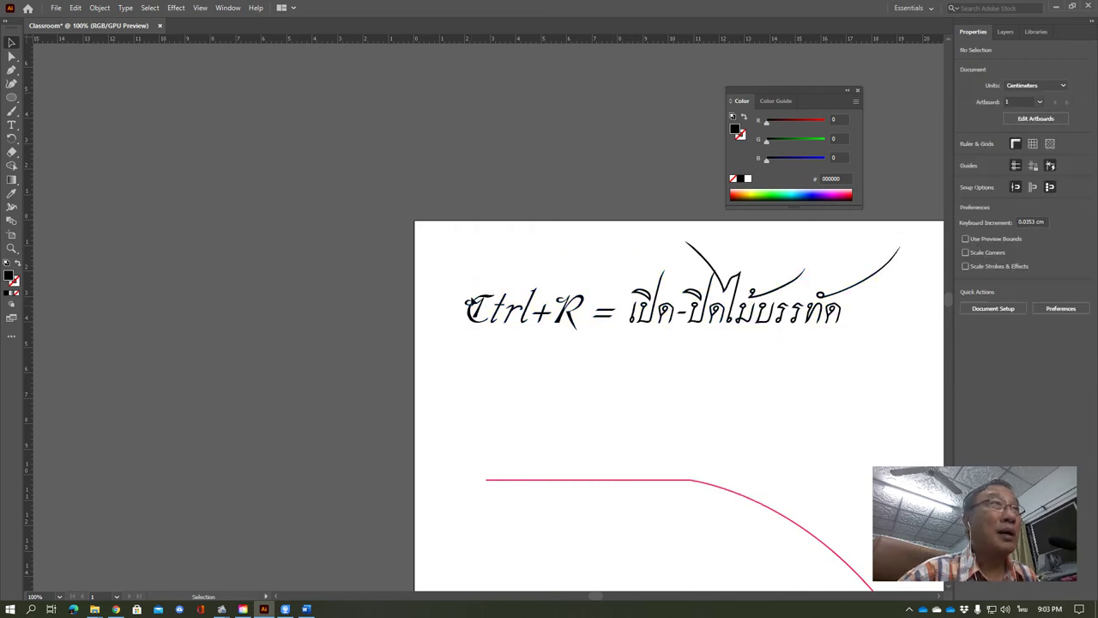
drag(448, 254, 893, 359)
click(76, 8)
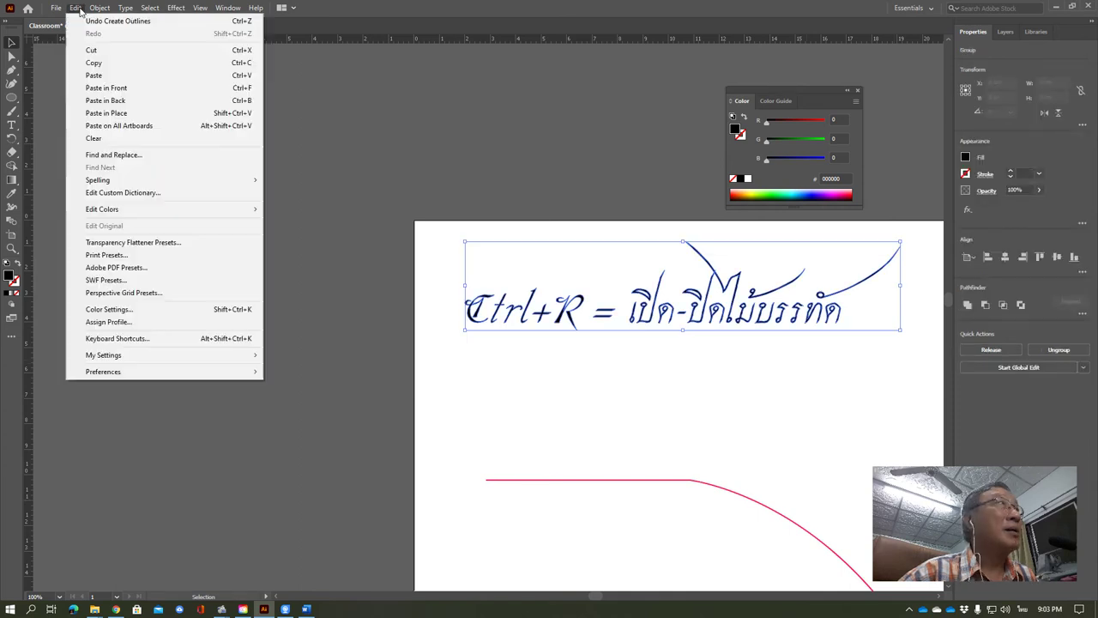
click(103, 63)
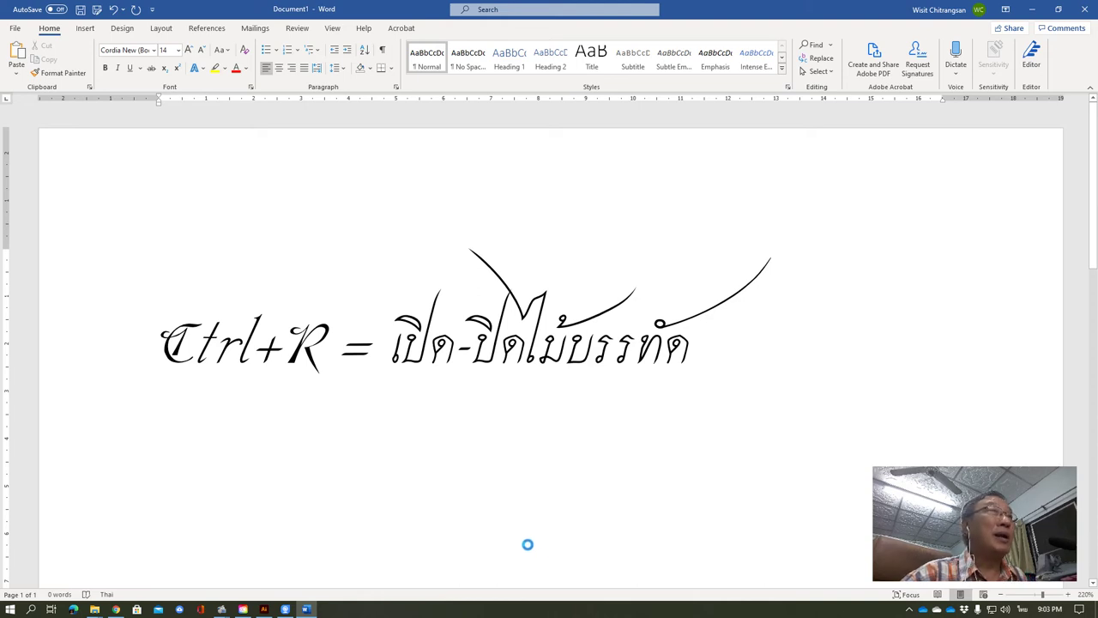
Paste the outlined Ctrl+R graphic below the first one in Word and nudge the upper graphic into place.
key(ctrl+v)
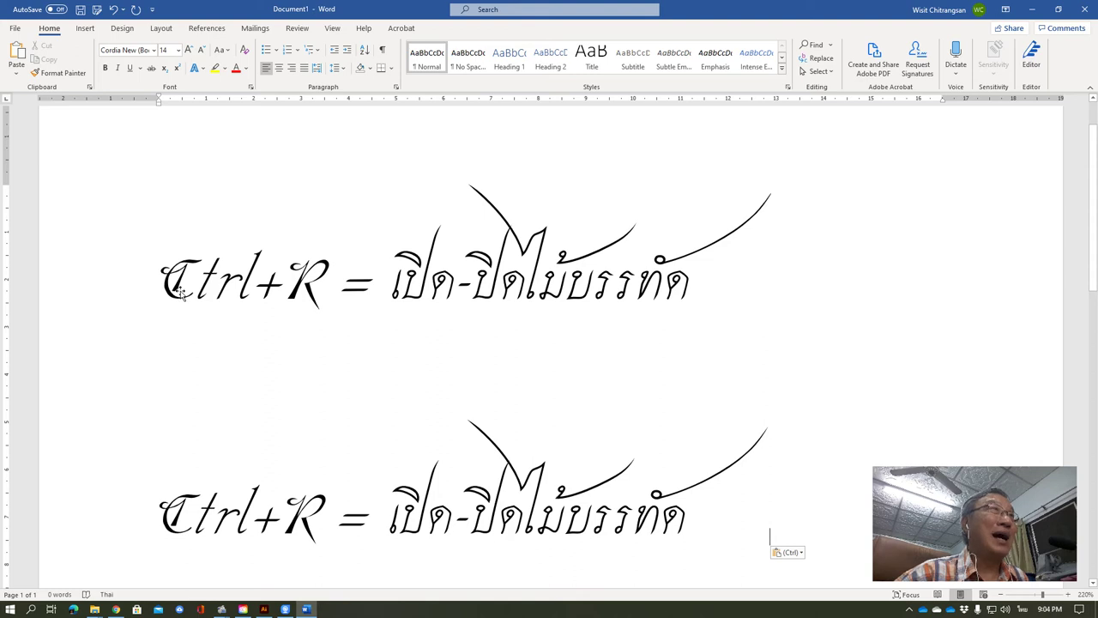
click(293, 287)
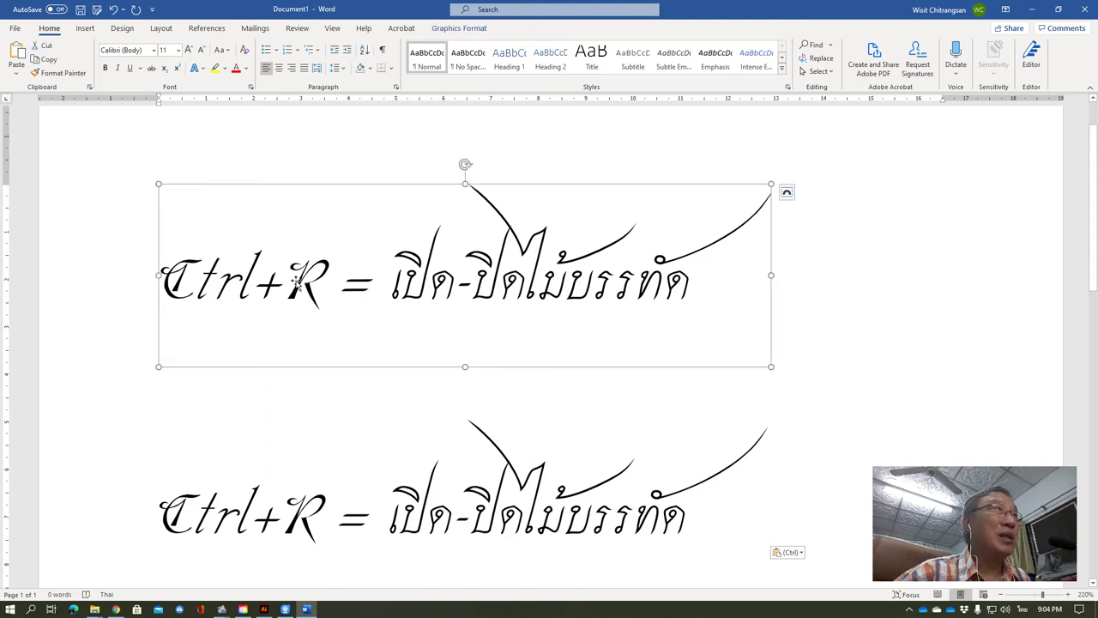
click(534, 518)
click(592, 289)
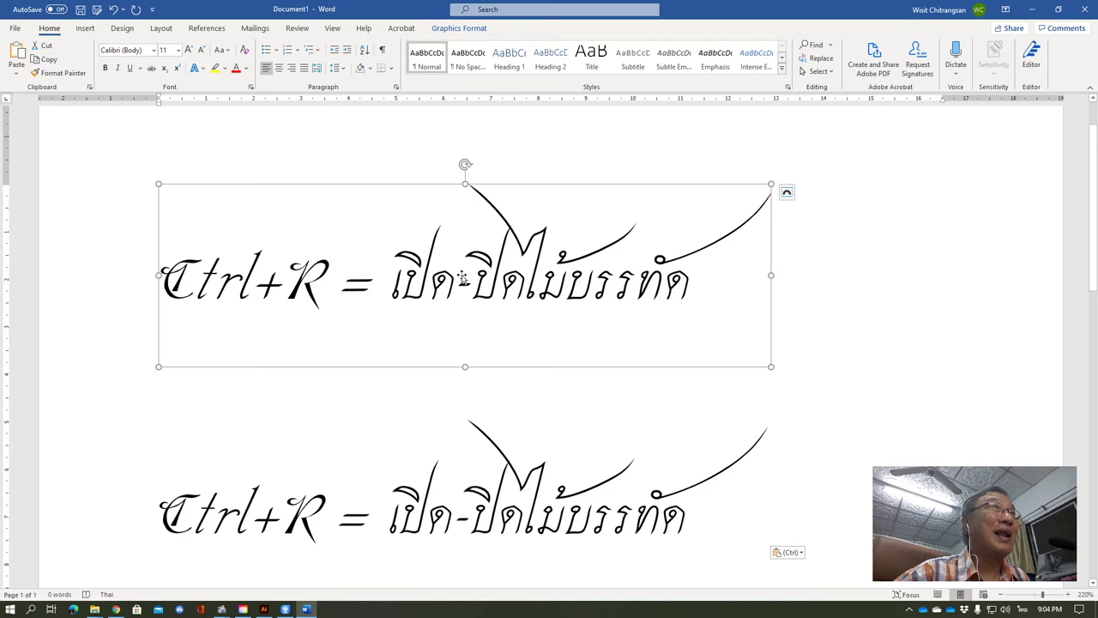
drag(523, 290, 524, 294)
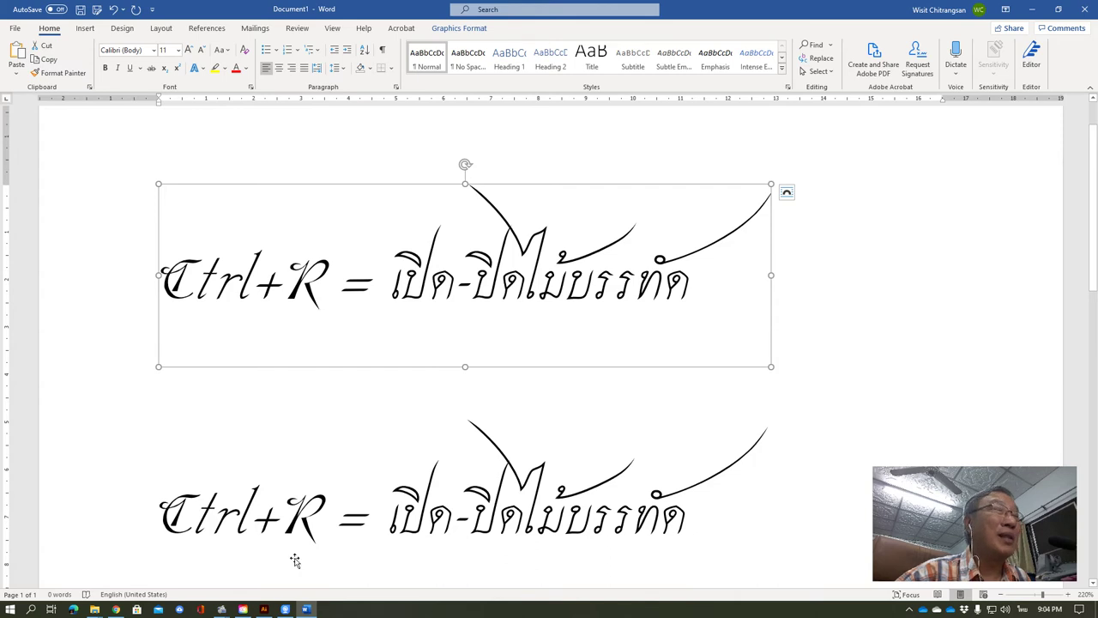
click(264, 610)
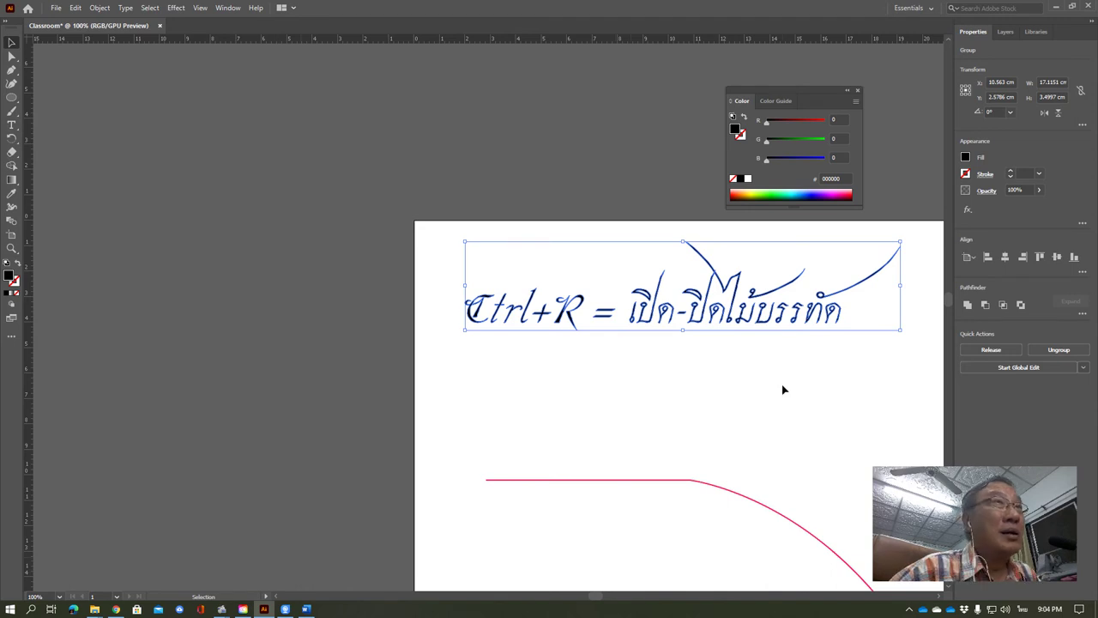
Deselect the Ctrl+R text group and scroll the canvas to bring the pink curve into view.
drag(783, 385, 547, 355)
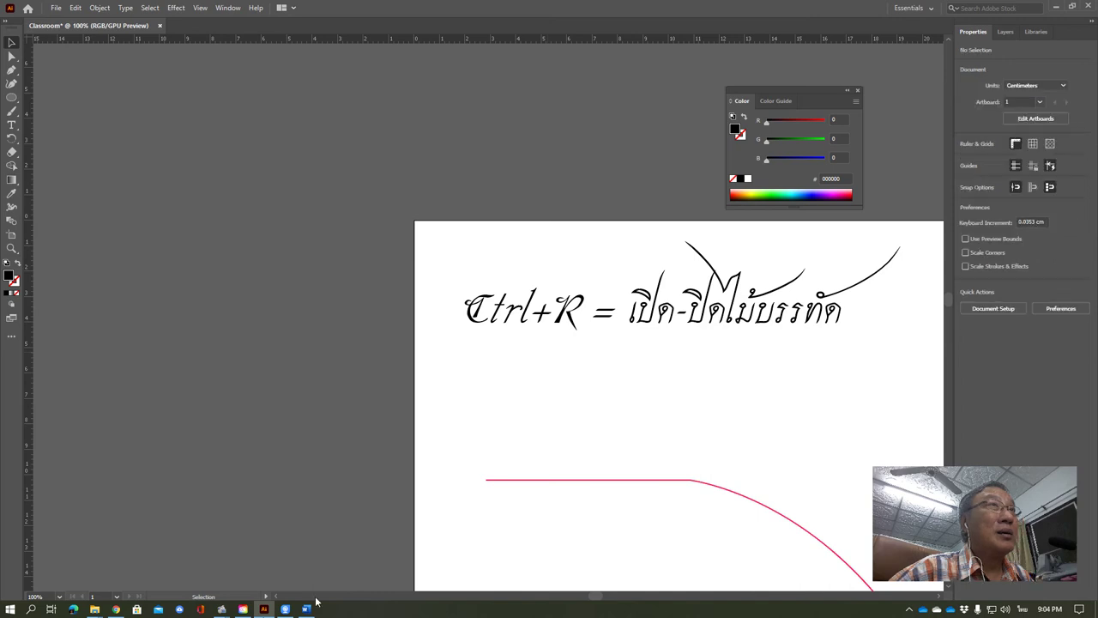
click(627, 597)
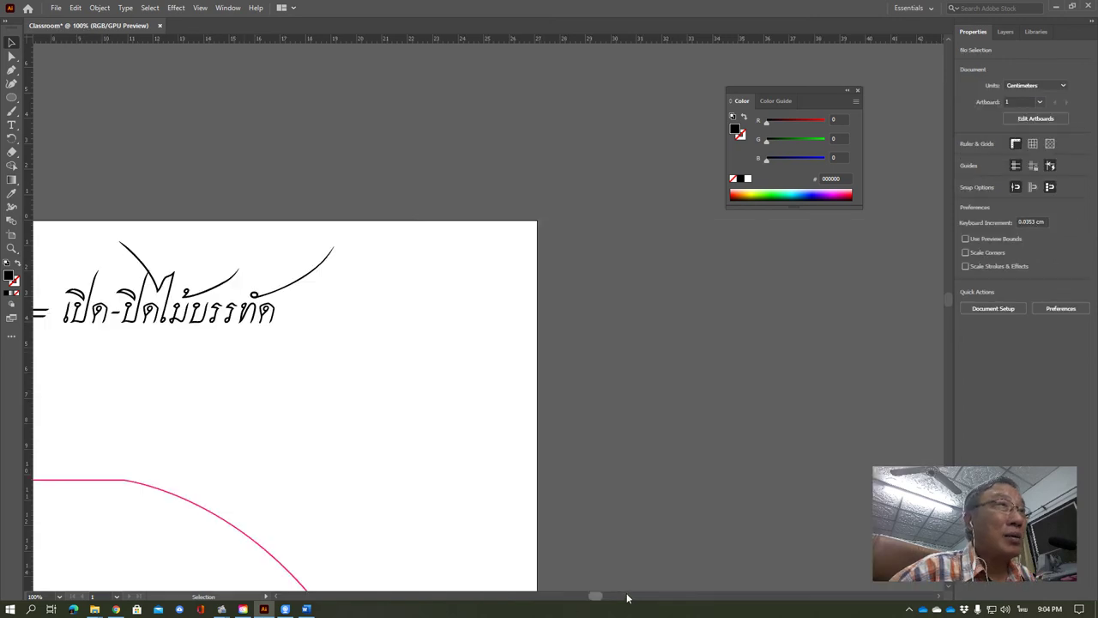
drag(627, 597, 608, 598)
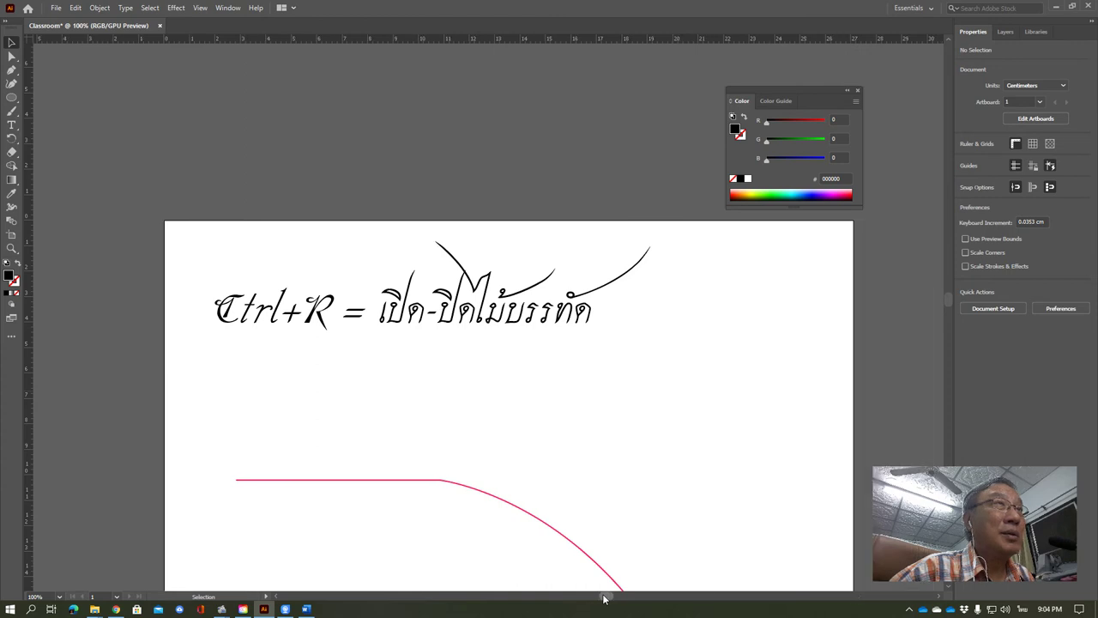
drag(949, 299, 952, 305)
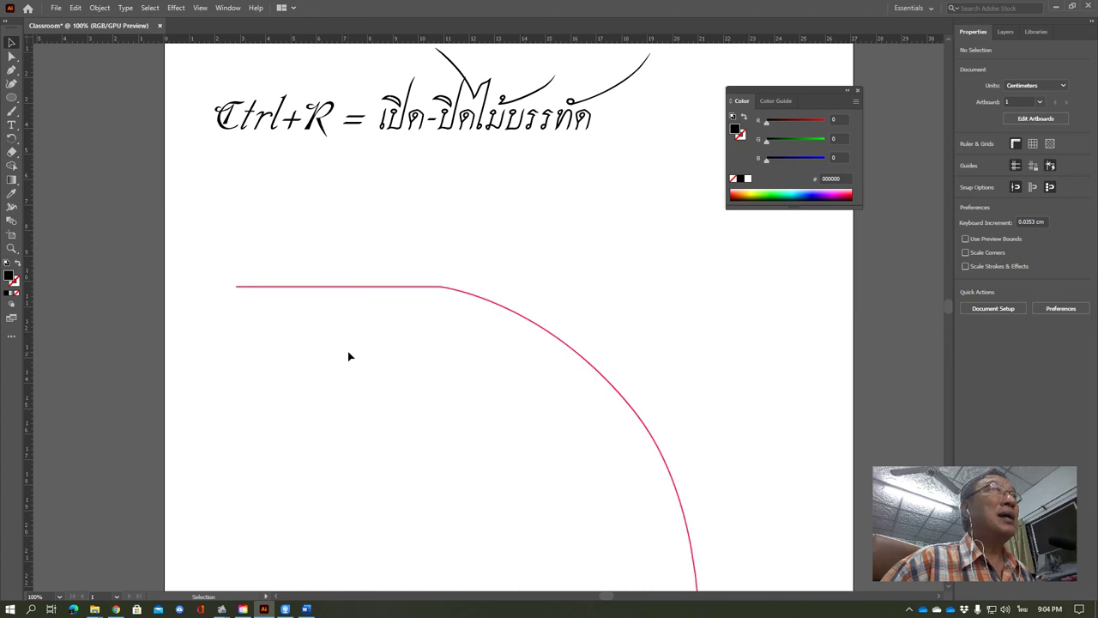
Start Type on a Path text at the left end of the pink curve.
click(12, 125)
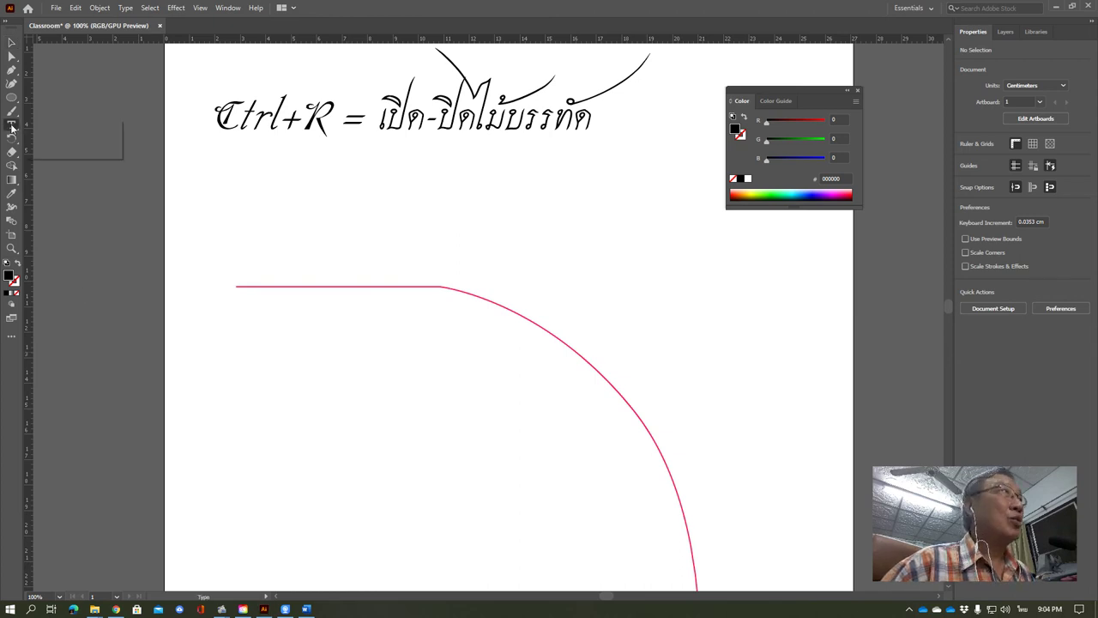
drag(12, 125, 88, 151)
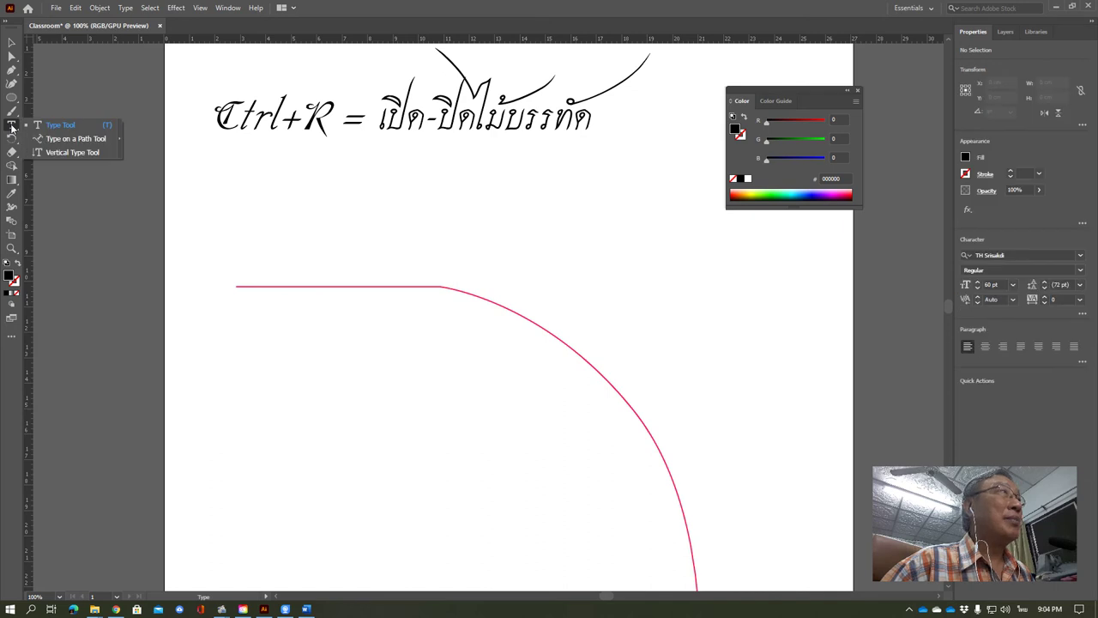
click(72, 139)
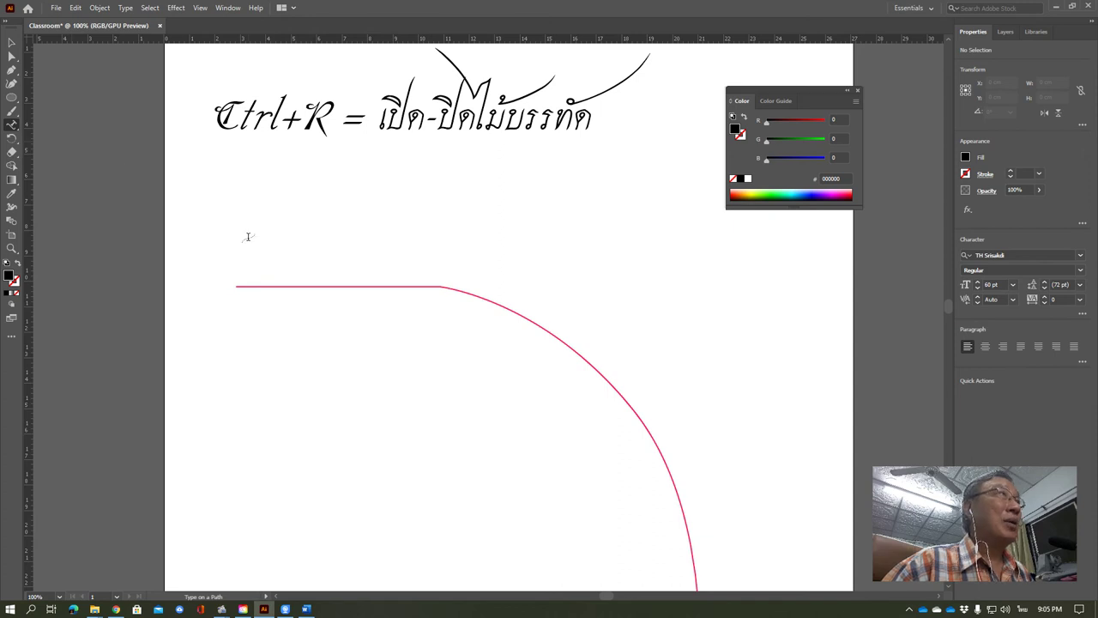
click(249, 283)
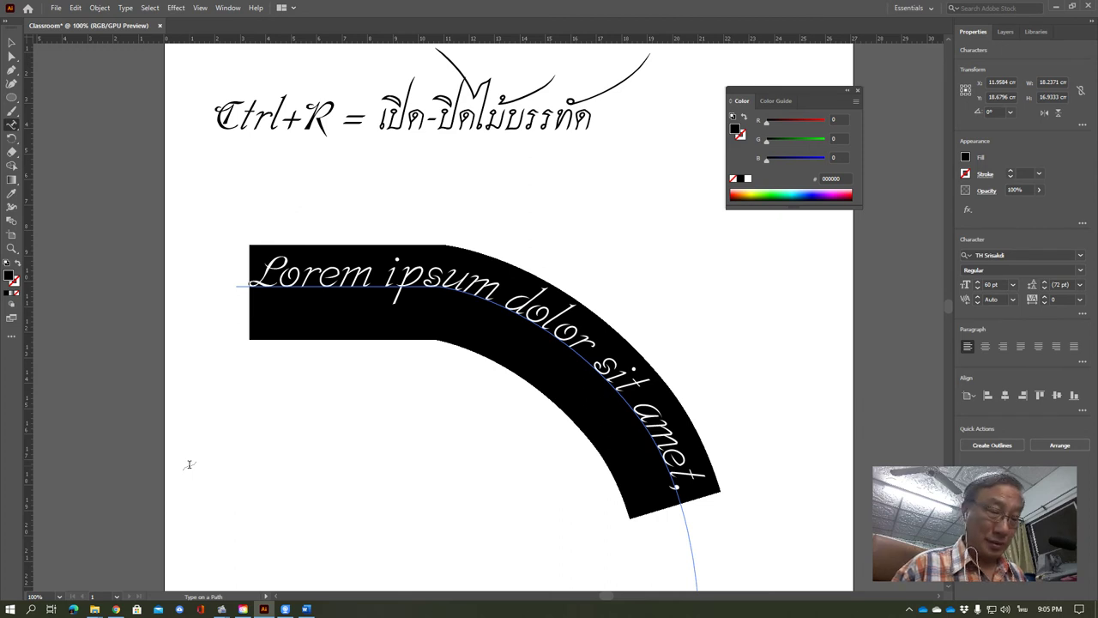
Type 'ทคสอบการใช้ Type on a Path Tool' along the curve, dismiss the alert, and deselect it.
text(ท)
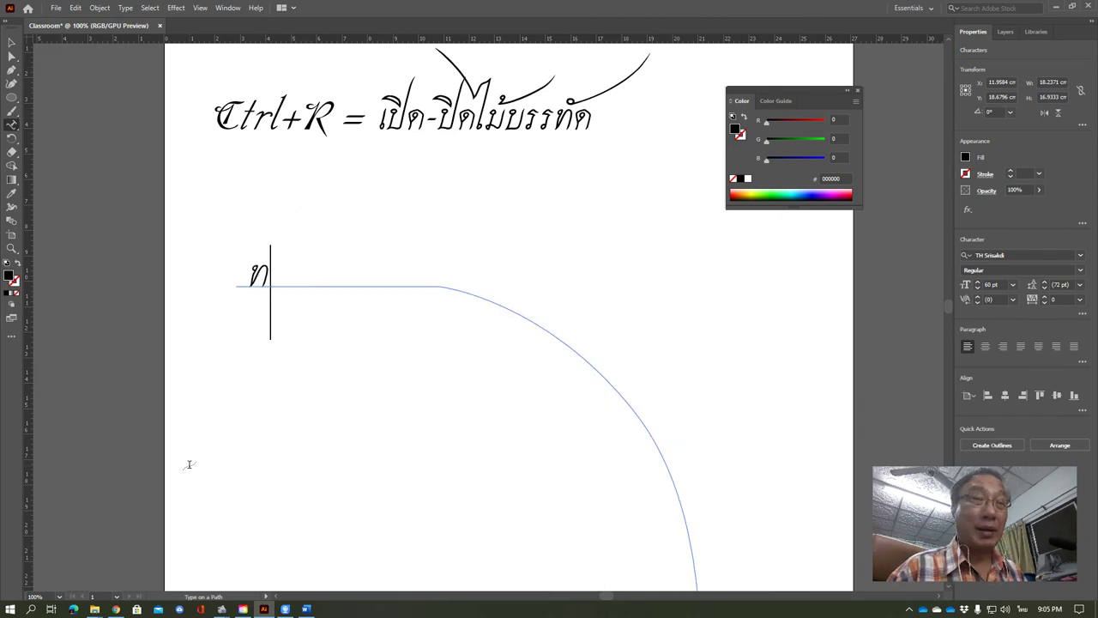
text(ค)
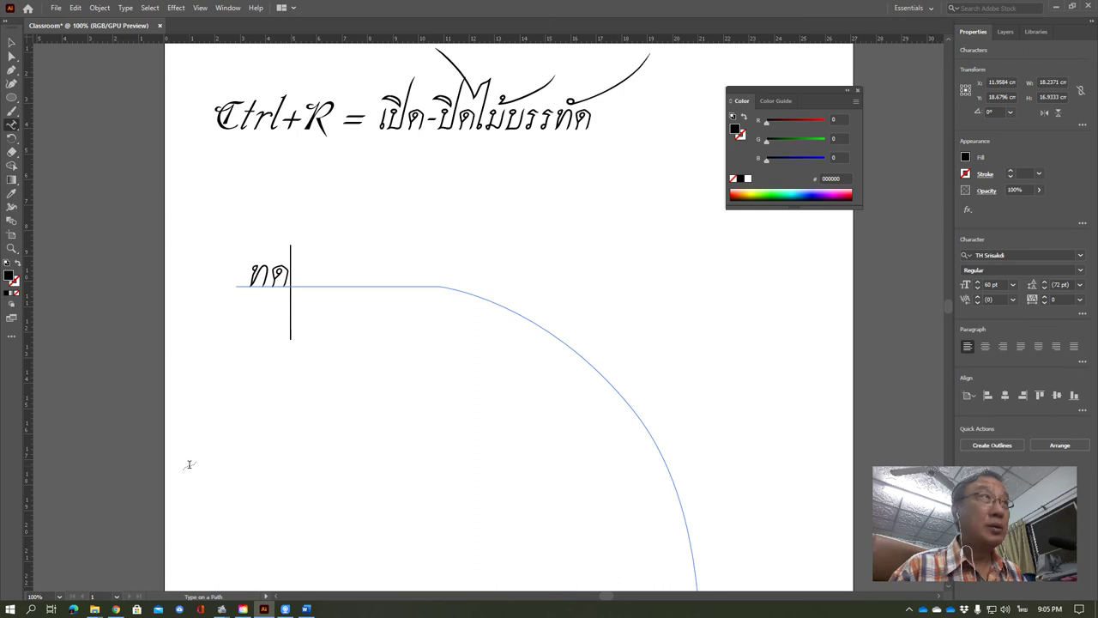
text(สอ)
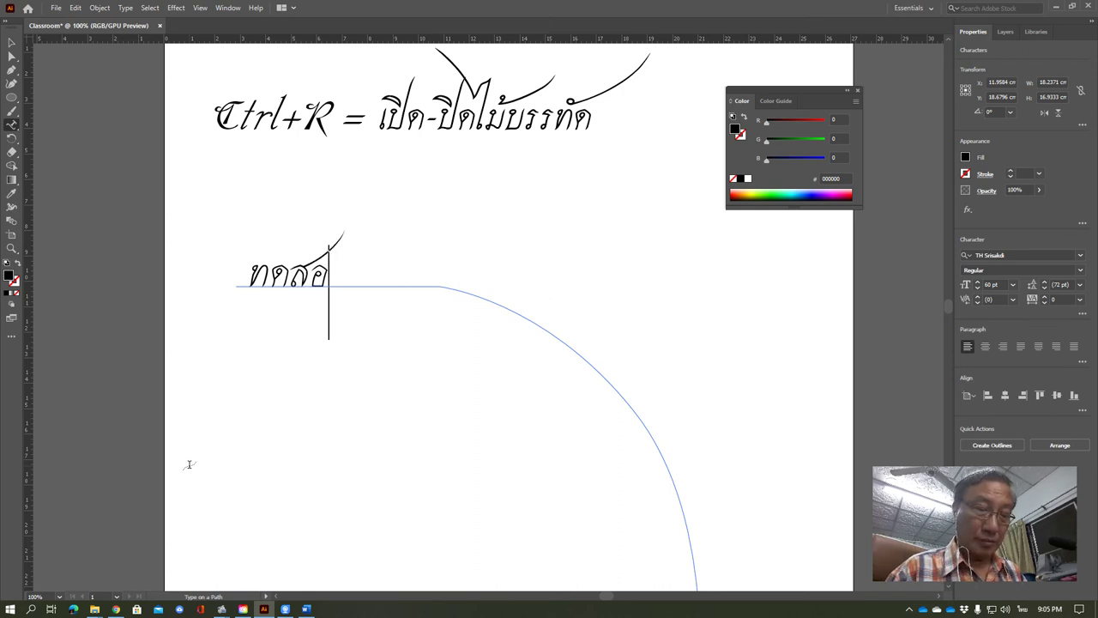
text(บ)
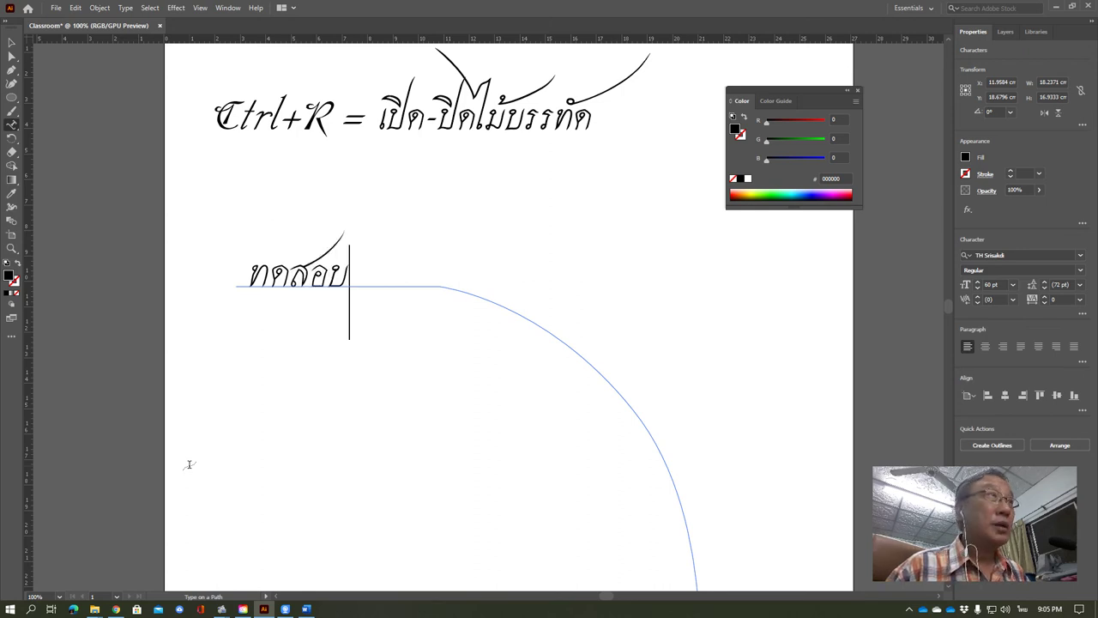
text(การใ)
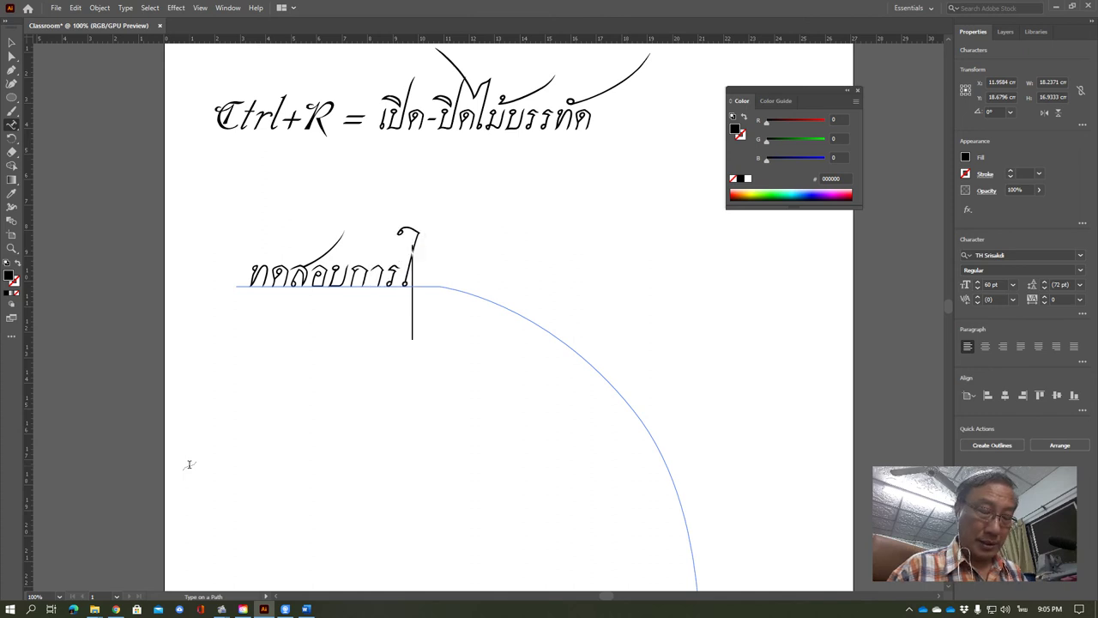
text(ช้)
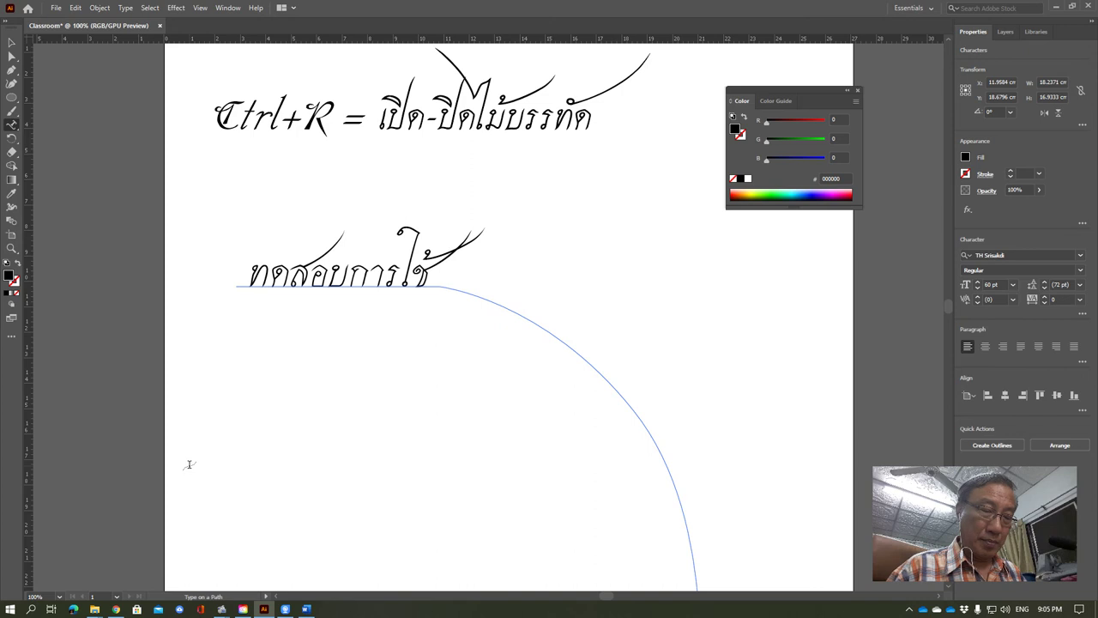
text( Type)
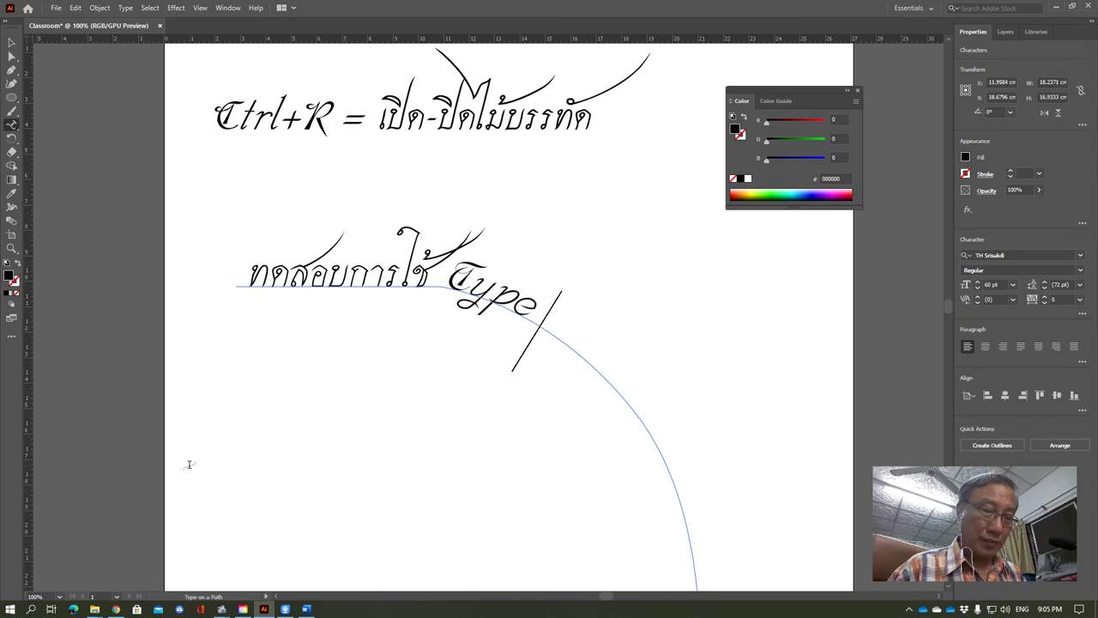
text( on a )
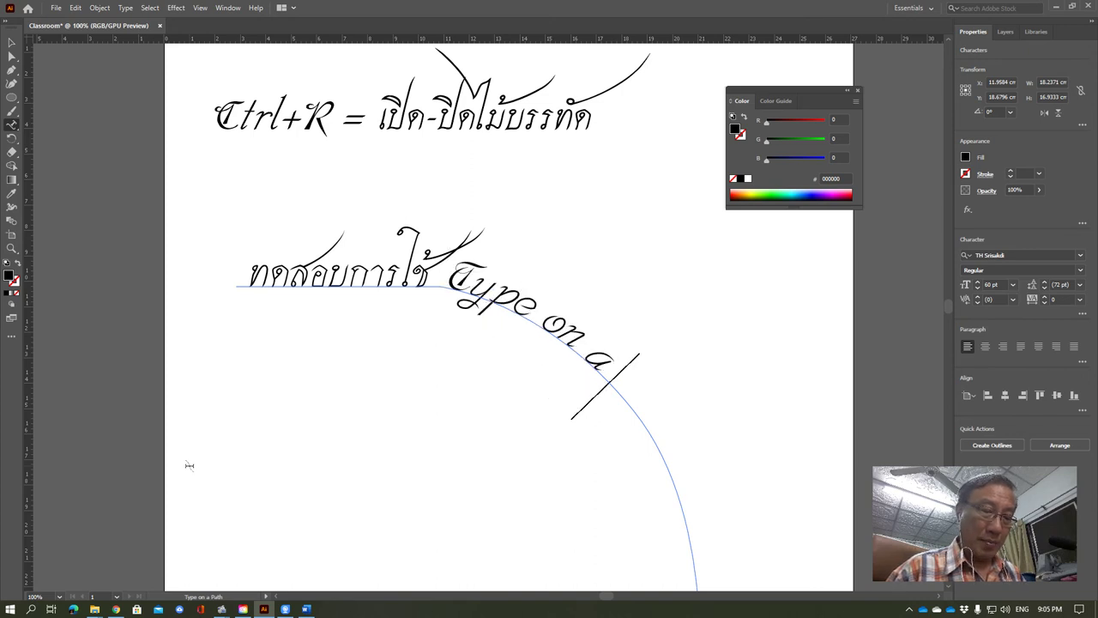
text(Path T)
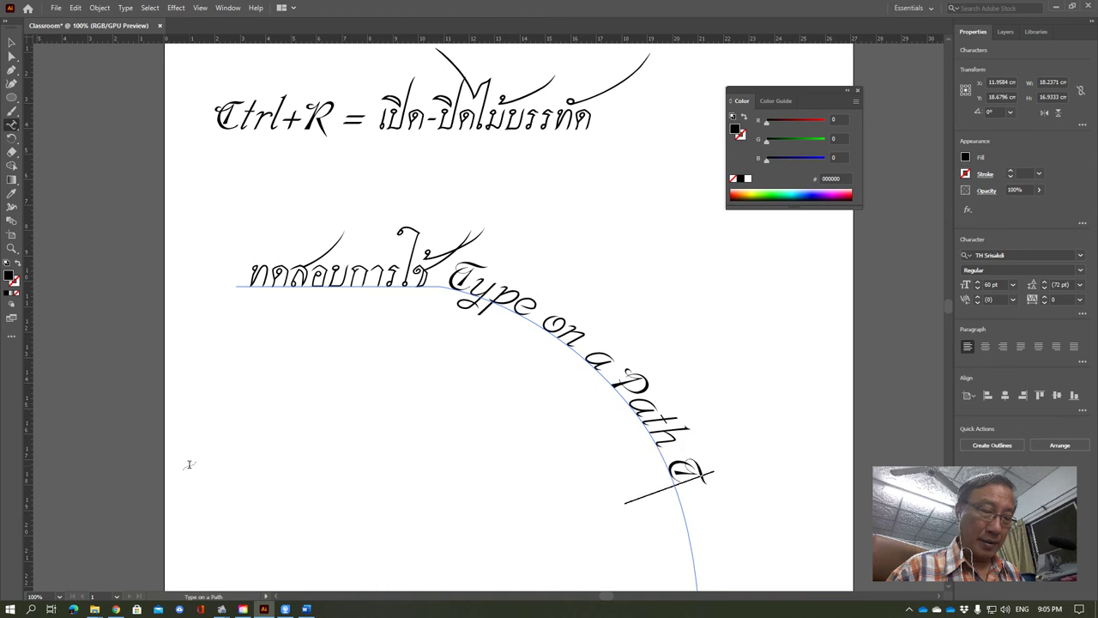
text(ool)
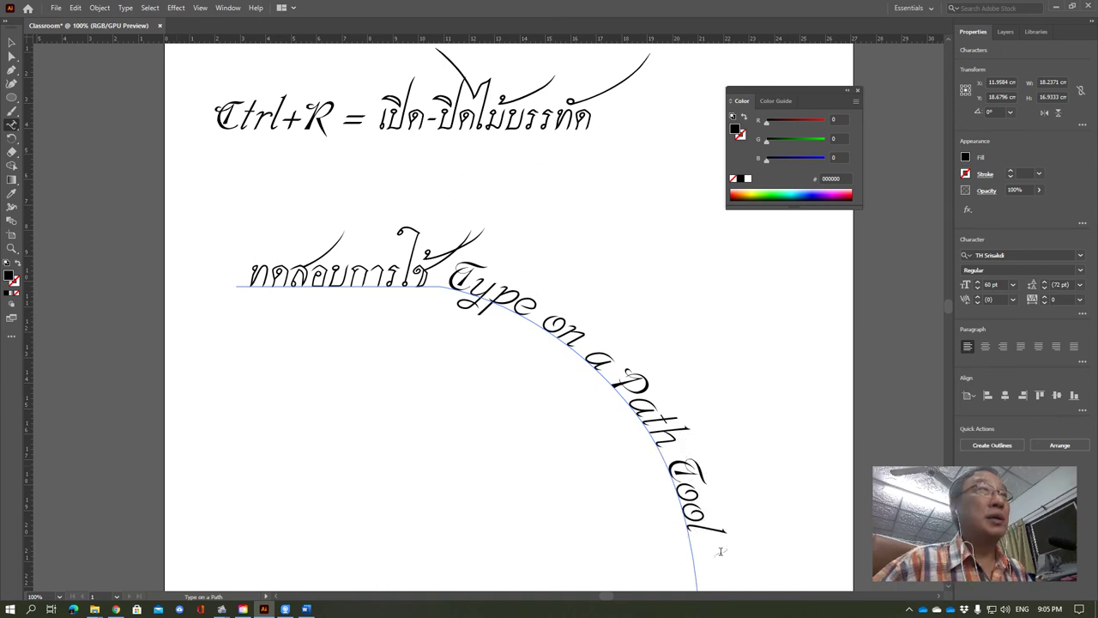
click(554, 466)
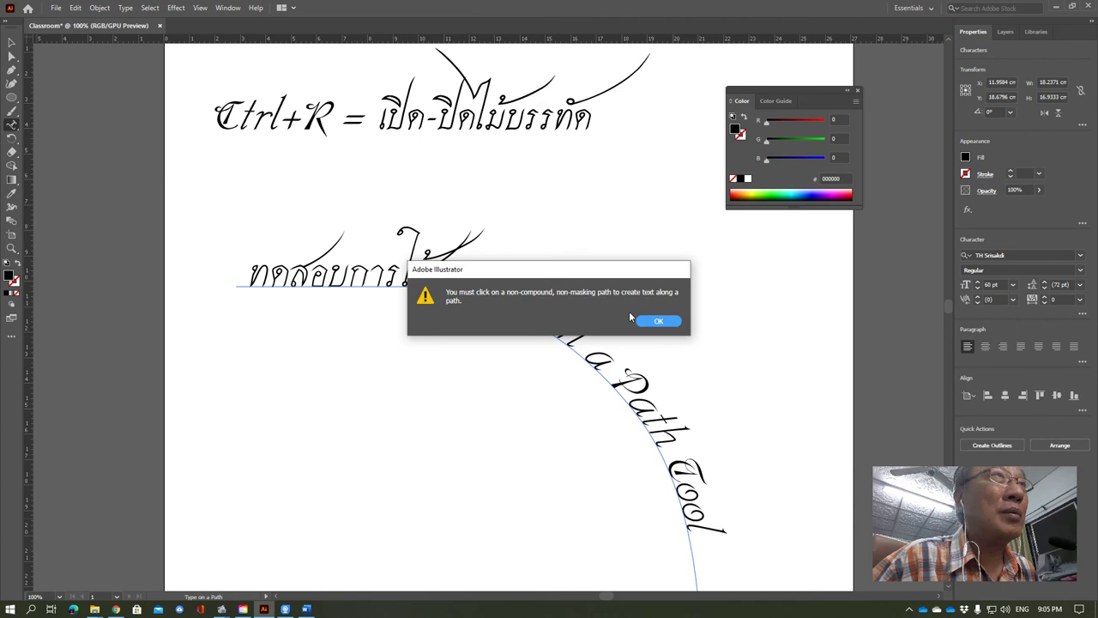
click(656, 320)
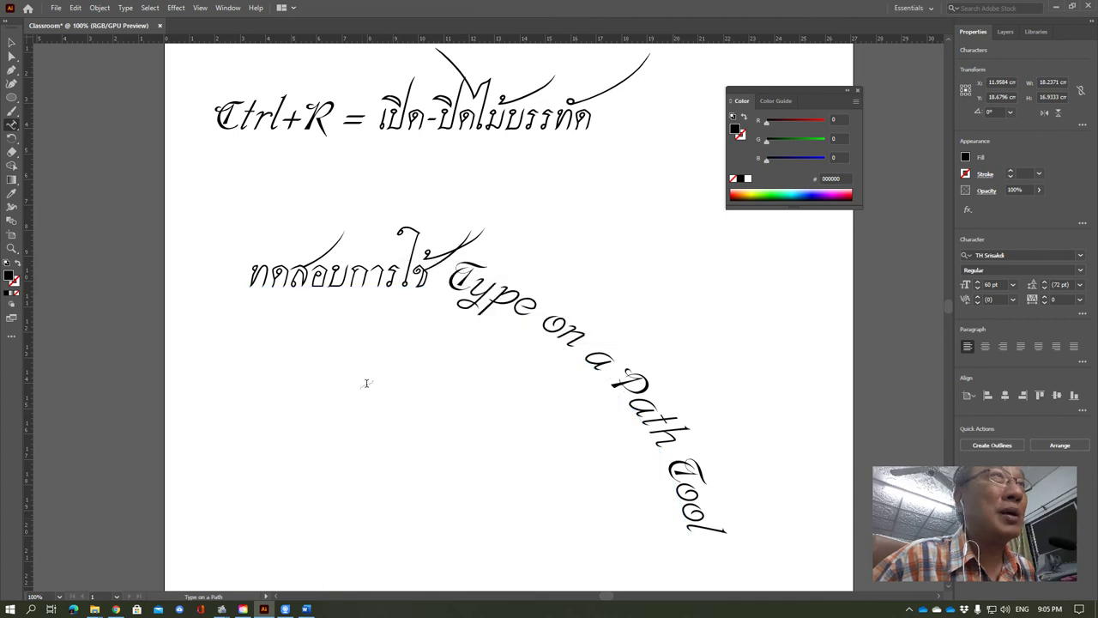
key(ctrl+shift+a)
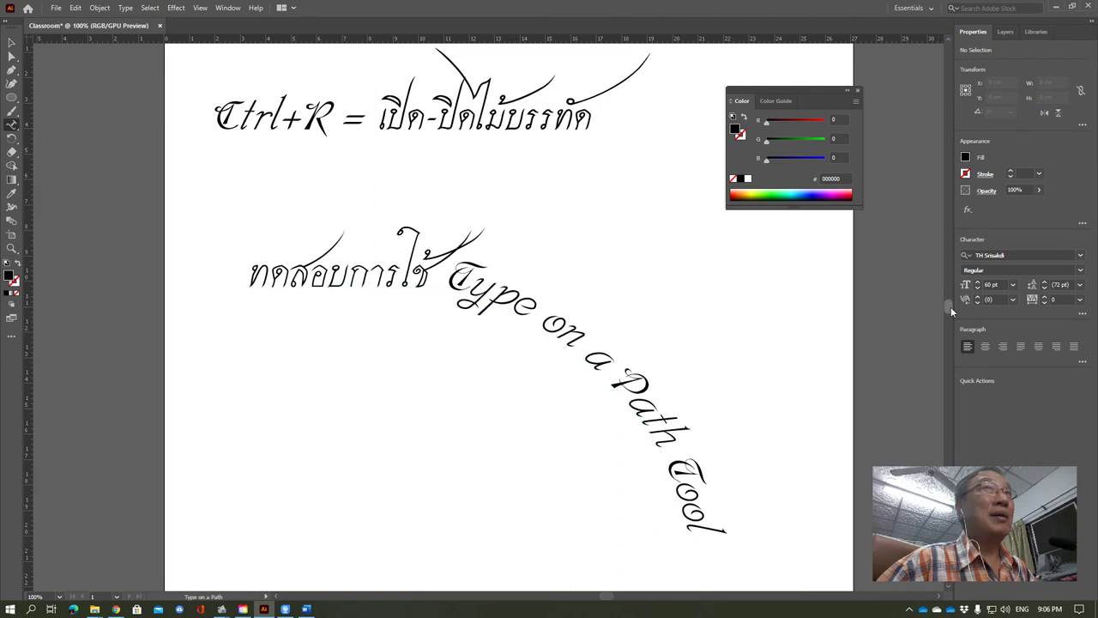
Select all the curved path text and set its size to 48 pt.
drag(949, 307, 950, 305)
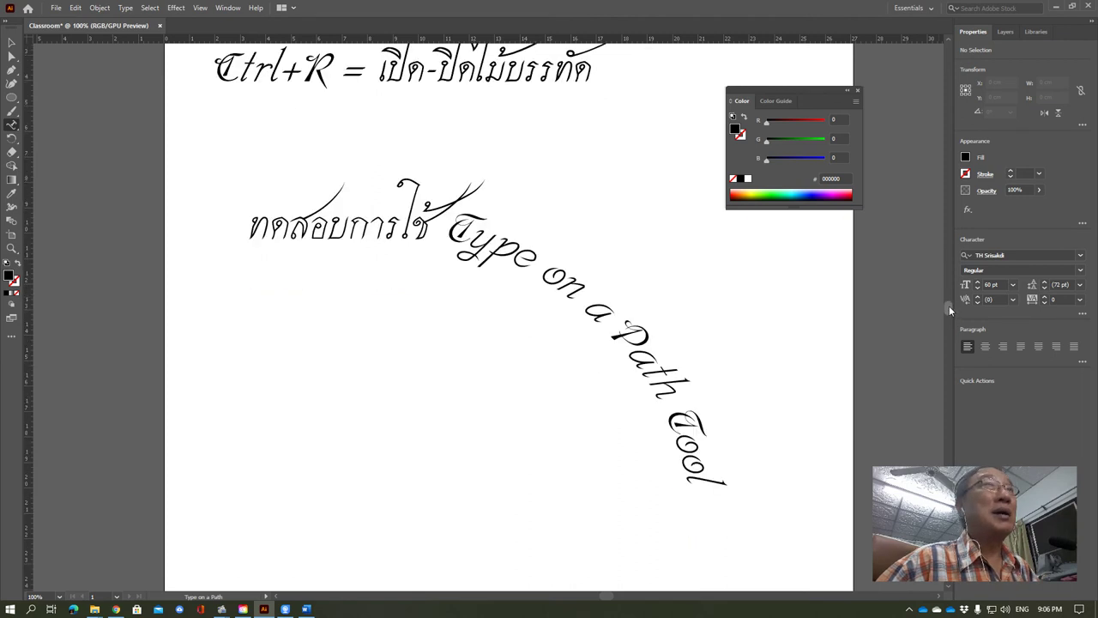
double_click(367, 230)
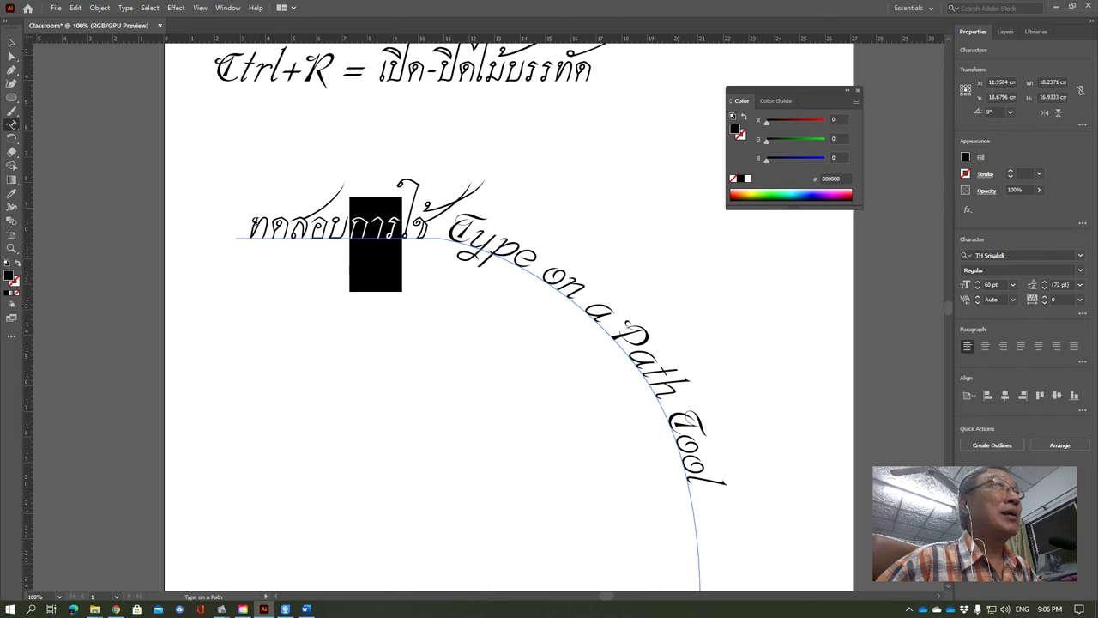
key(ctrl+a)
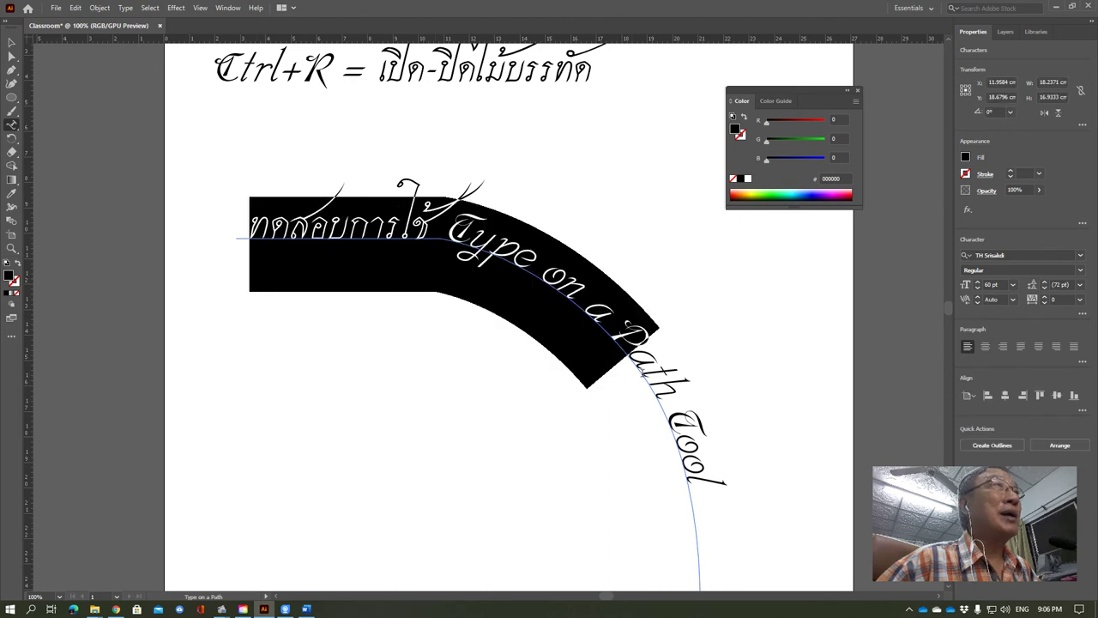
drag(635, 360, 665, 516)
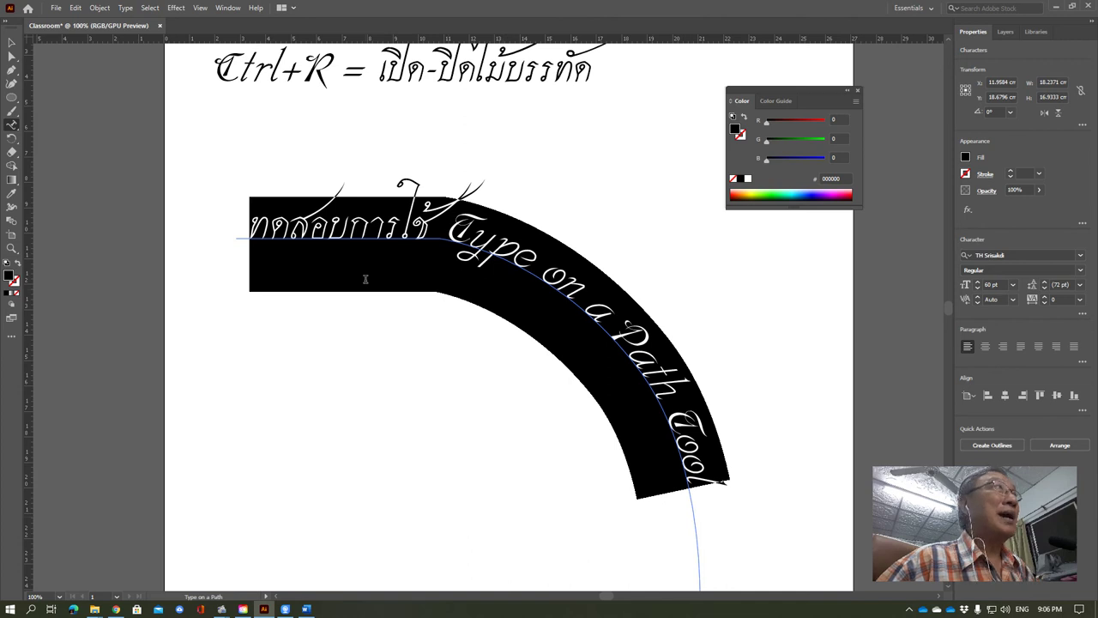
click(126, 8)
mouse_move(140, 58)
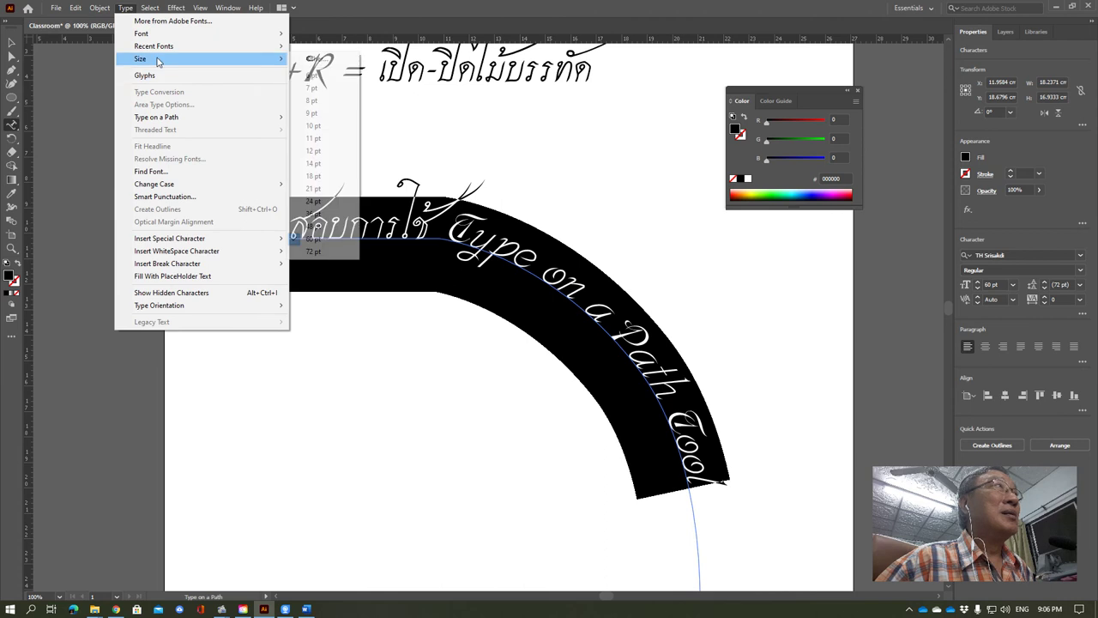
click(313, 237)
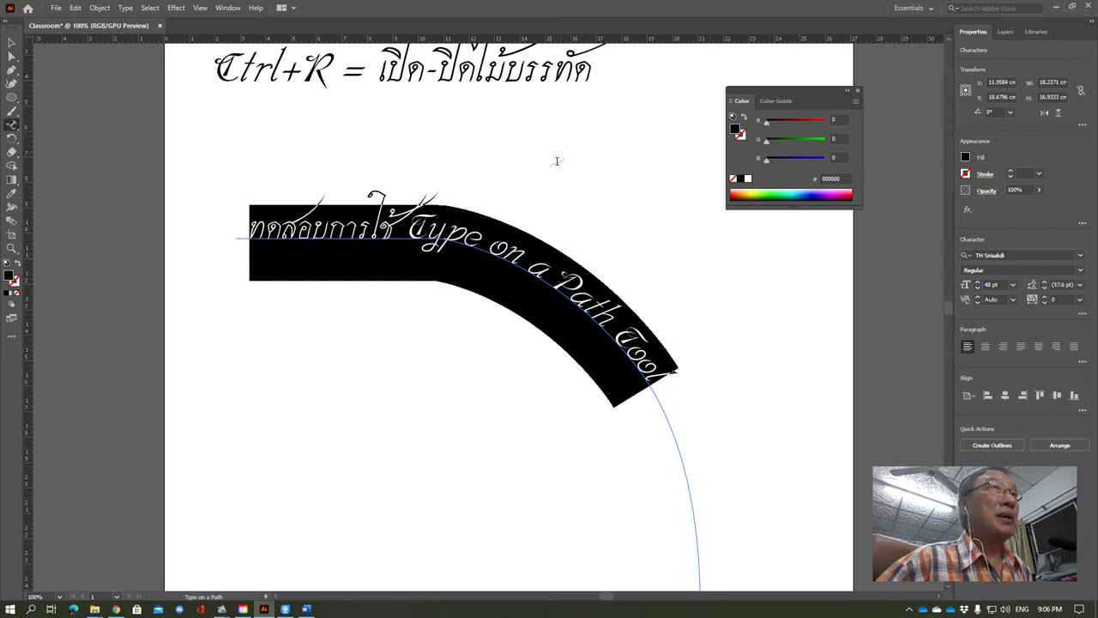
Clear the text highlight and dismiss the path warning alerts.
scroll(557, 161, up, 2)
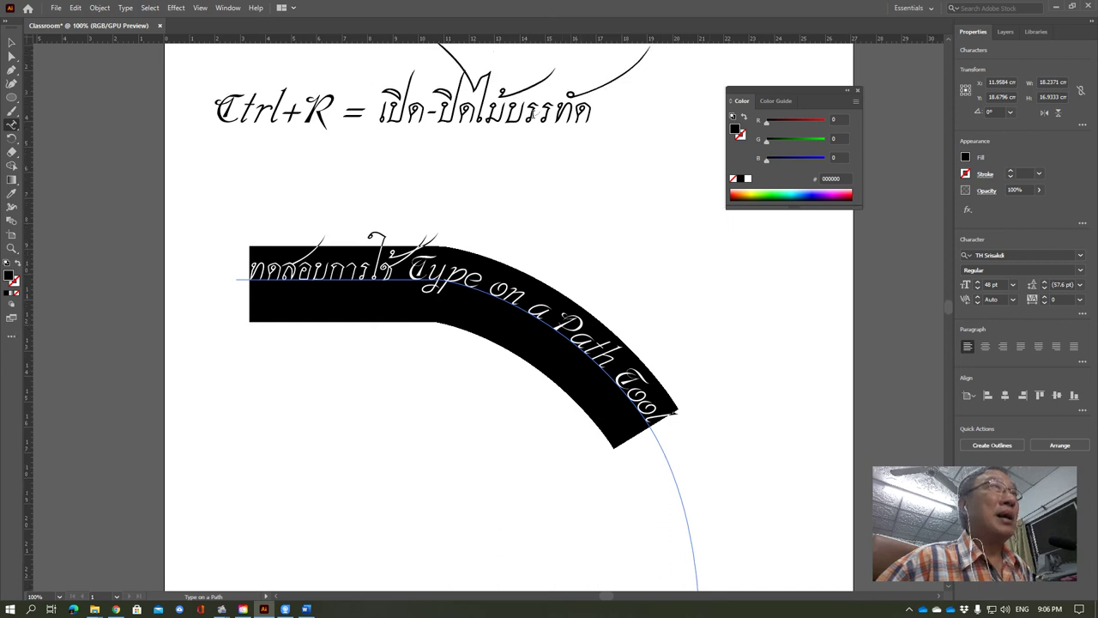
click(310, 170)
click(656, 322)
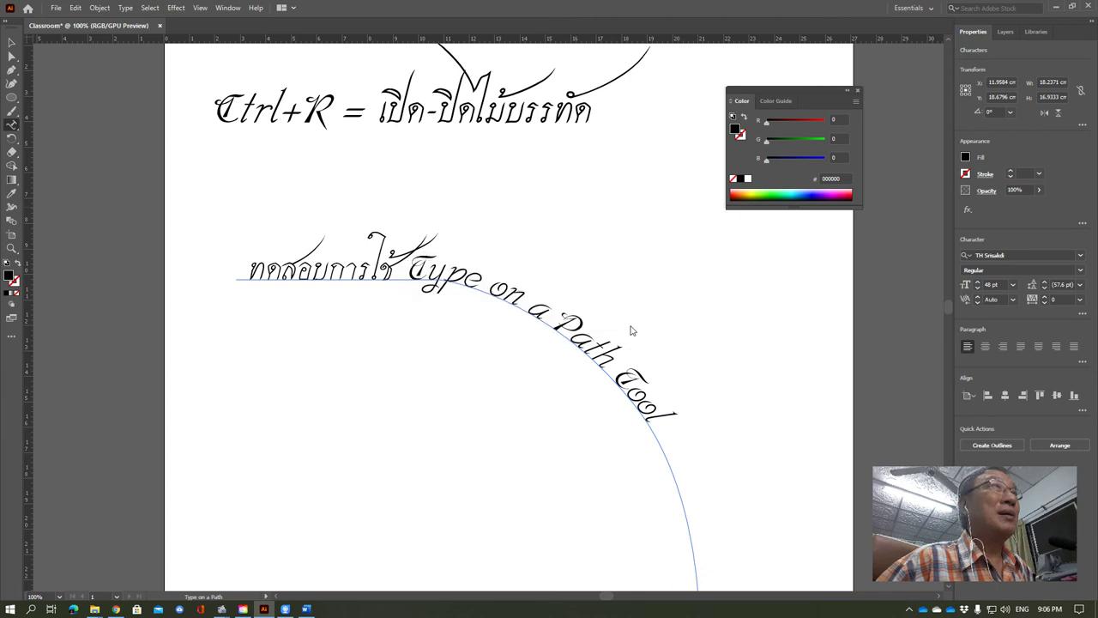
click(248, 260)
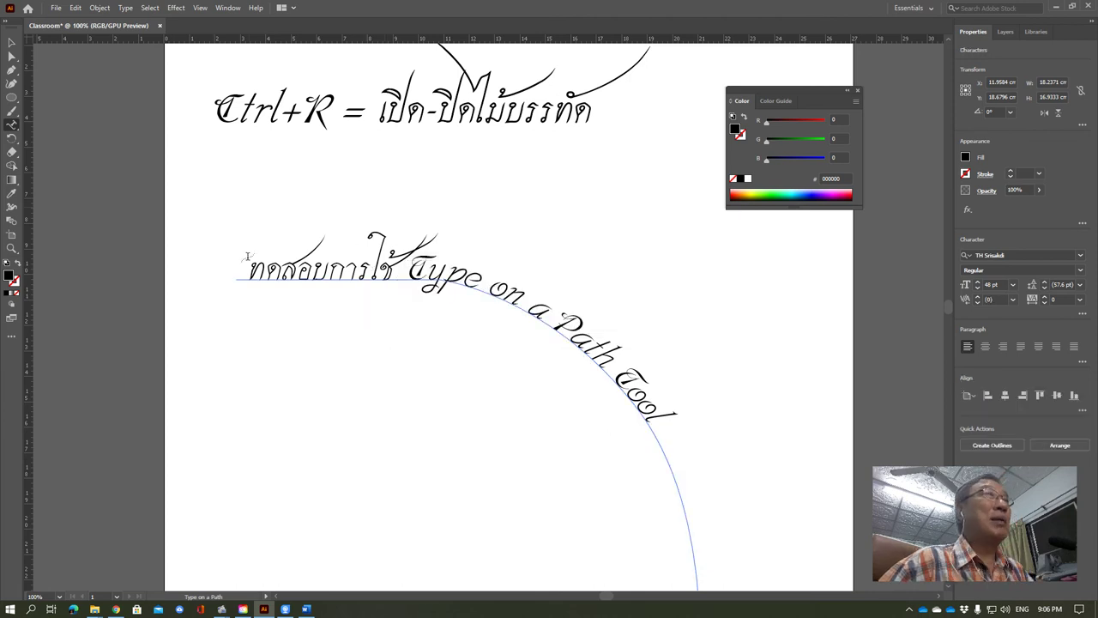
key(Right)
key(Right)
key(Right)
click(433, 296)
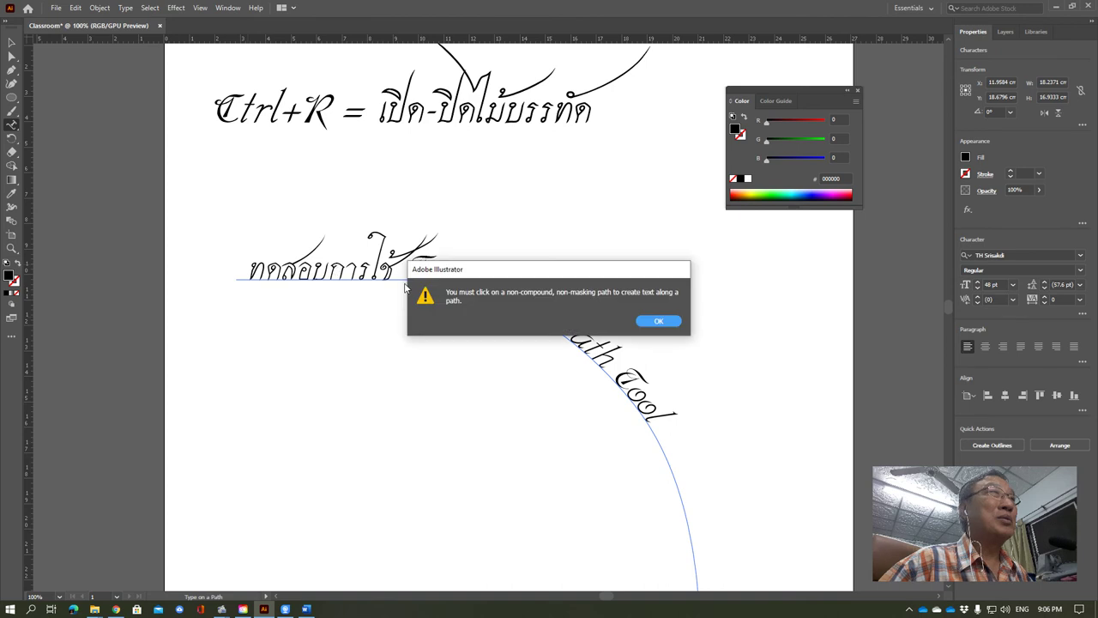
key(Return)
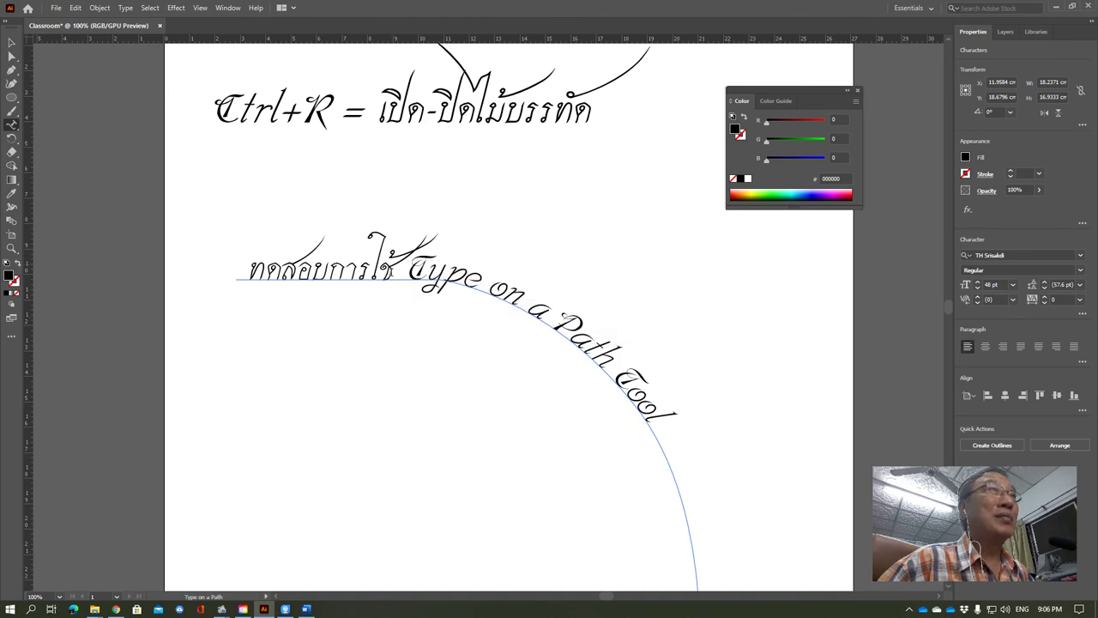
Reselect across the path text, then deselect it with the Selection tool.
drag(396, 273, 358, 274)
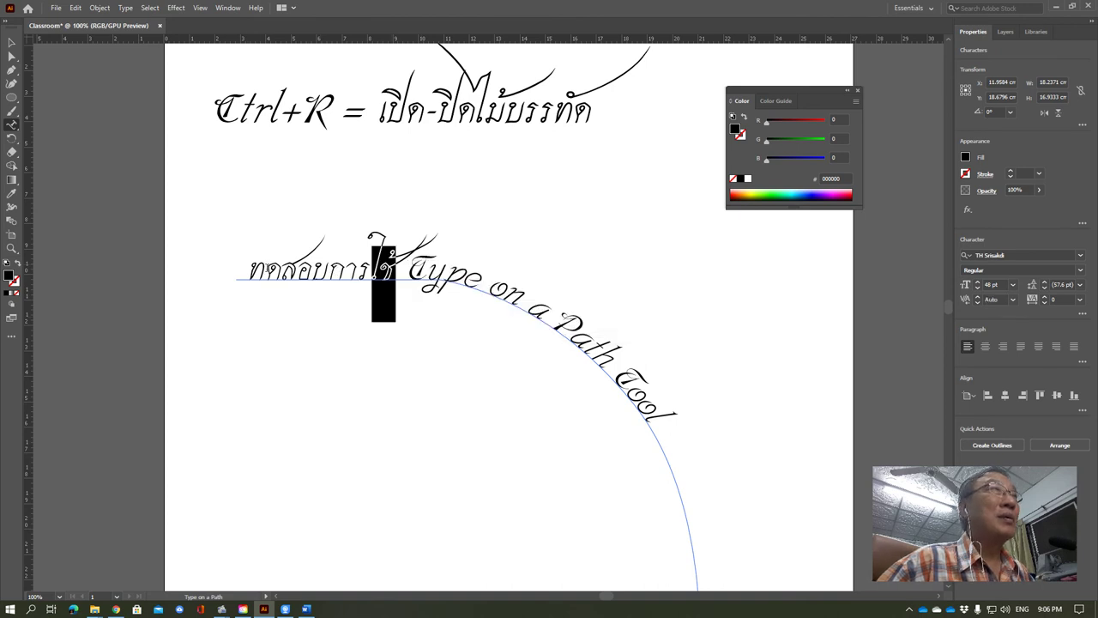
mouse_move(267, 271)
mouse_down()
mouse_move(656, 364)
mouse_move(686, 431)
mouse_up()
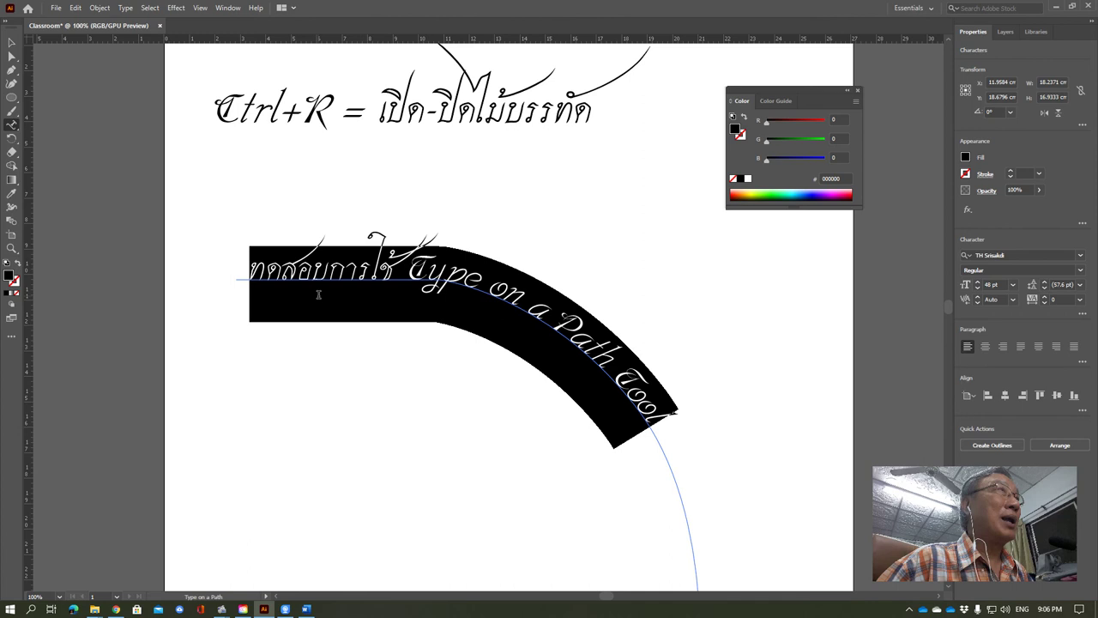
click(10, 43)
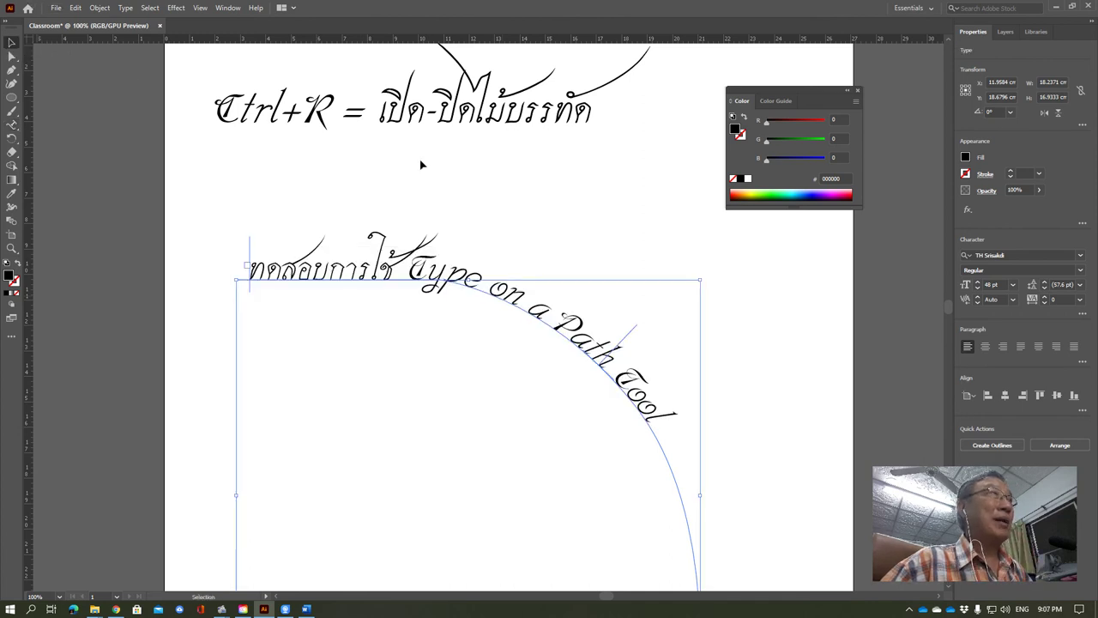
click(637, 191)
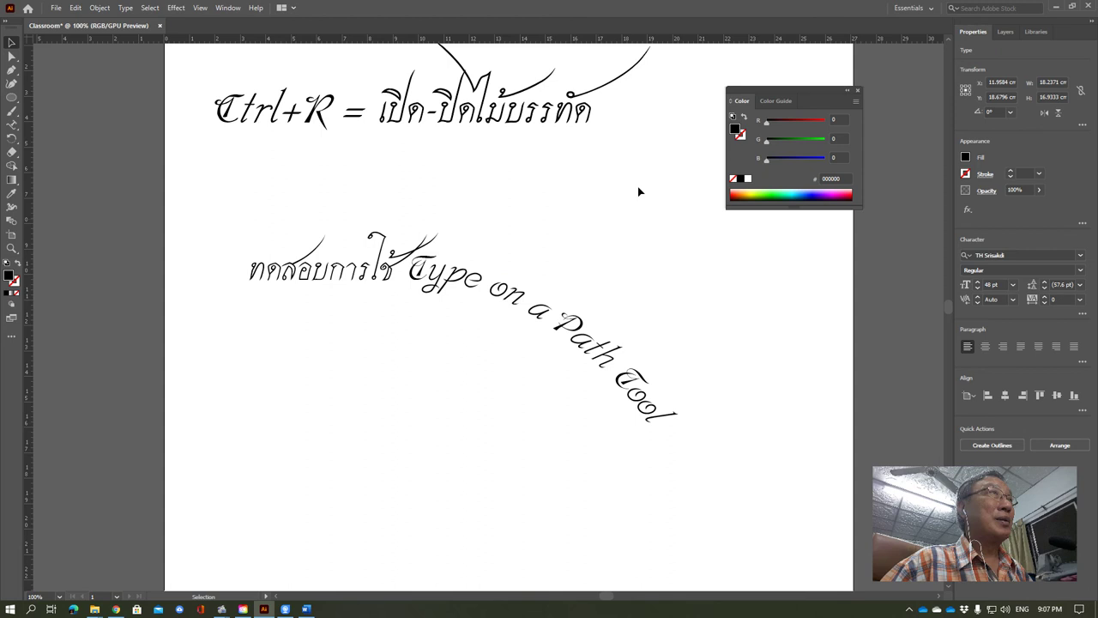
Draw a 10.6539 cm circle below the curved text with the Ellipse tool.
scroll(614, 218, down, 1)
scroll(615, 218, down, 2)
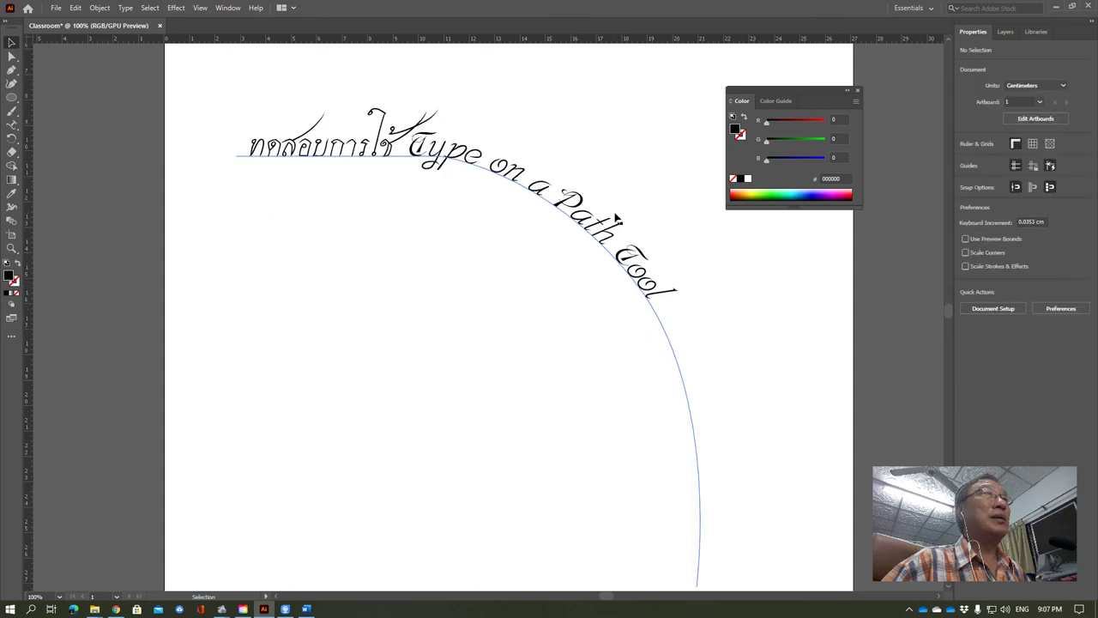
scroll(615, 218, down, 3)
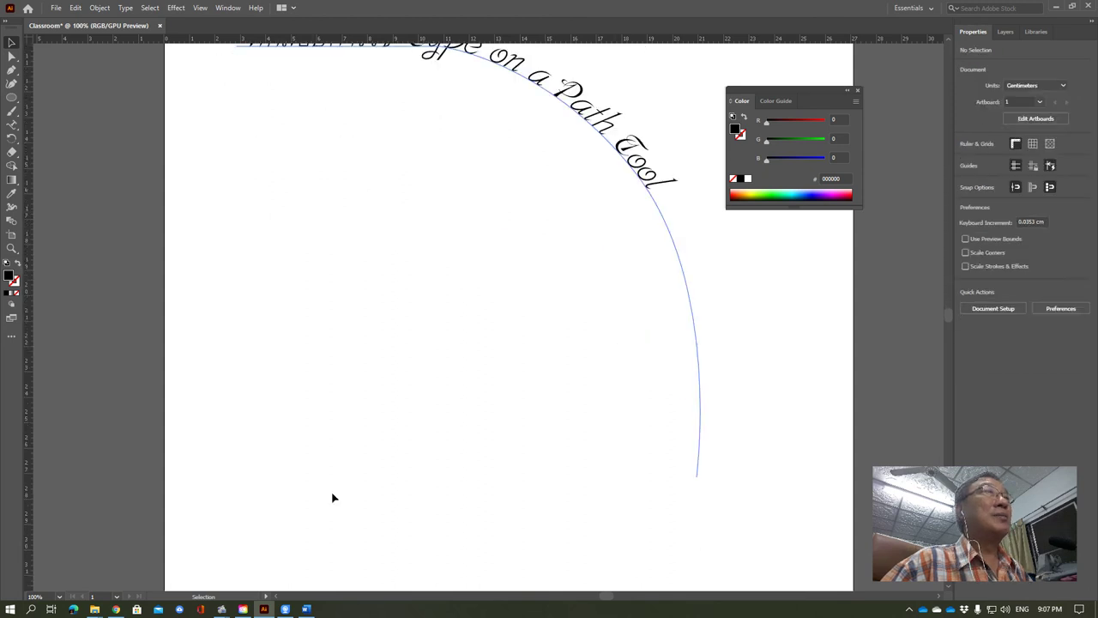
scroll(331, 478, down, 2)
click(11, 98)
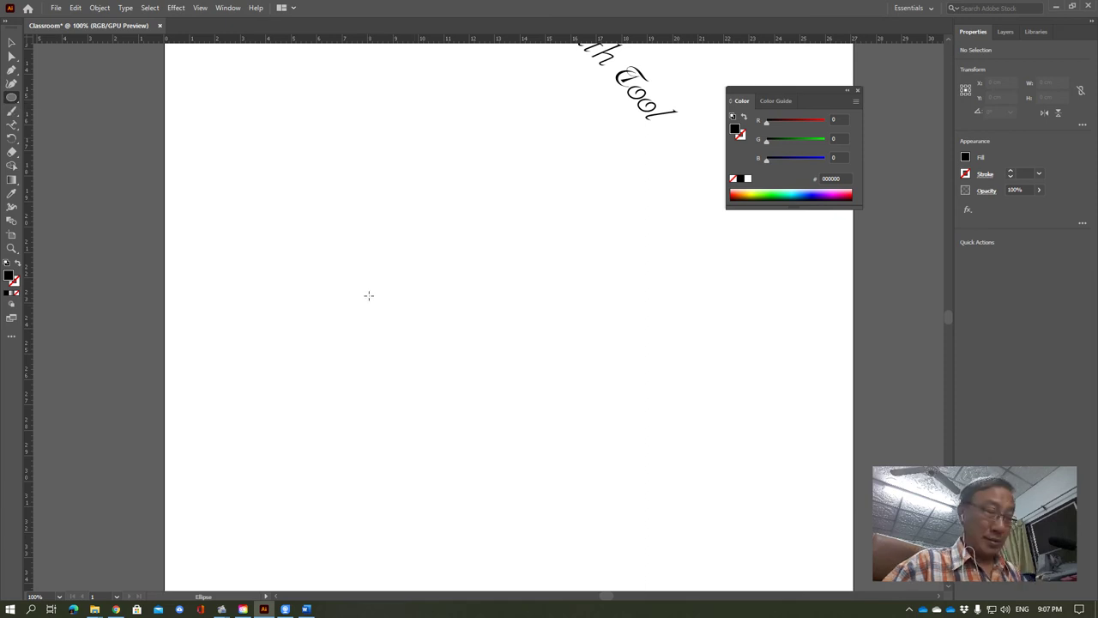
mouse_move(336, 250)
mouse_down()
mouse_move(523, 388)
mouse_move(686, 483)
mouse_up()
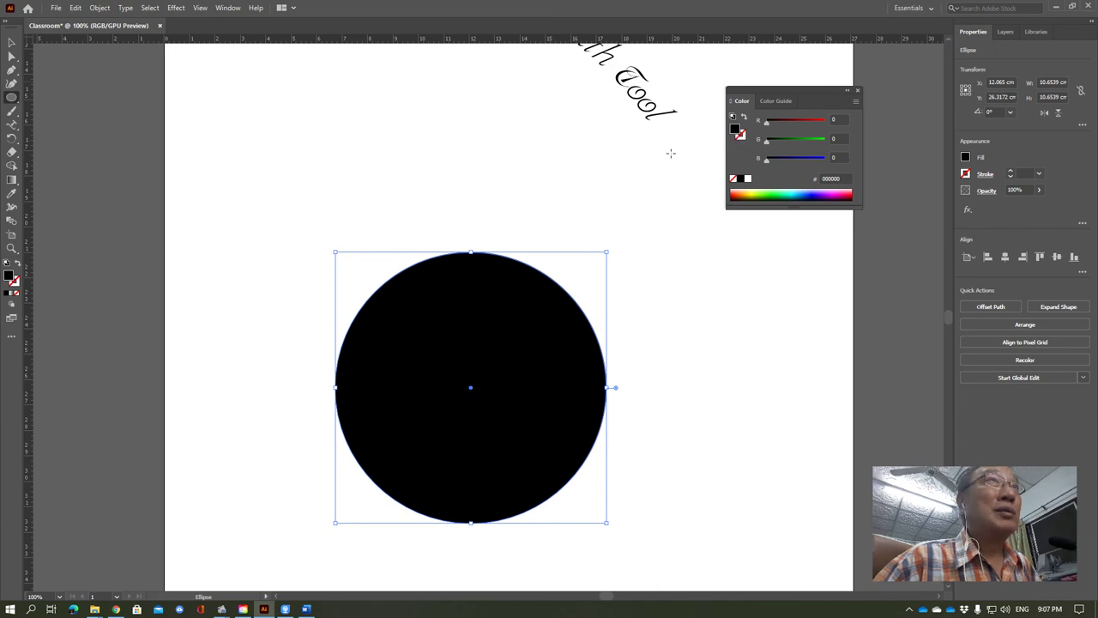
Give the circle a black stroke and no fill.
click(743, 136)
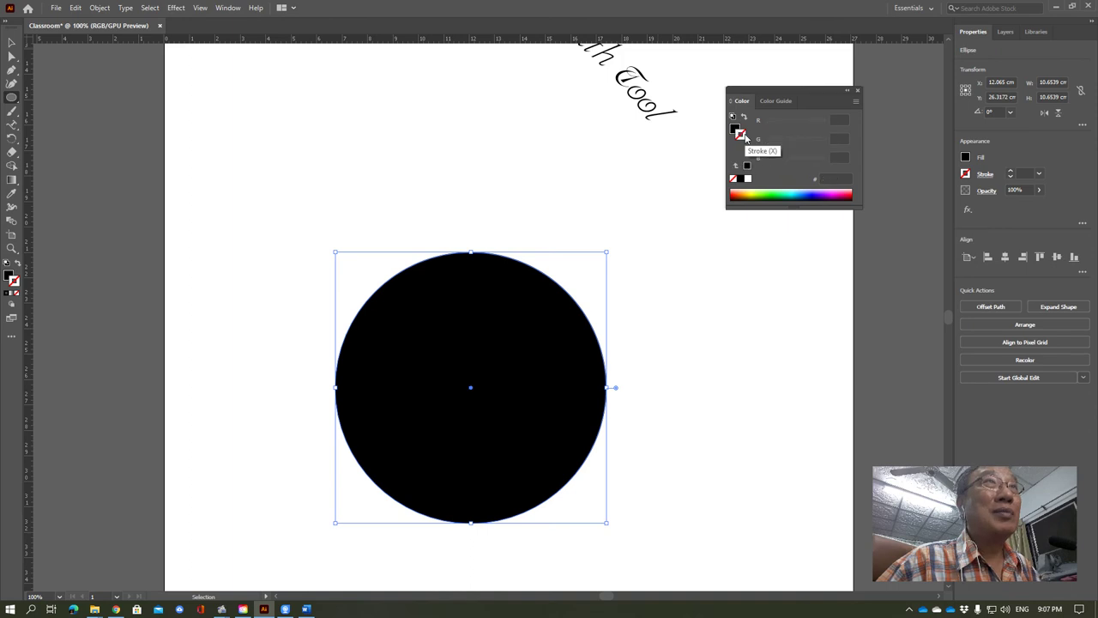
click(747, 168)
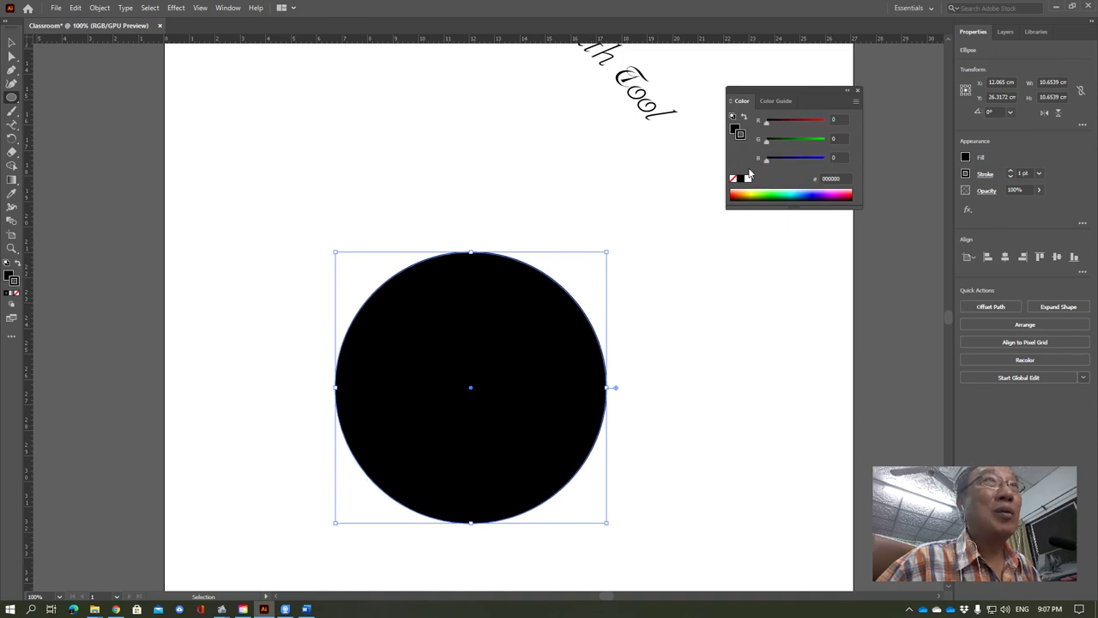
click(736, 127)
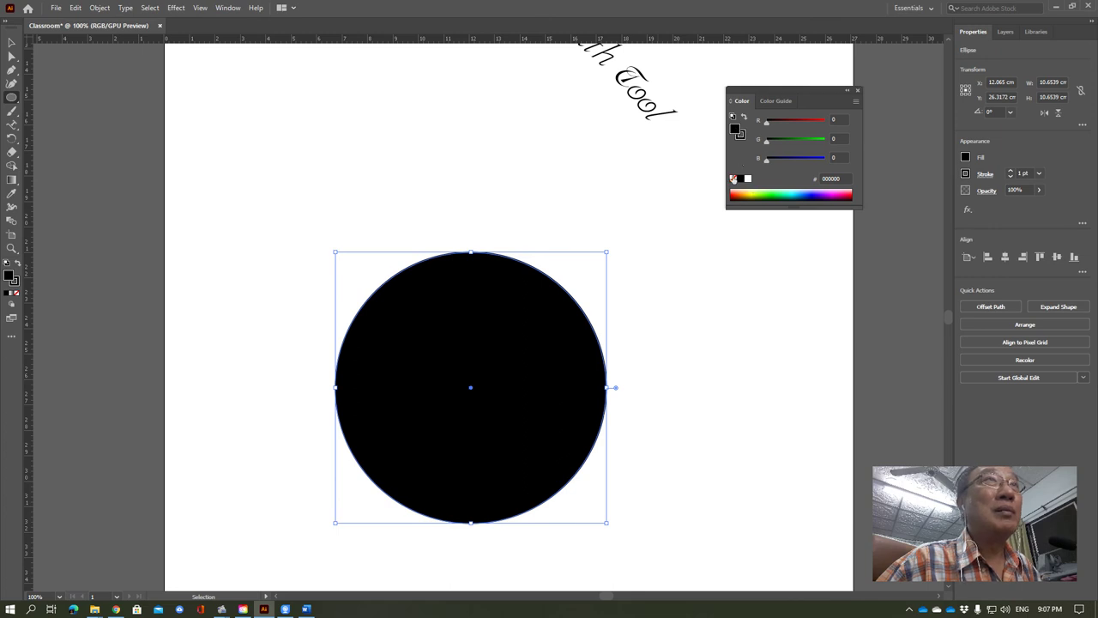
click(733, 178)
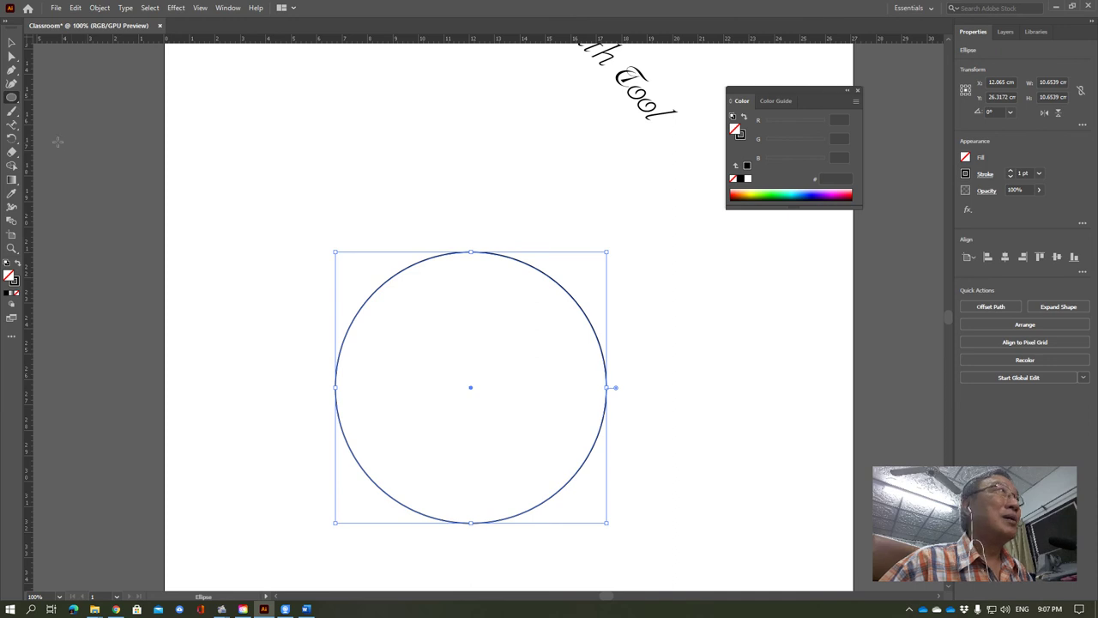
click(13, 44)
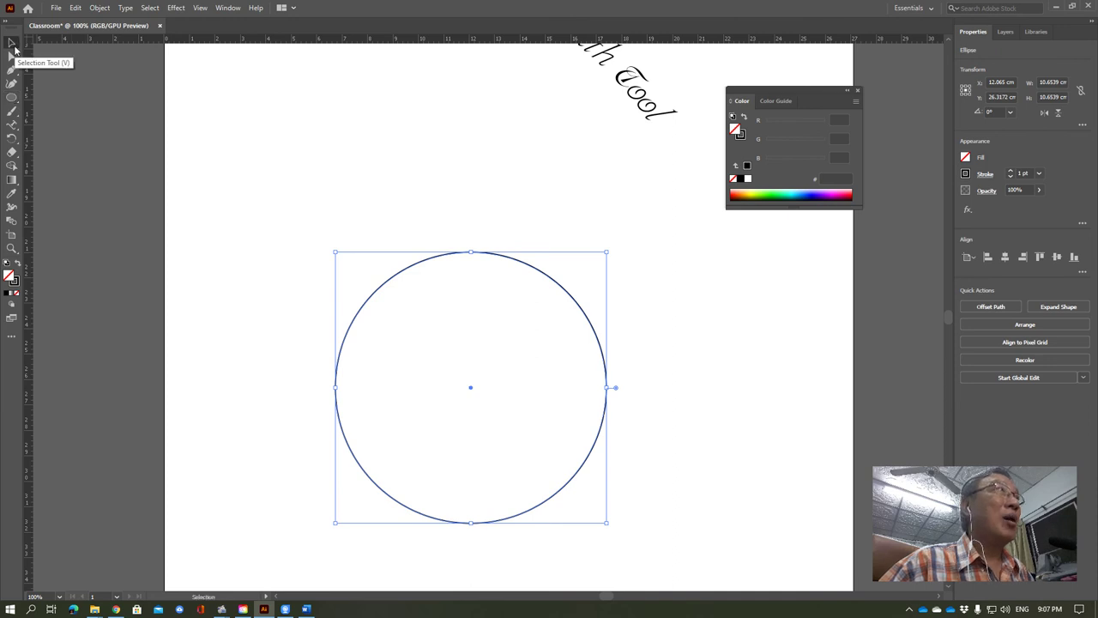
Type 'College of Music Mahidol University' along the circle's outline with the Type on a Path tool.
click(190, 202)
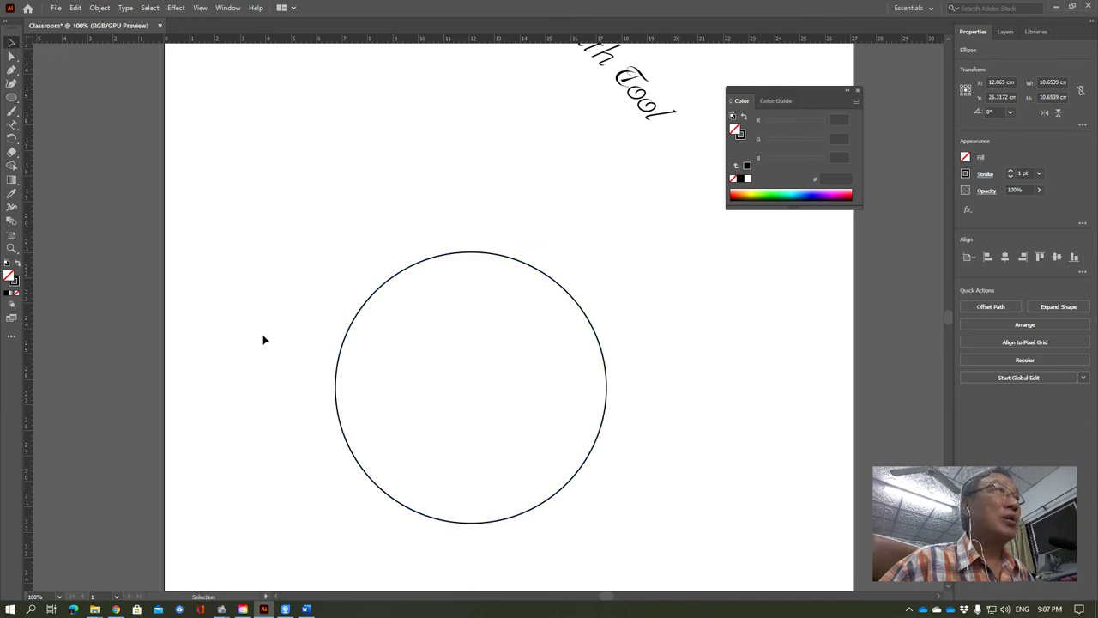
click(11, 128)
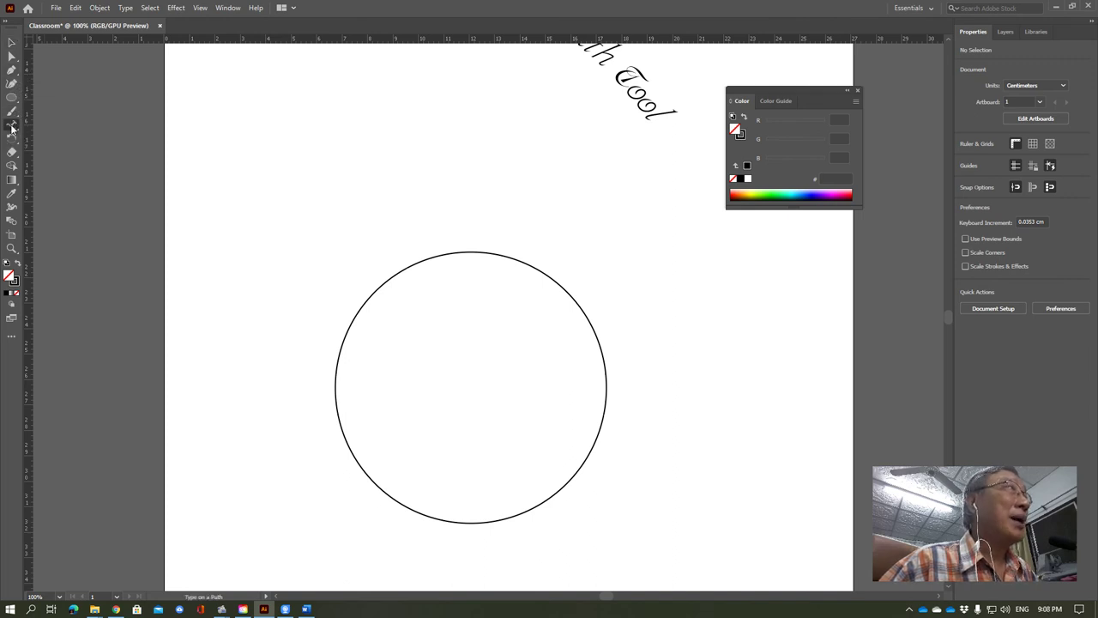
right_click(11, 128)
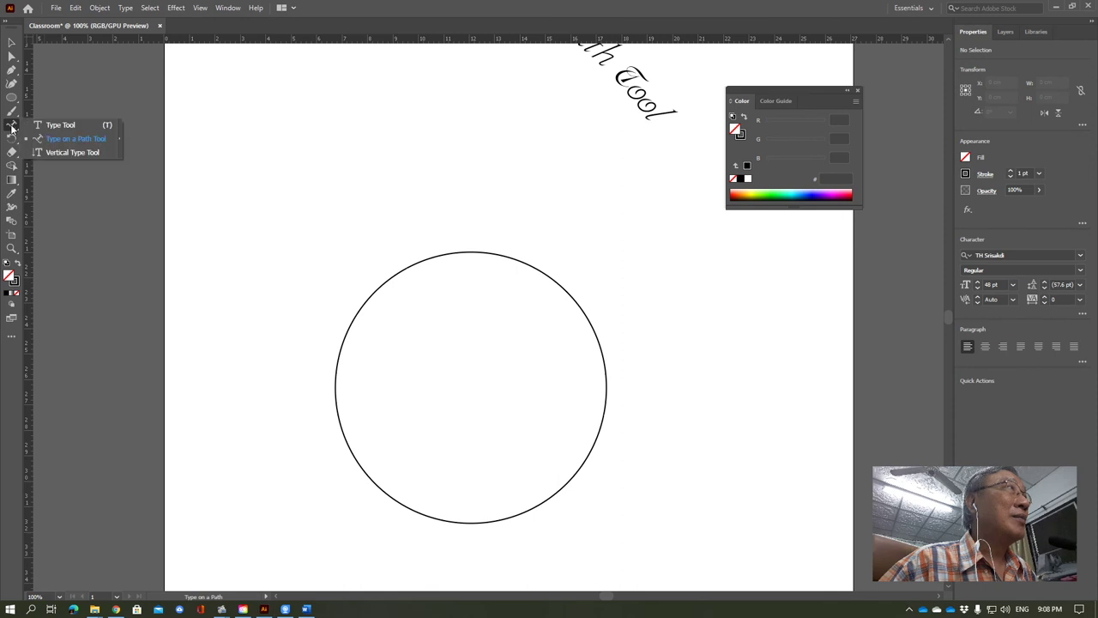
click(73, 139)
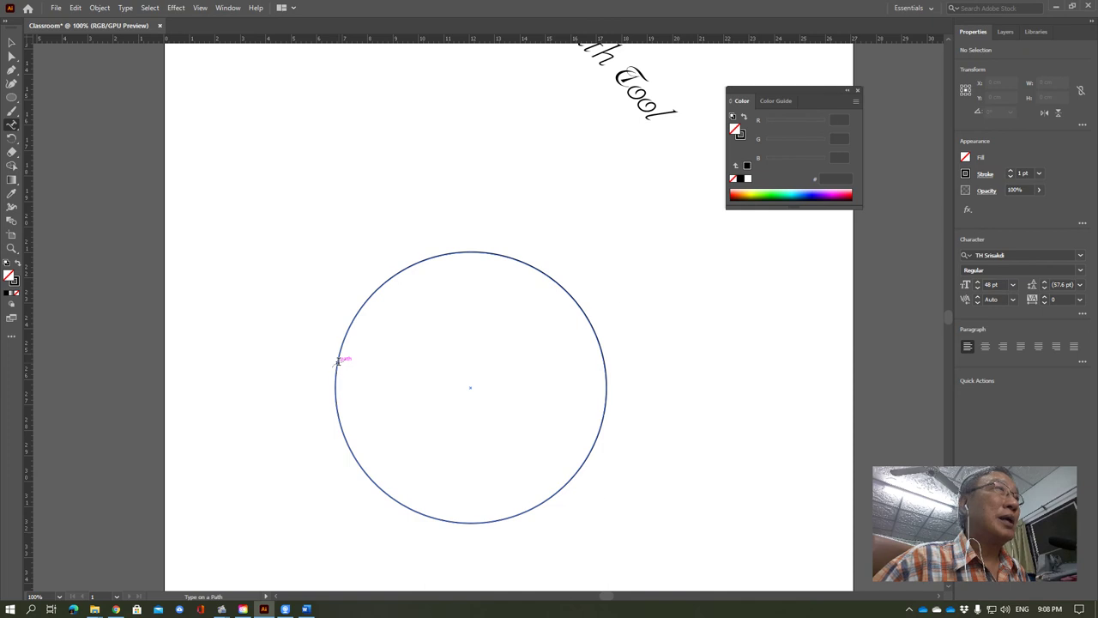
click(337, 361)
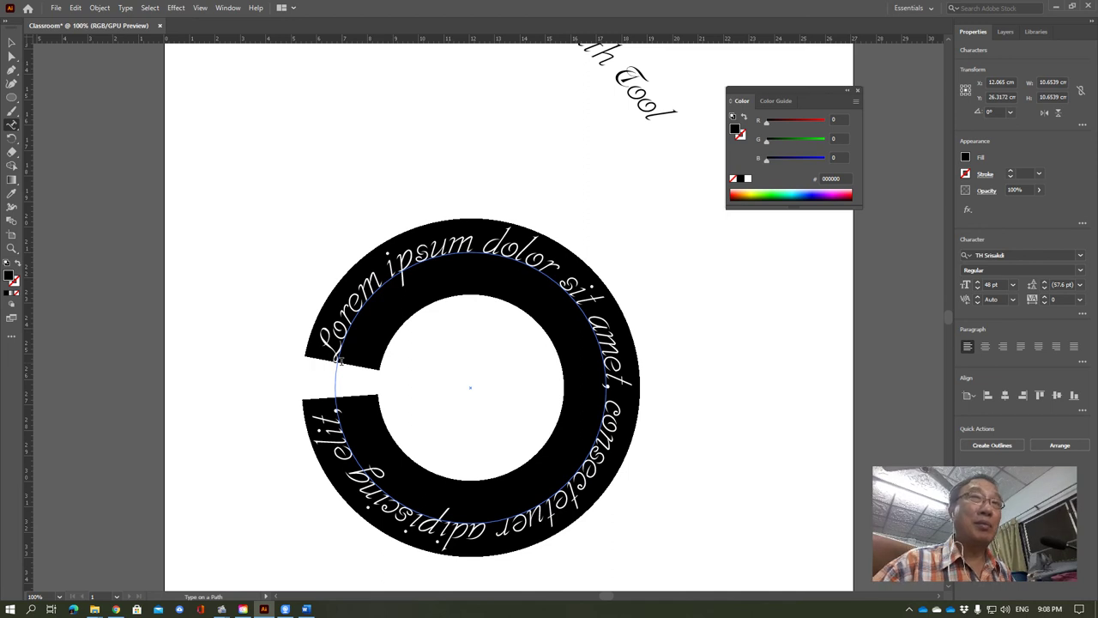
text(College)
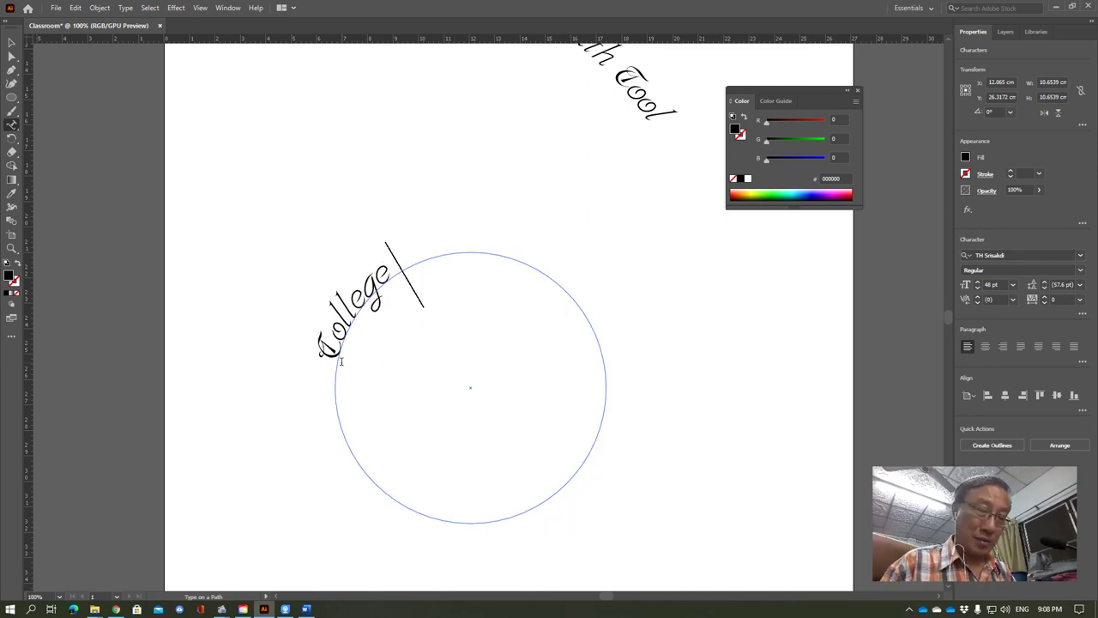
text( of)
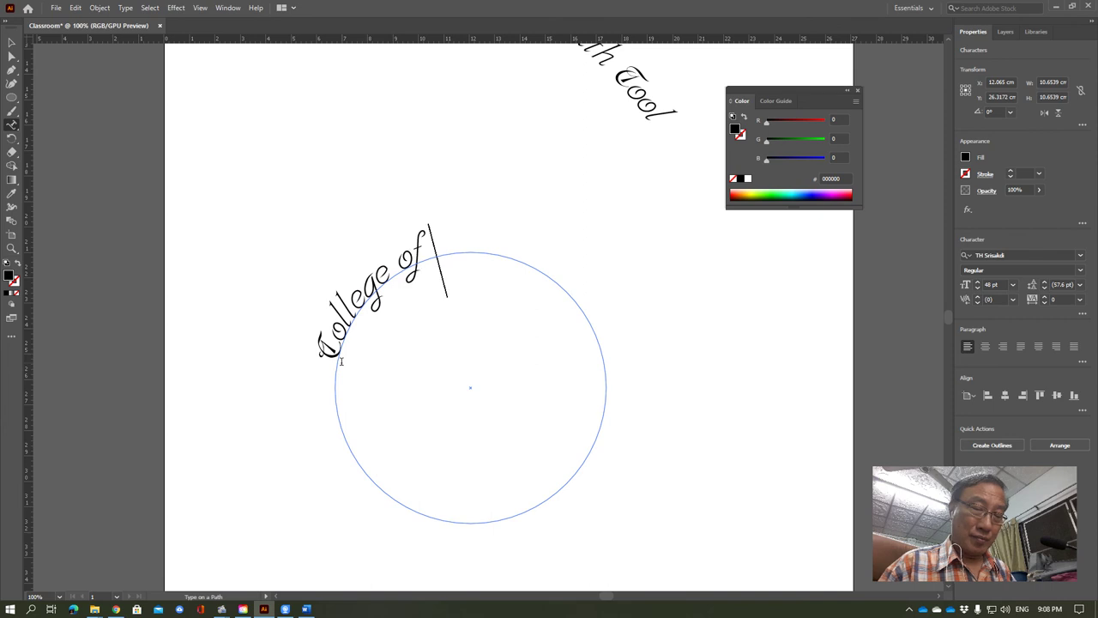
text( Music)
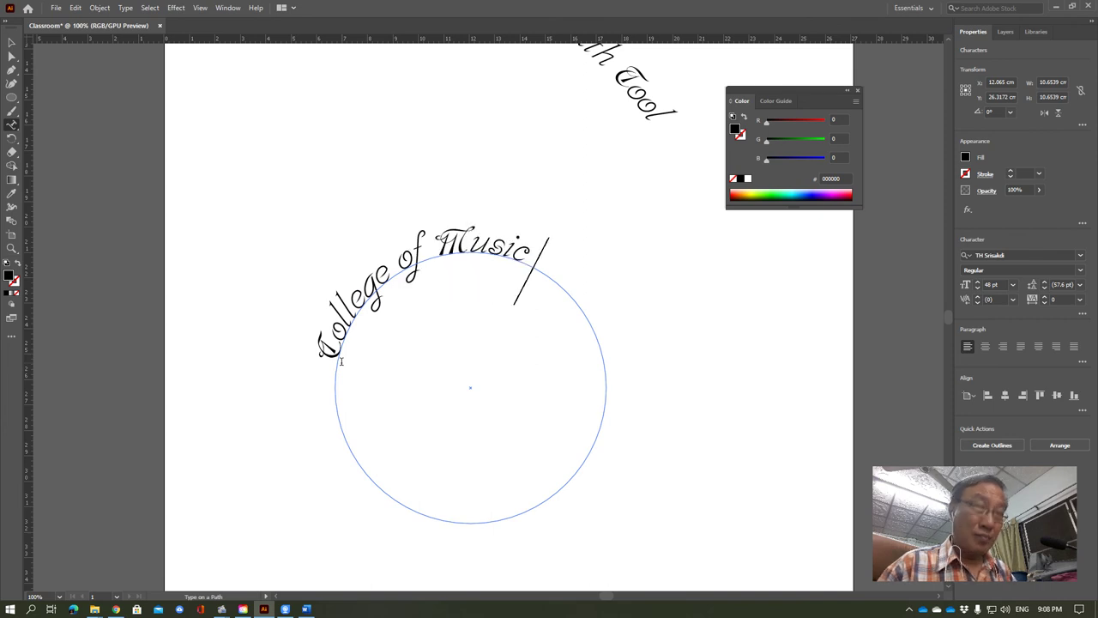
text( Mah)
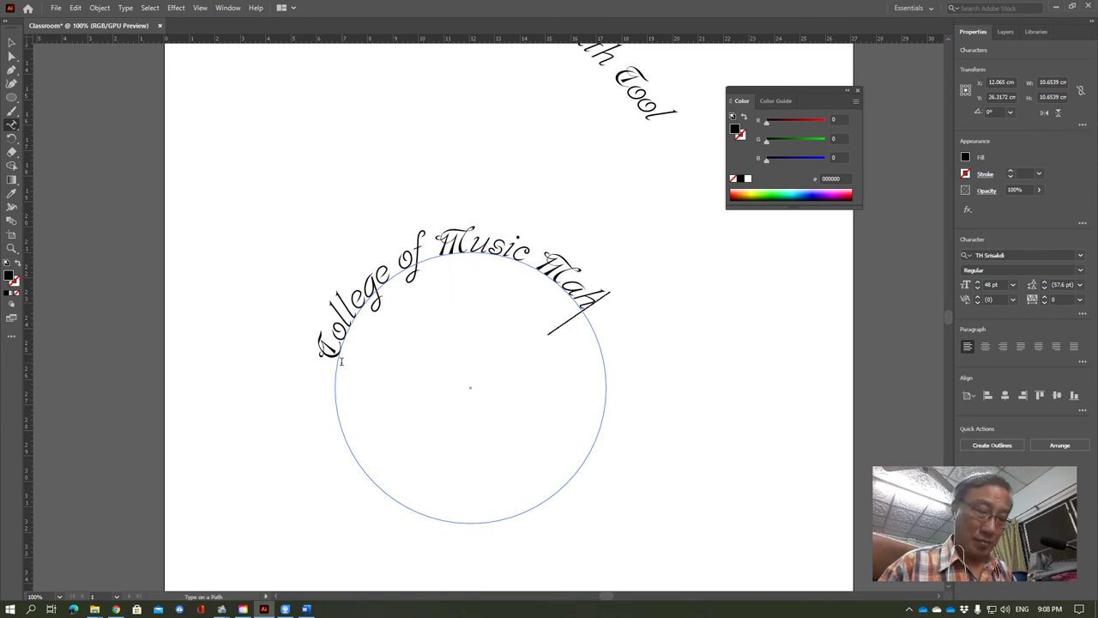
text(idol U)
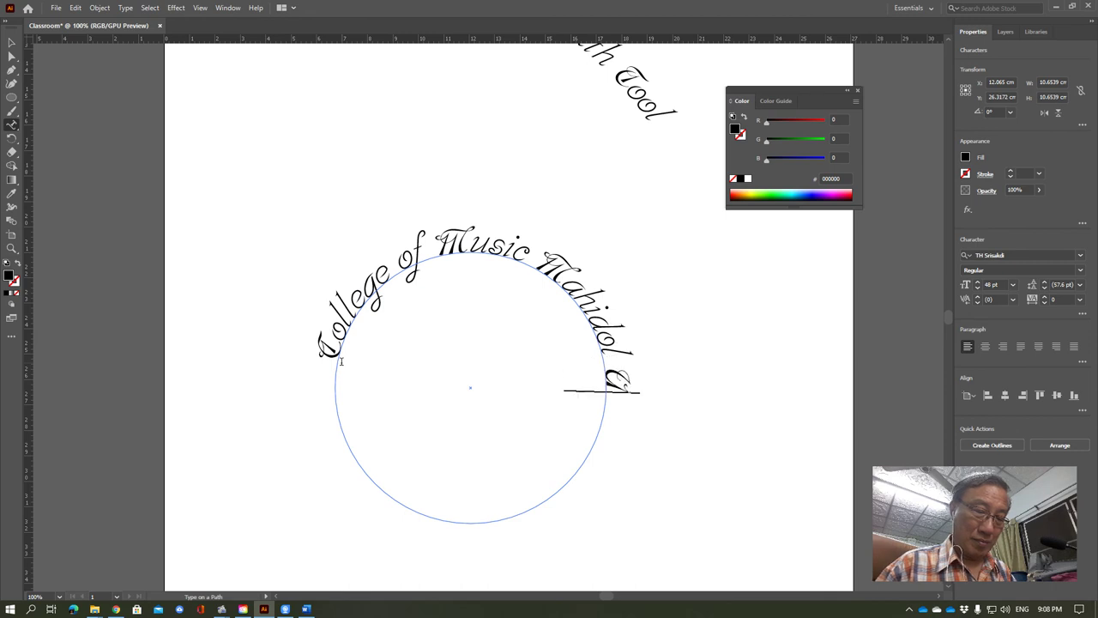
text(nivers)
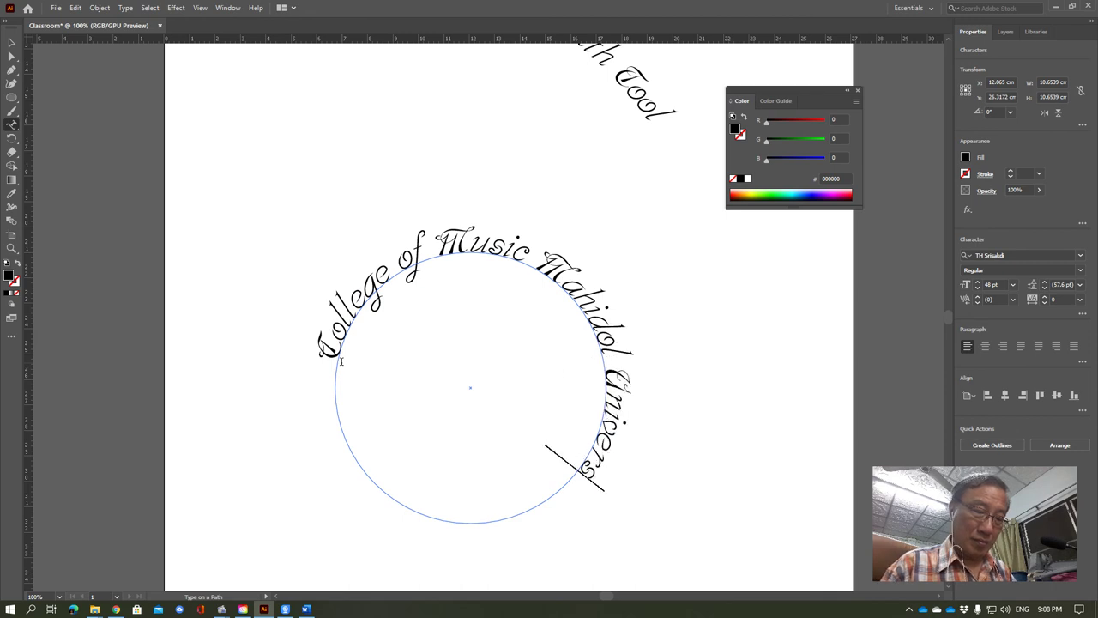
text(ity)
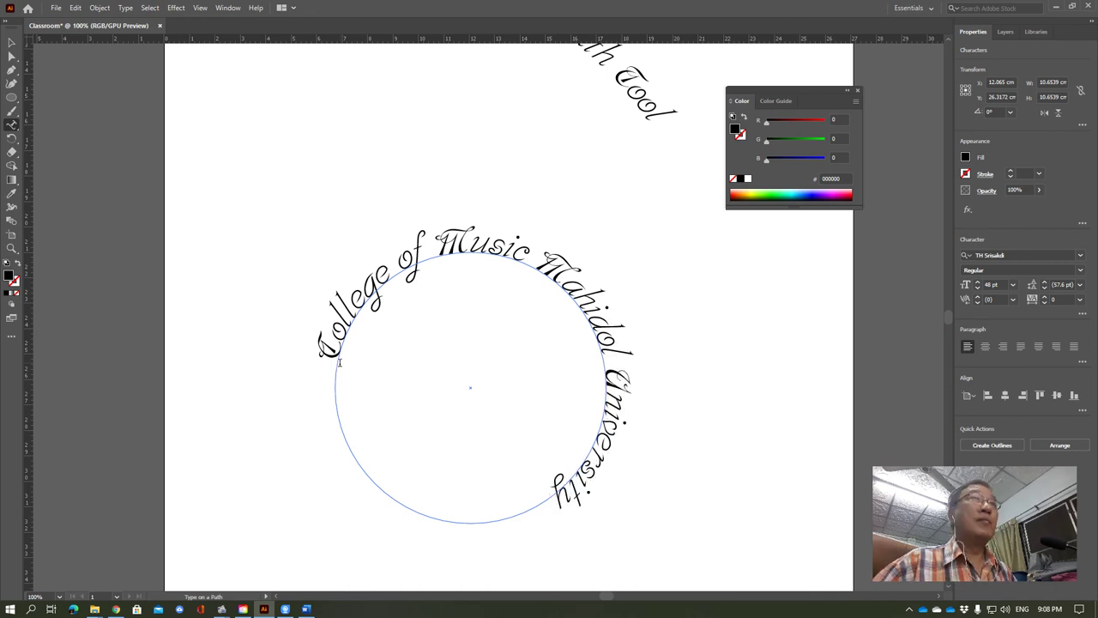
key(Escape)
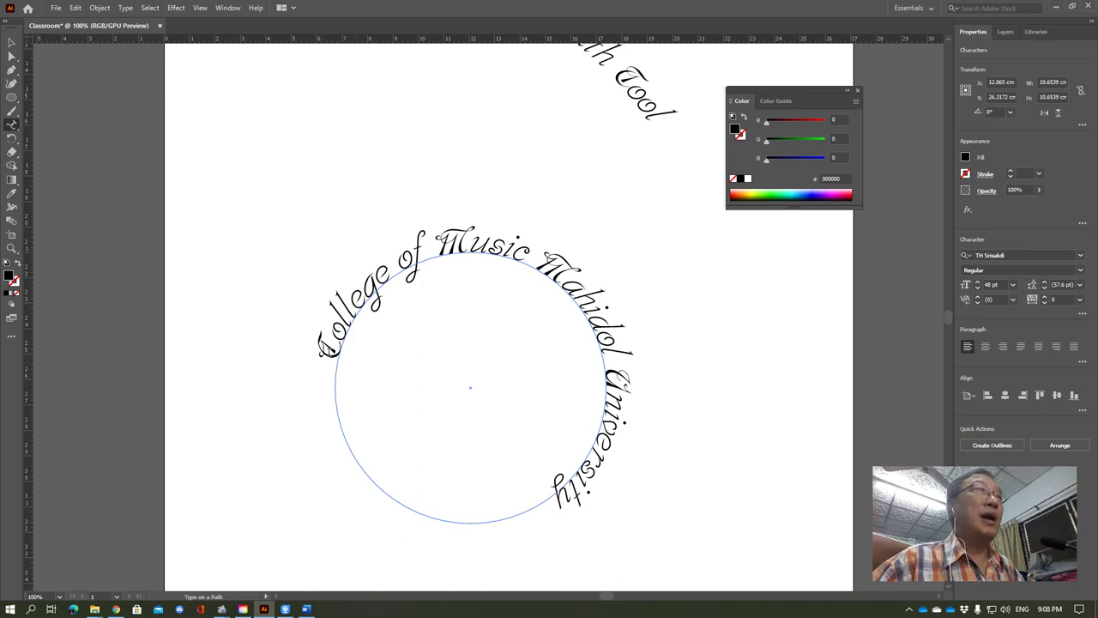
Change the font of all the circle text from TH Srisakdi to TH Sarabun New Italic.
mouse_move(319, 350)
mouse_down()
mouse_move(603, 478)
mouse_move(542, 518)
mouse_up()
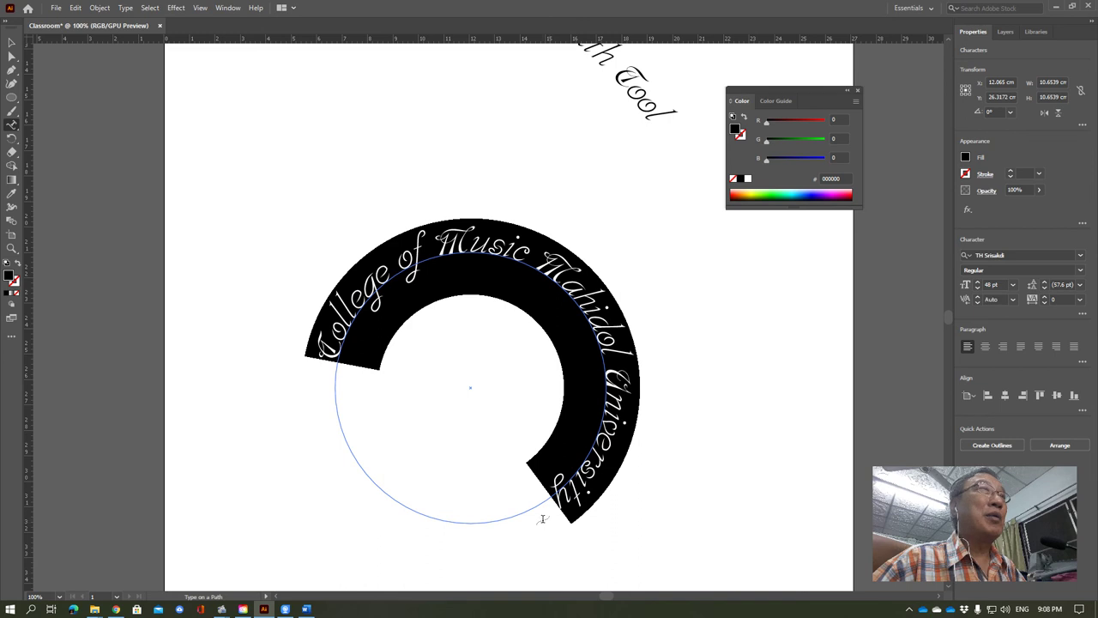
click(126, 8)
mouse_move(142, 34)
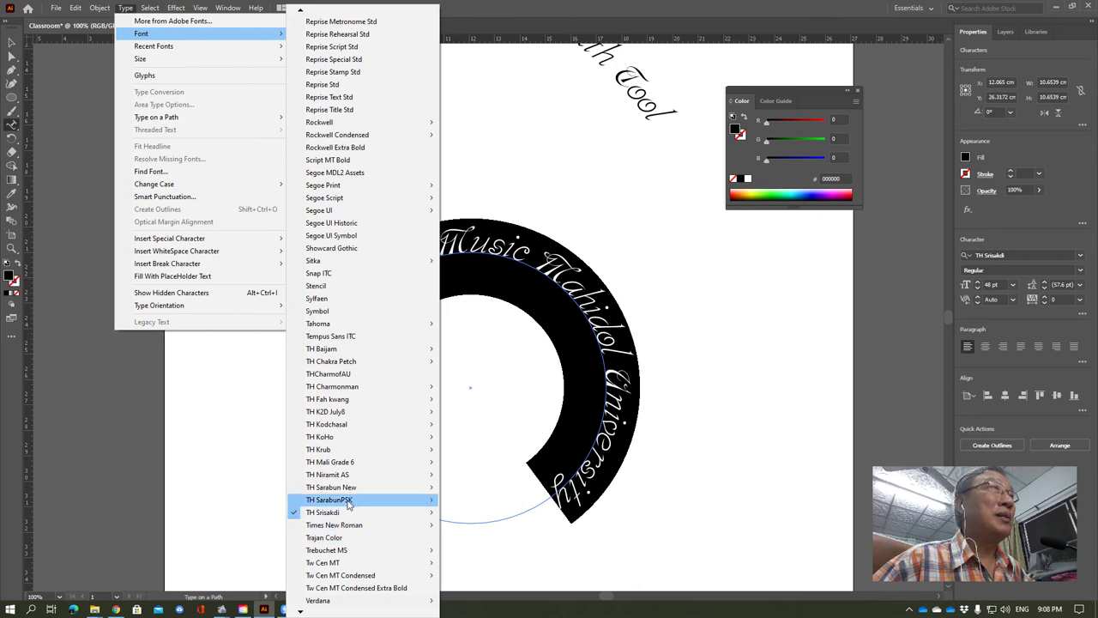
mouse_move(331, 486)
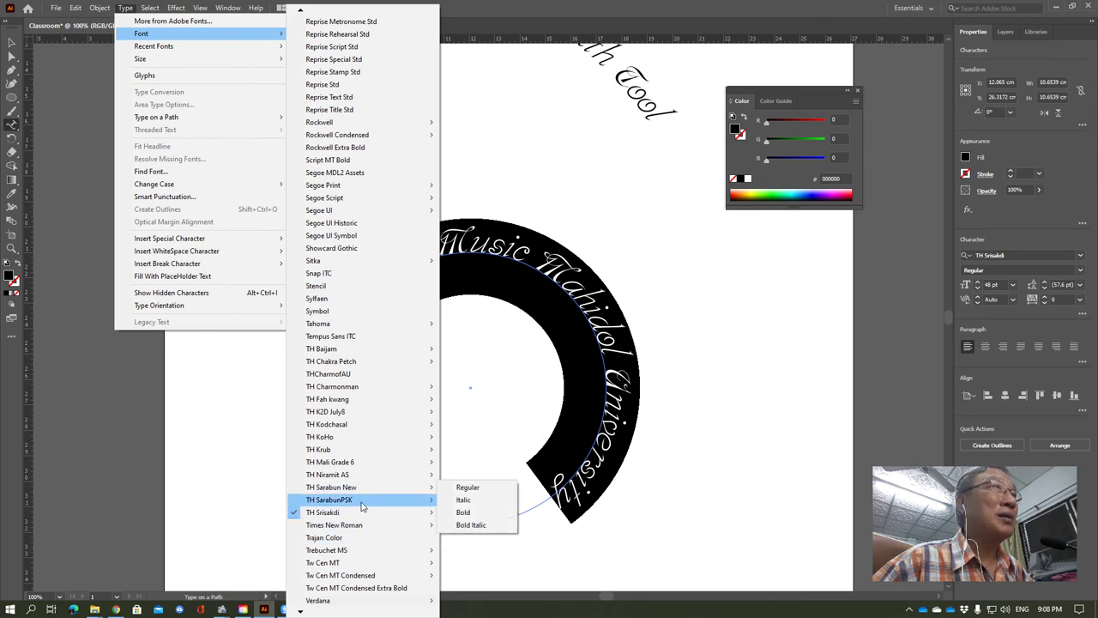
click(474, 498)
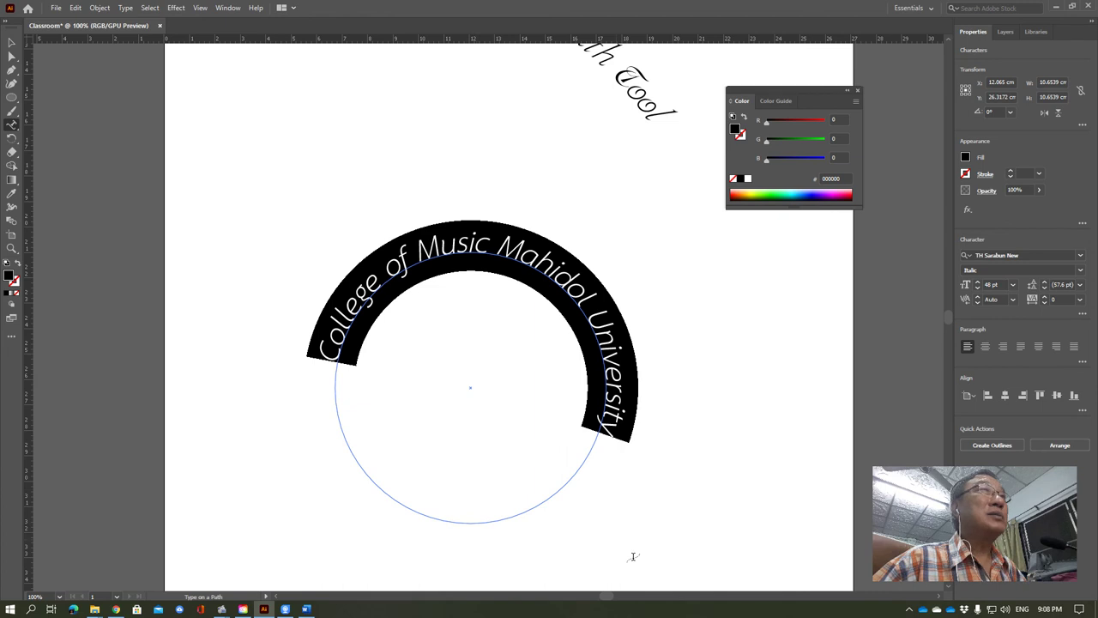
Rotate the circular text about 10.7° so the phrase balances over the top.
click(9, 37)
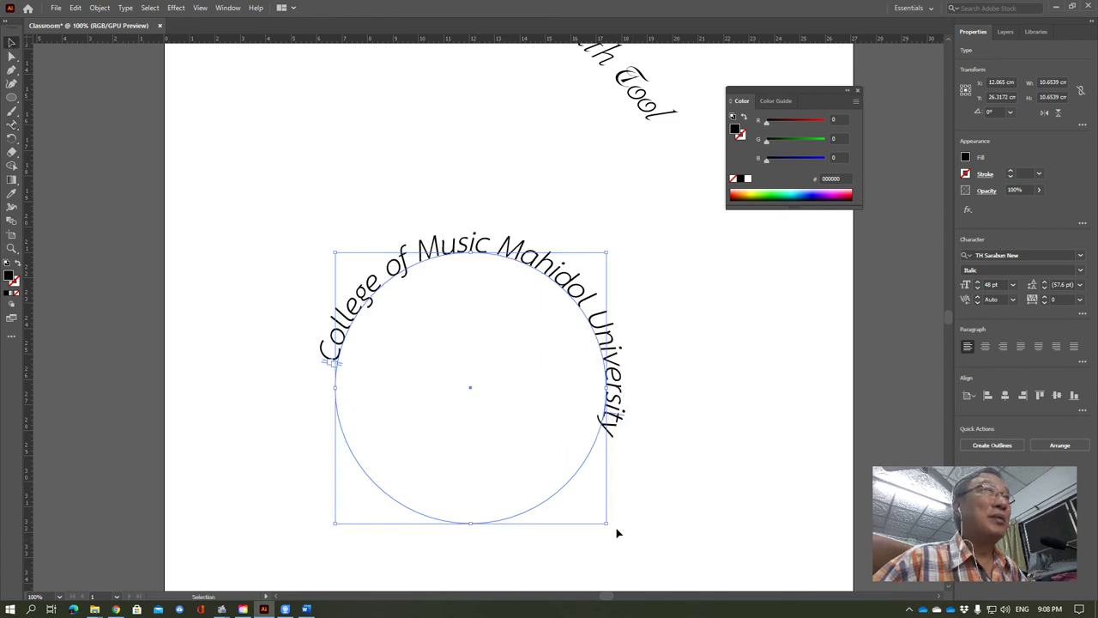
mouse_move(608, 528)
mouse_down()
mouse_move(635, 467)
mouse_move(713, 487)
mouse_up()
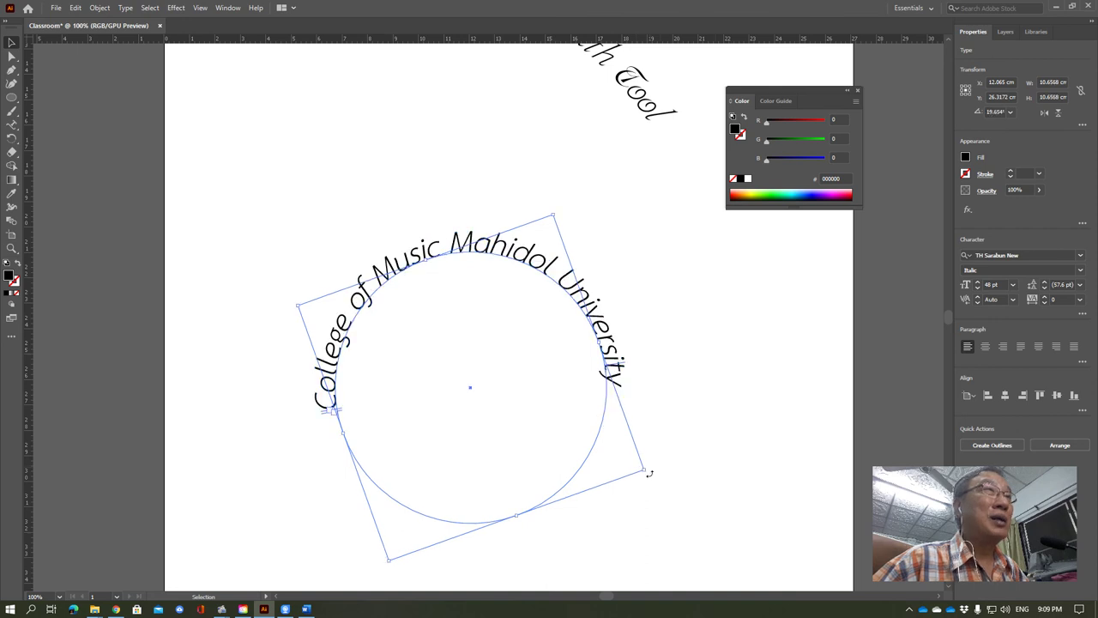
drag(650, 473, 640, 505)
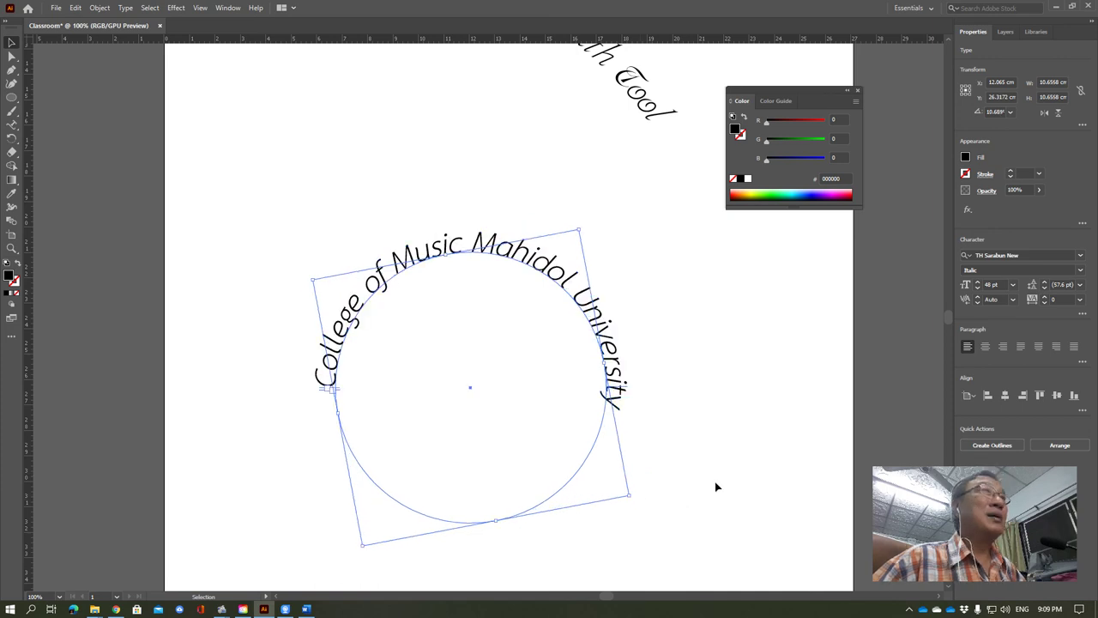
Re-enter editing of the circular text and select the word College.
click(700, 406)
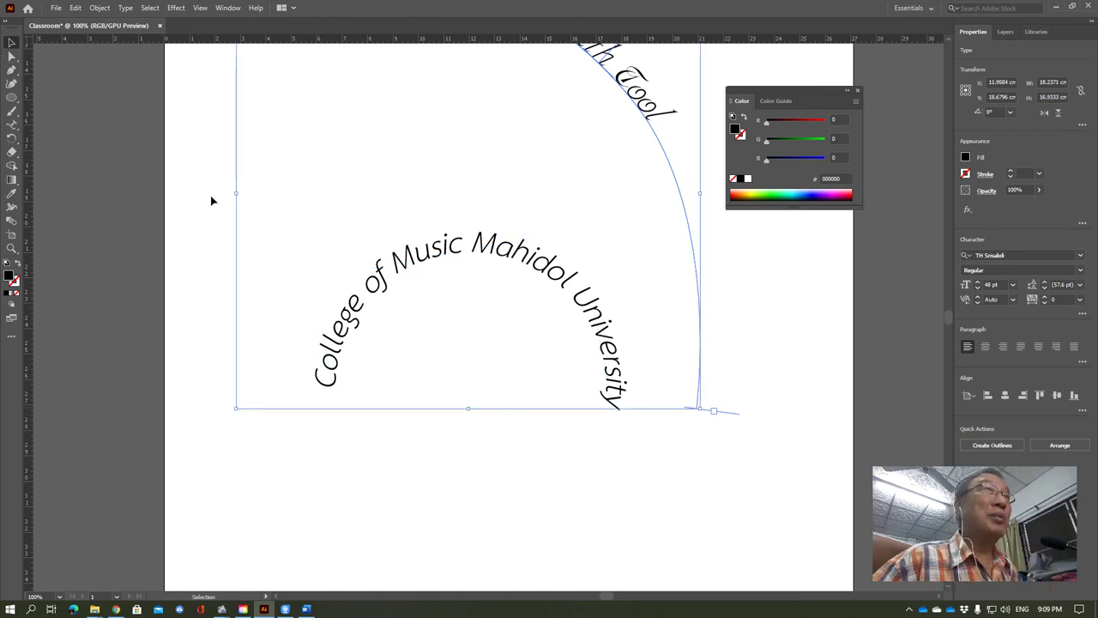
click(224, 492)
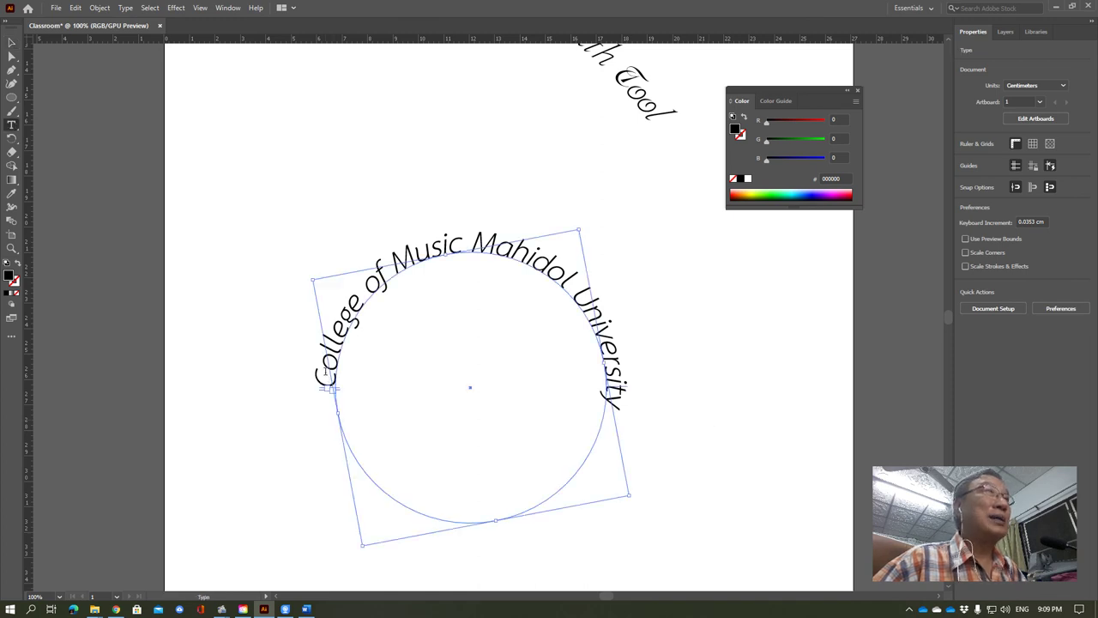
double_click(330, 357)
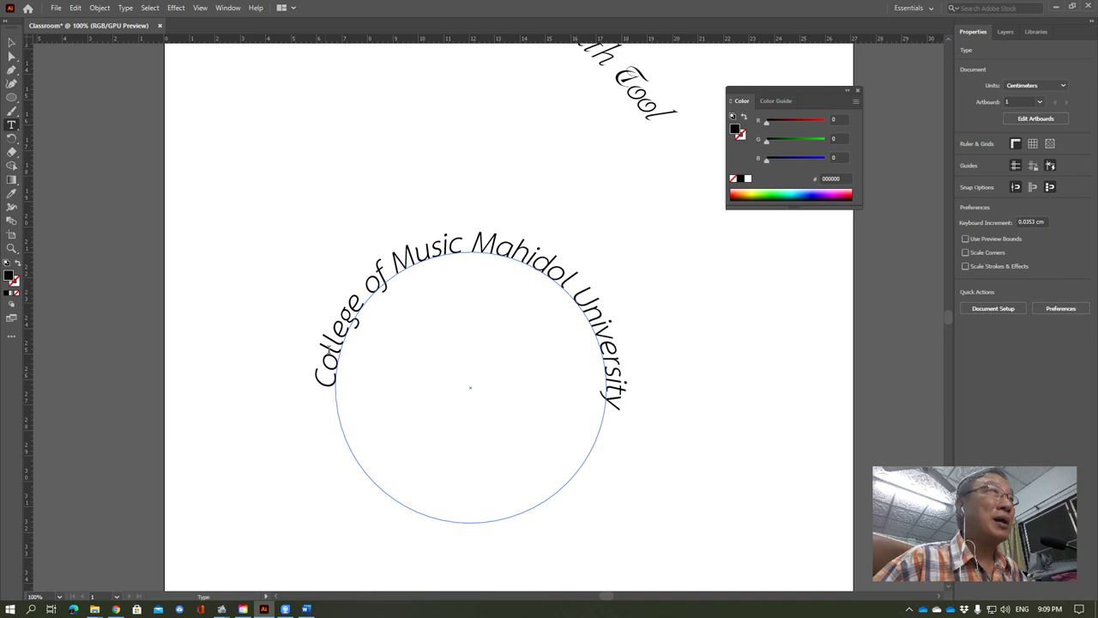
drag(326, 381, 379, 290)
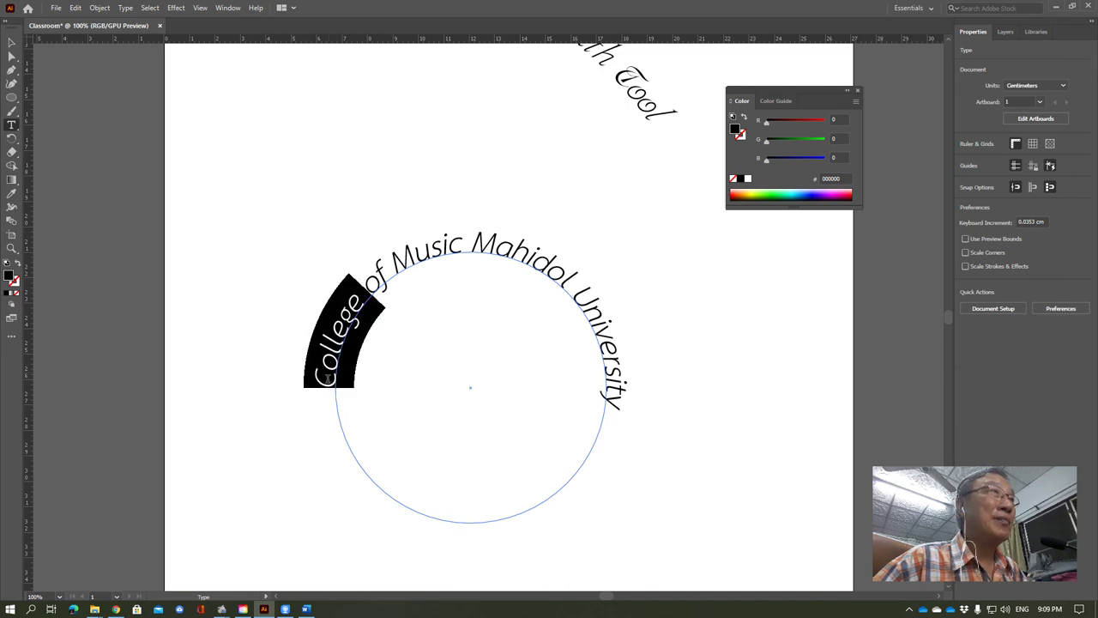
Select the circle phrase from College onward and apply a bold TH Sarabun New style.
double_click(624, 419)
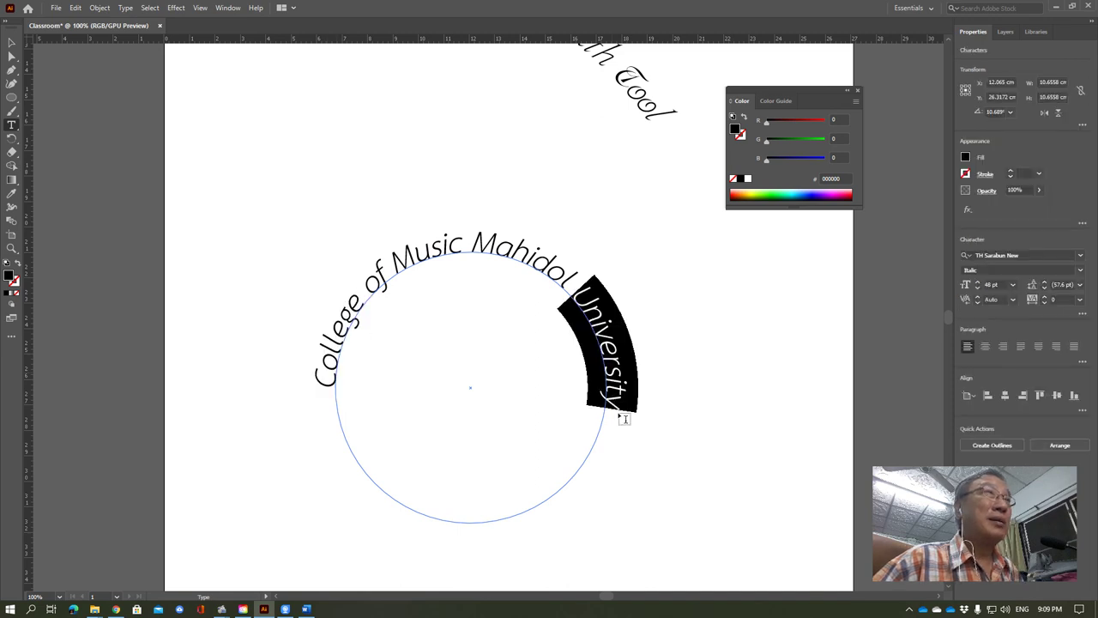
double_click(322, 375)
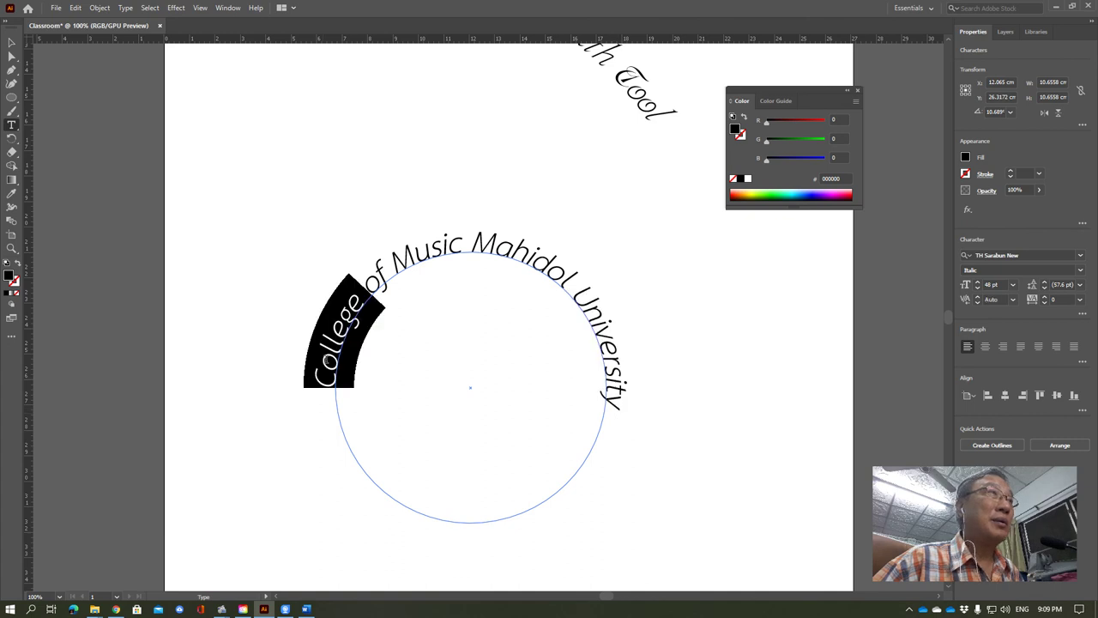
mouse_move(322, 376)
mouse_down()
mouse_move(444, 247)
mouse_move(634, 410)
mouse_up()
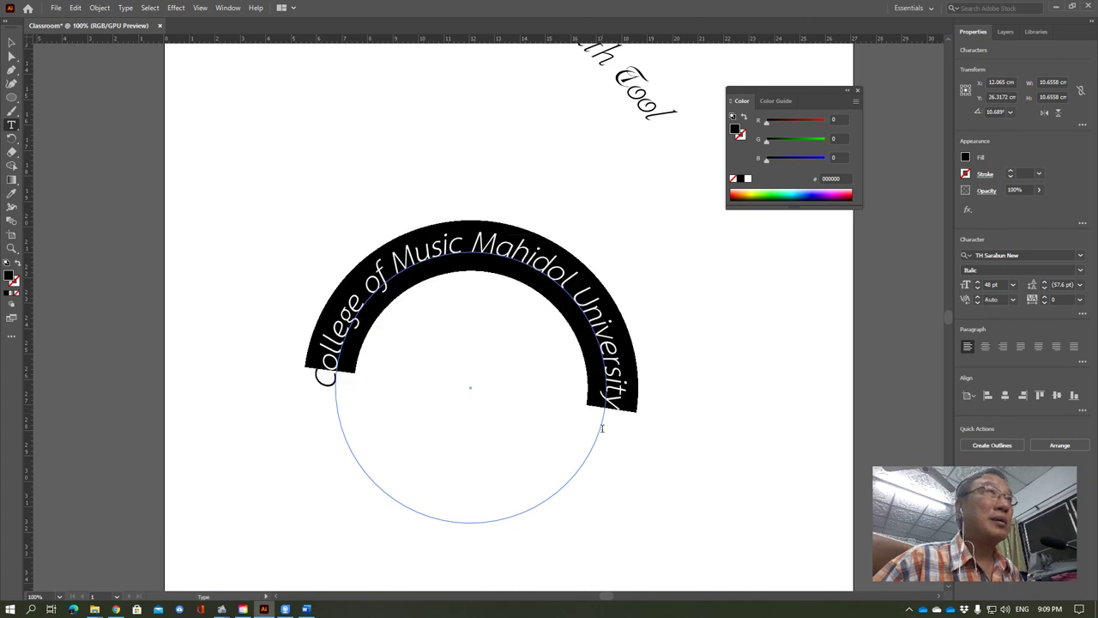
click(126, 9)
mouse_move(141, 34)
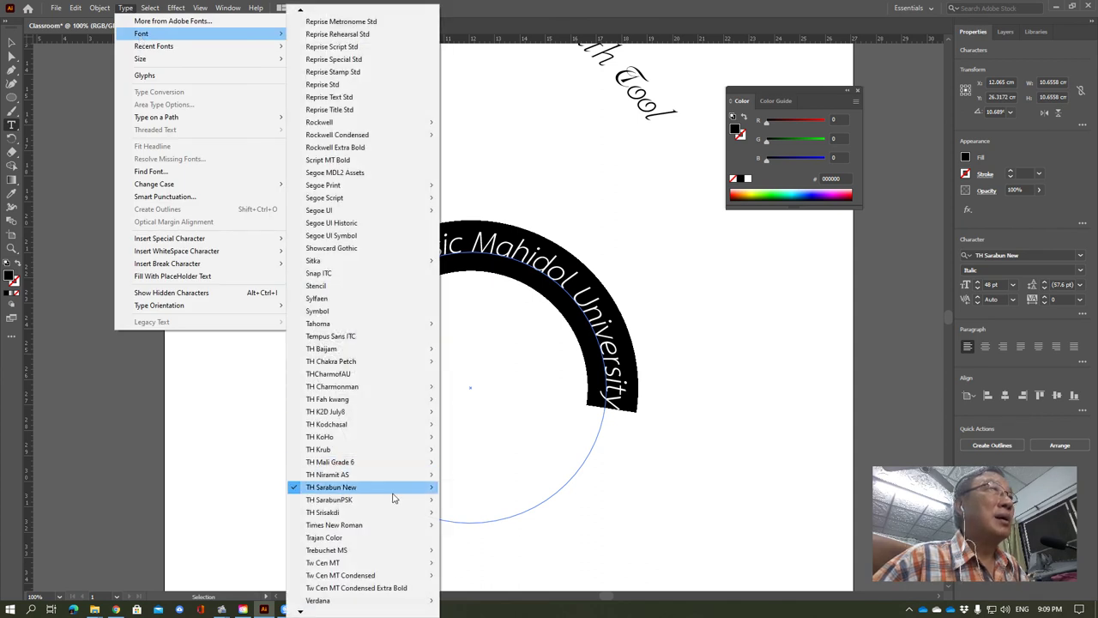
mouse_move(331, 487)
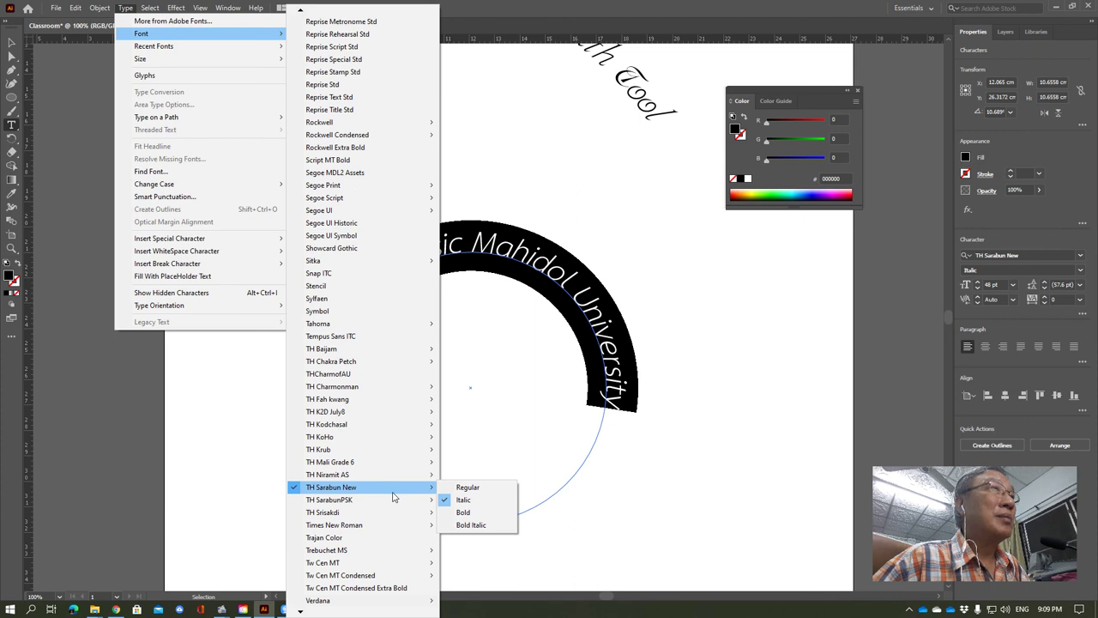
click(471, 514)
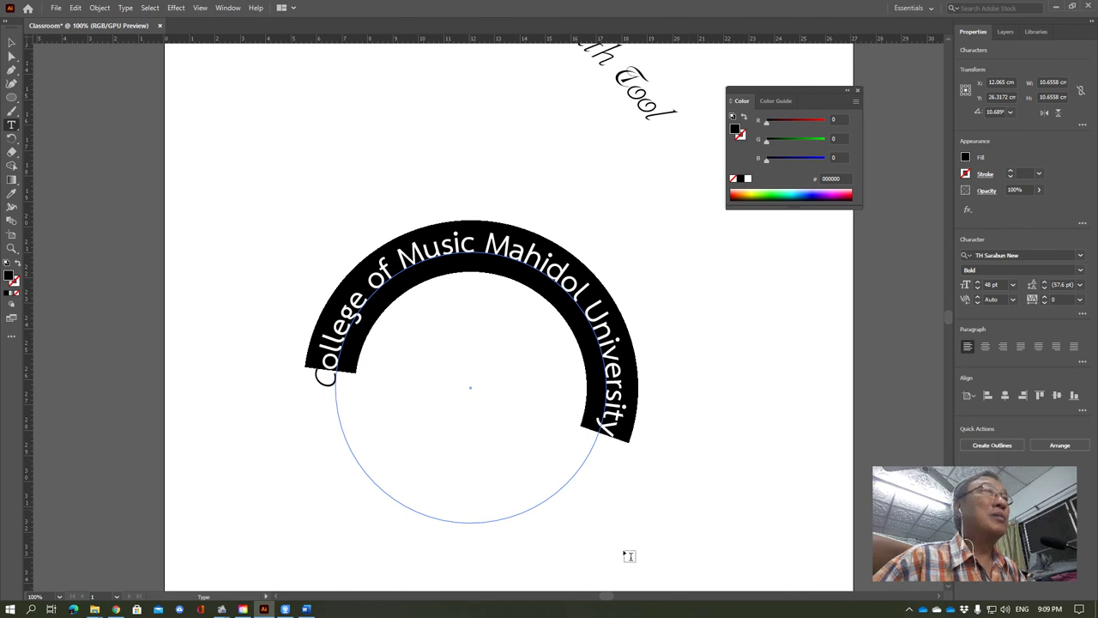
Set the word College to TH Sarabun New Italic in the Font menu and Character panel.
click(319, 388)
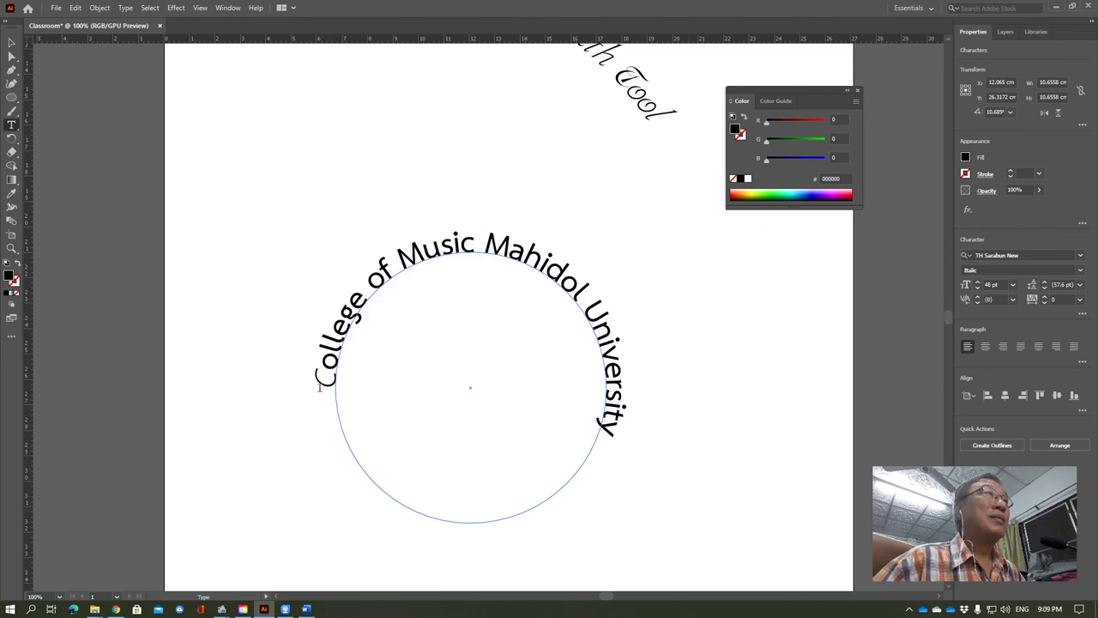
click(319, 387)
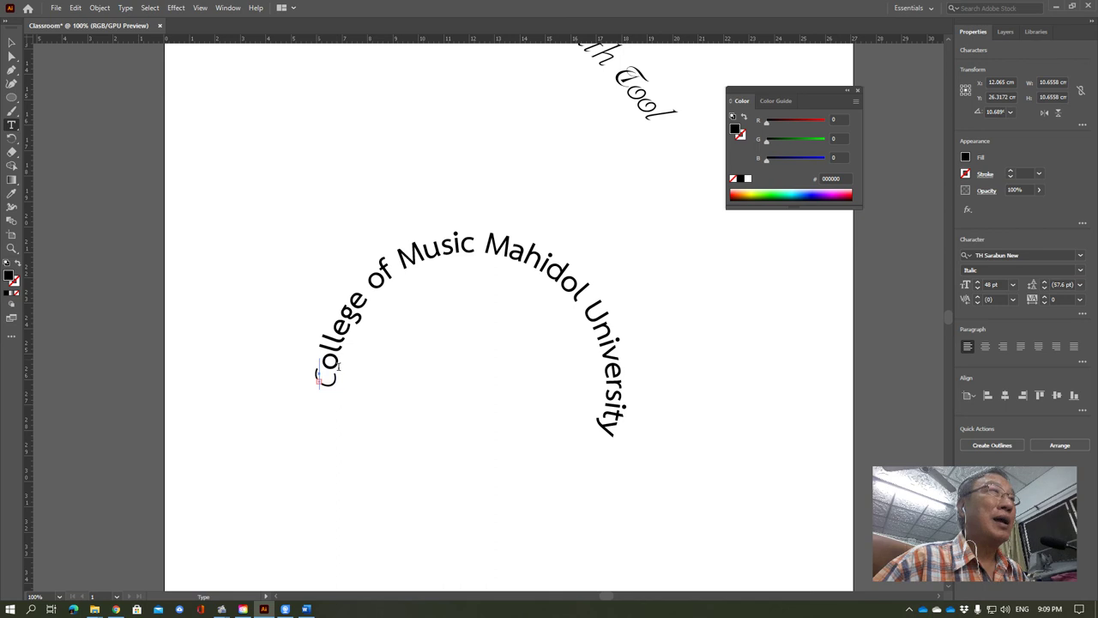
double_click(347, 341)
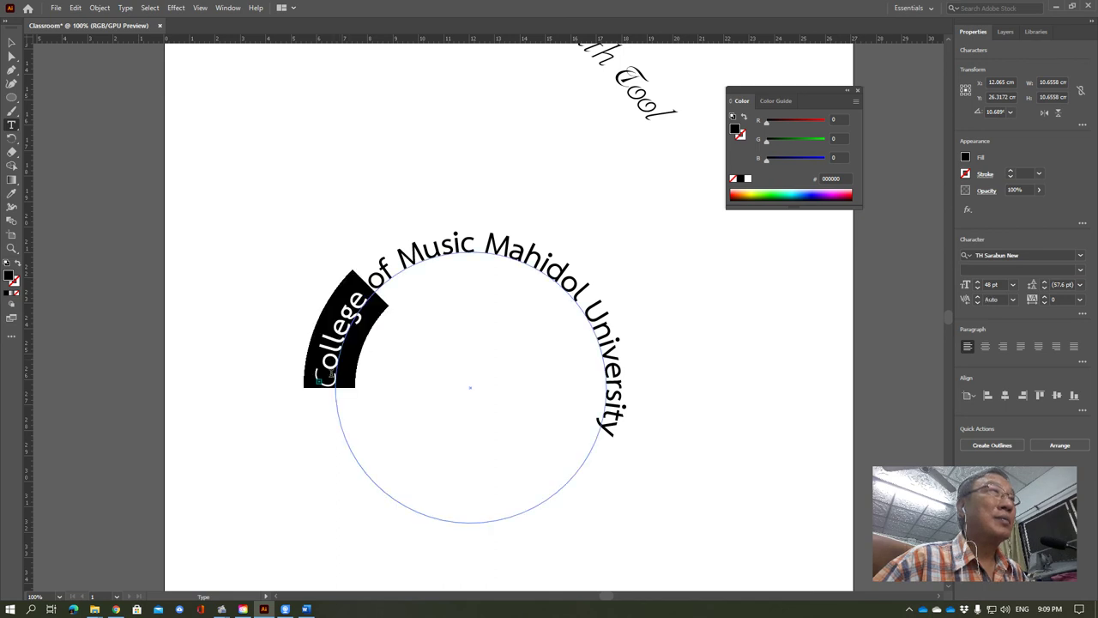
click(126, 8)
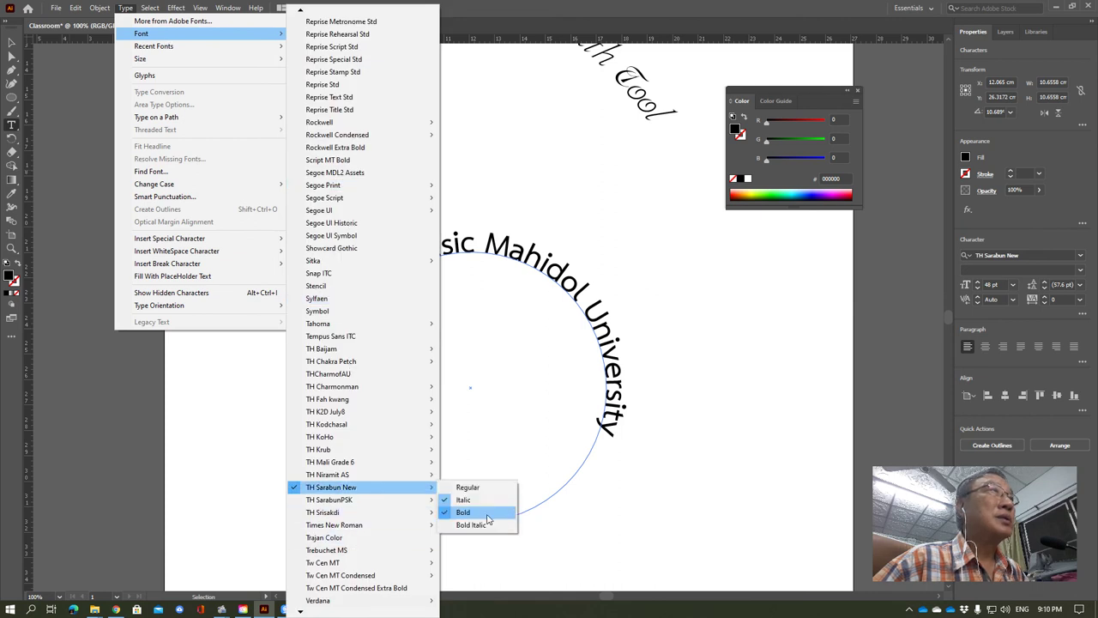
click(466, 506)
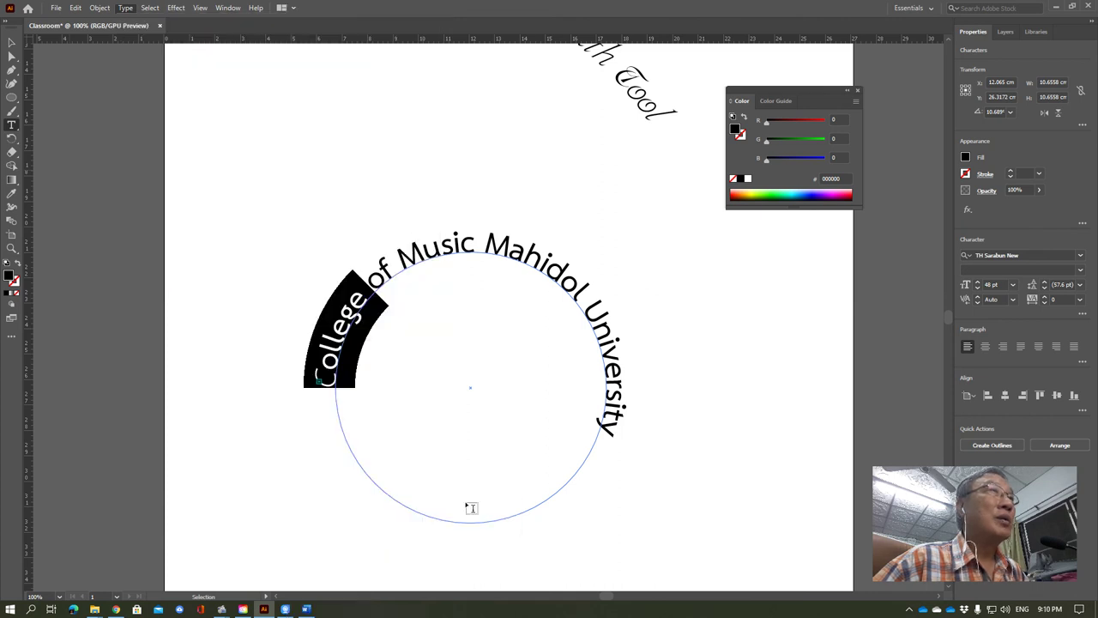
click(121, 10)
mouse_move(198, 33)
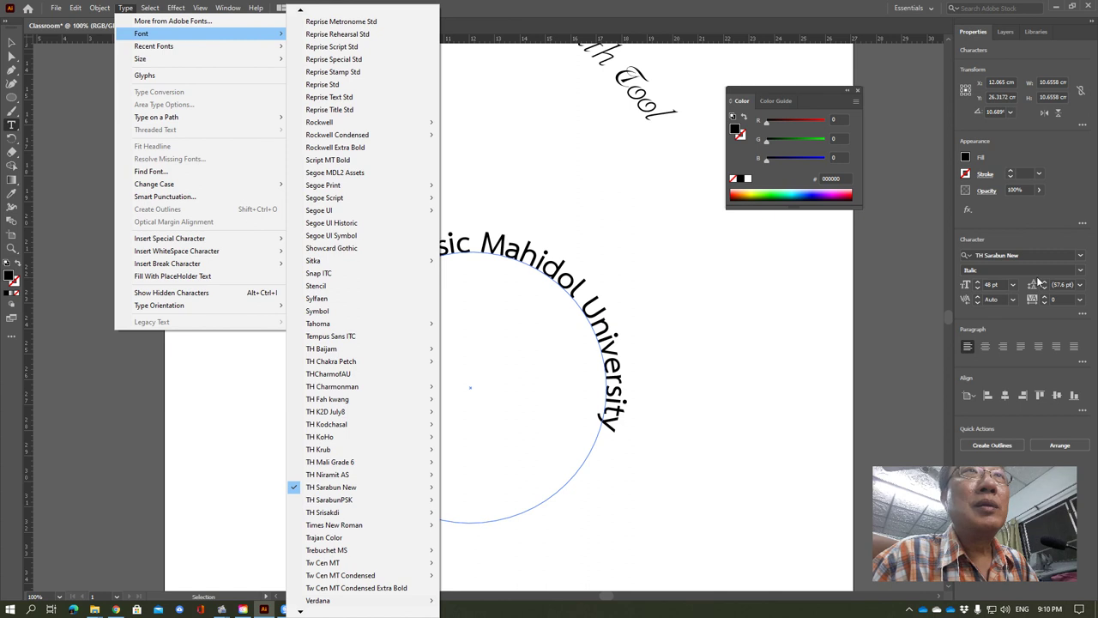
click(1080, 272)
click(979, 294)
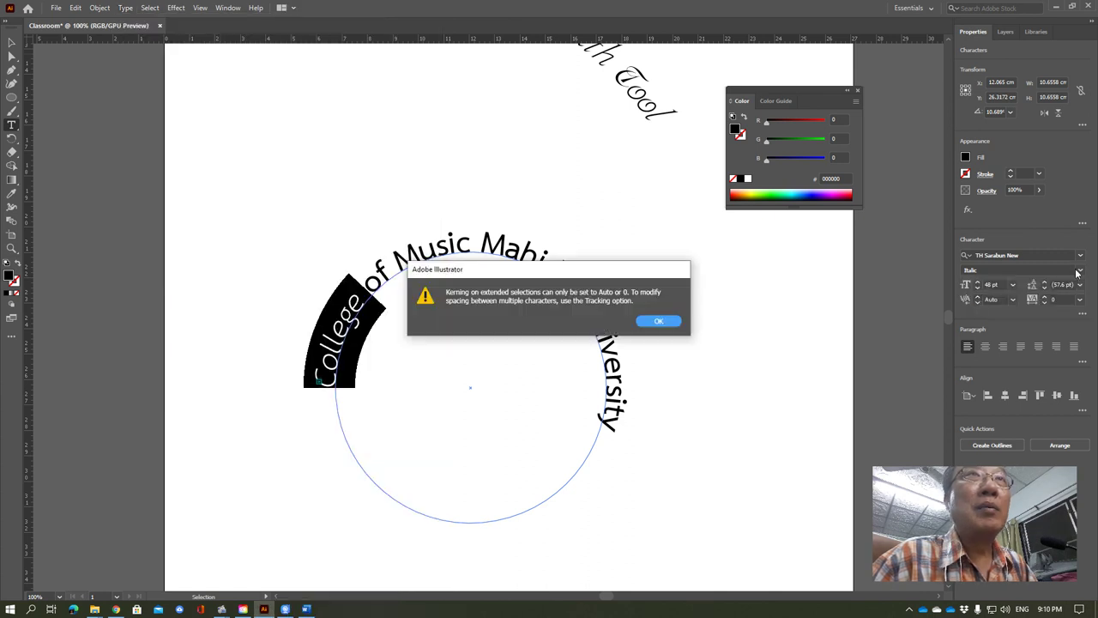
Dismiss the kerning warning and drag-select 'College of Music Mahidol University' on the circle.
click(658, 323)
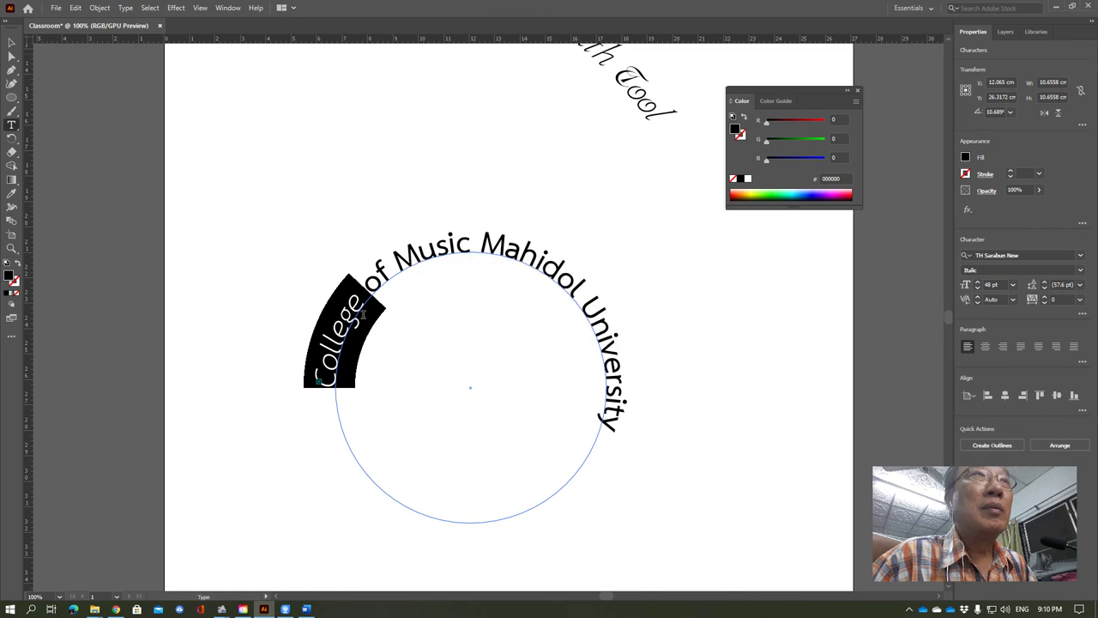
key(Escape)
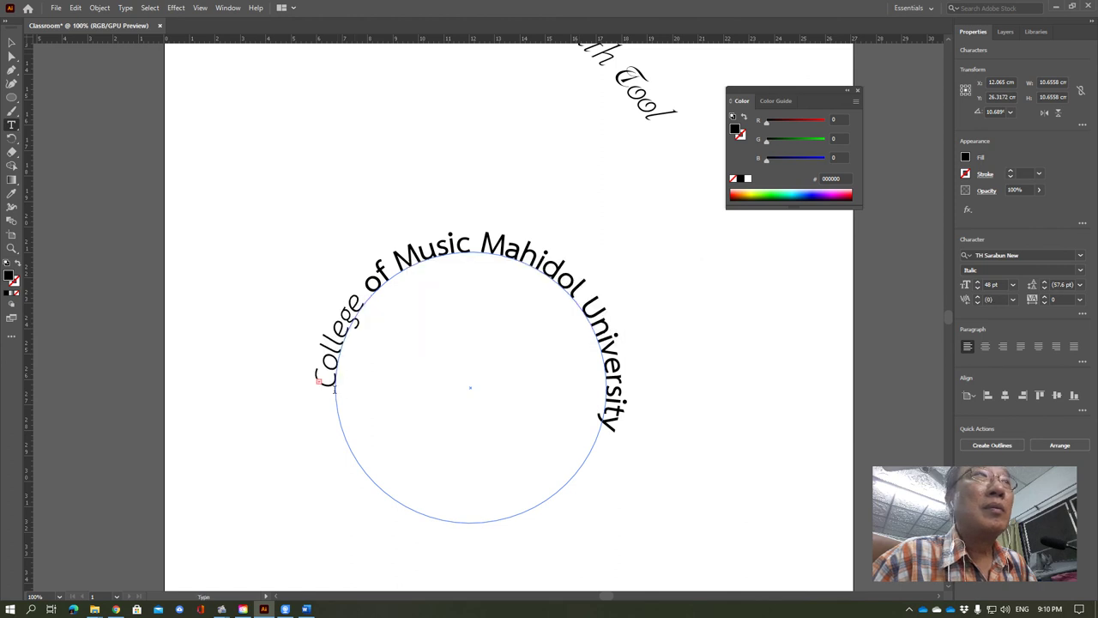
click(321, 385)
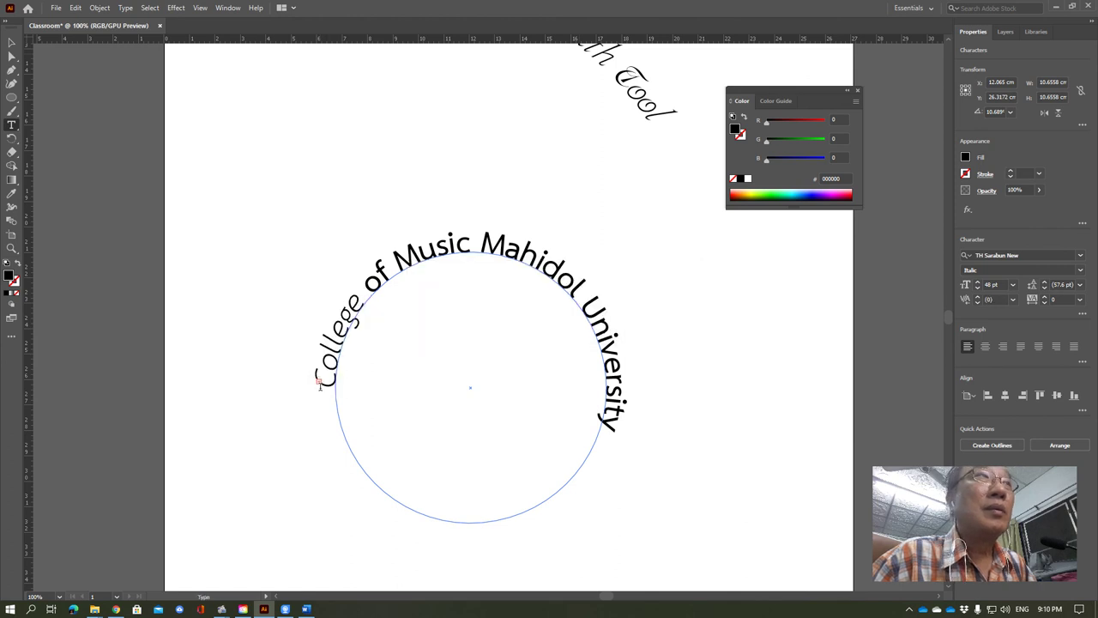
click(326, 385)
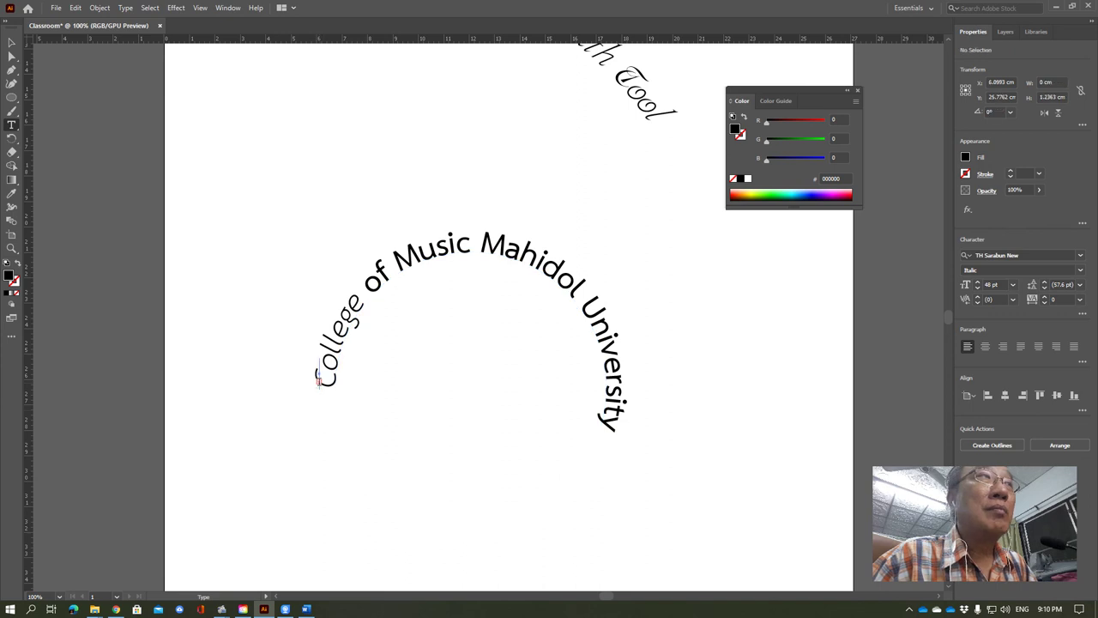
click(326, 382)
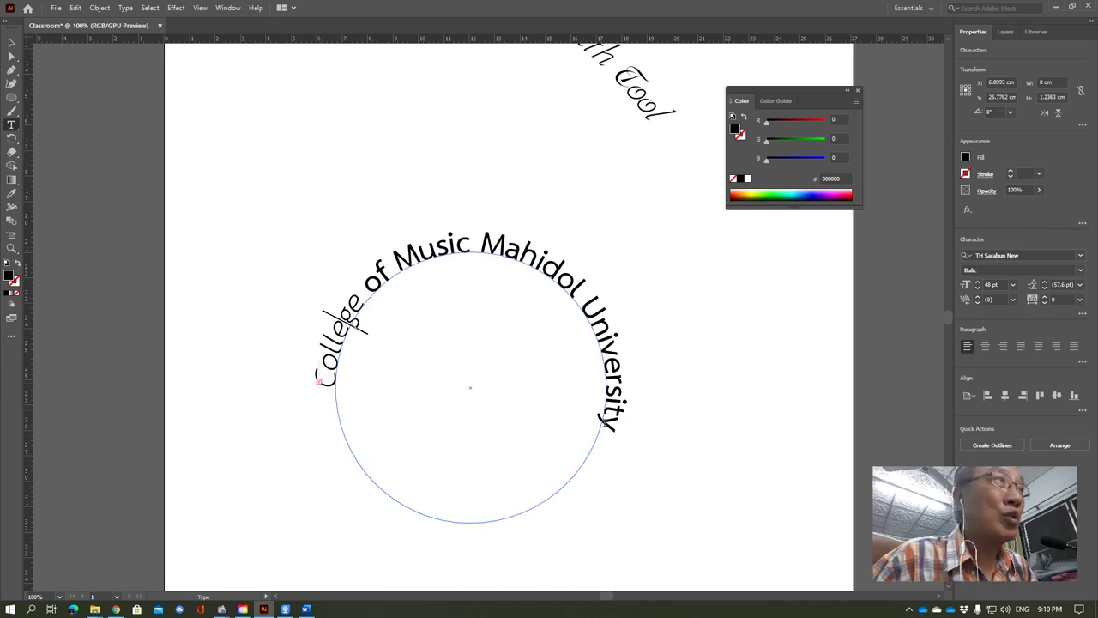
drag(616, 425, 308, 379)
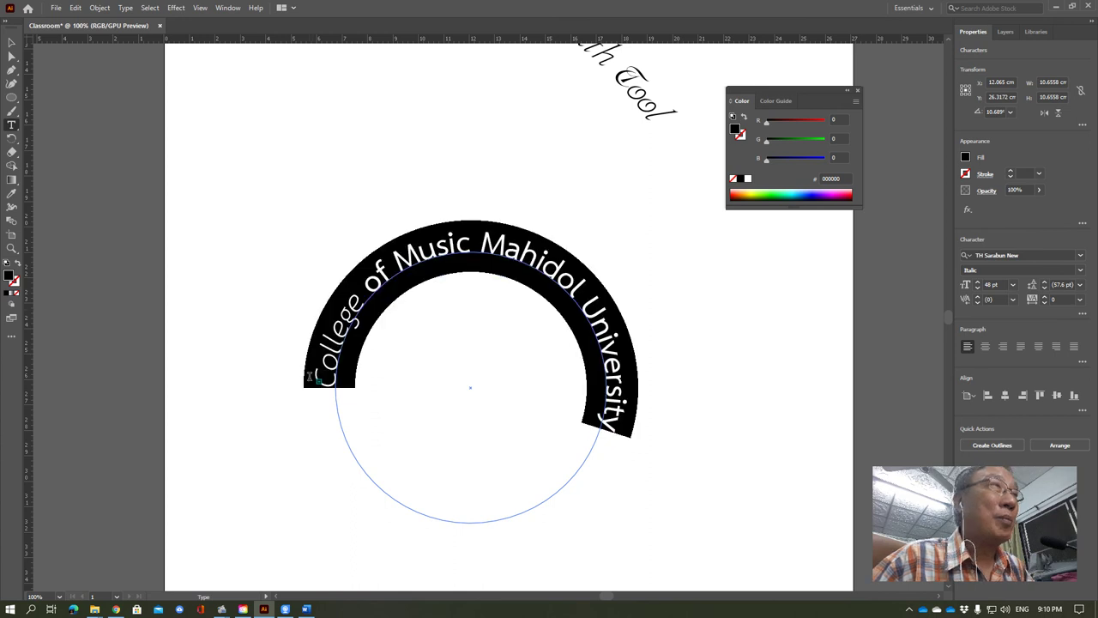
Make the entire circle line TH Sarabun New Bold at 60 pt.
triple_click(309, 378)
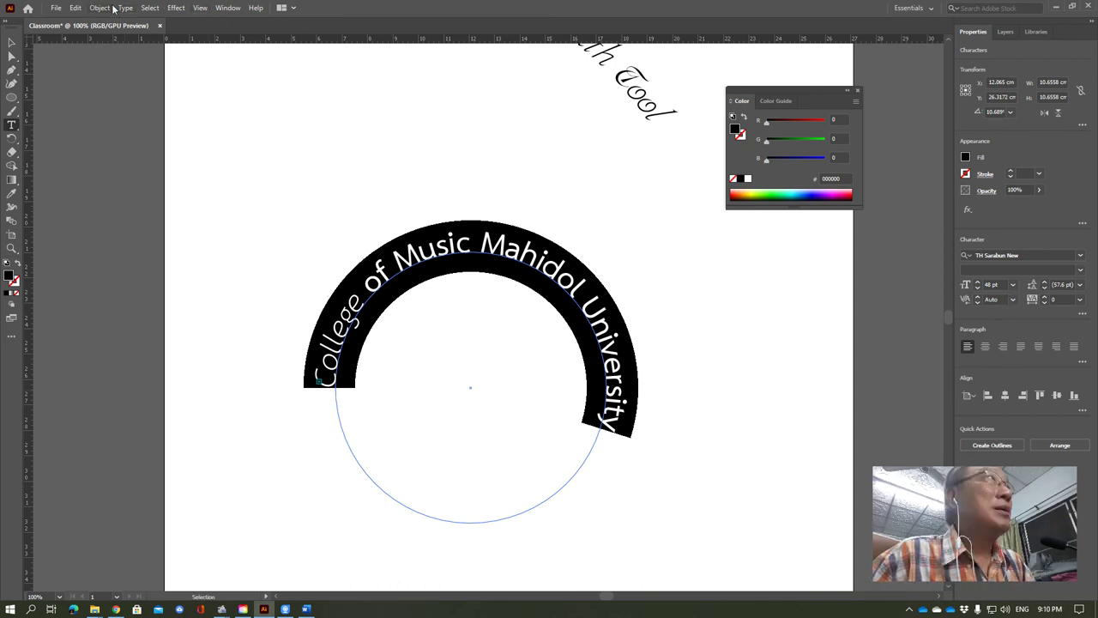
click(1013, 284)
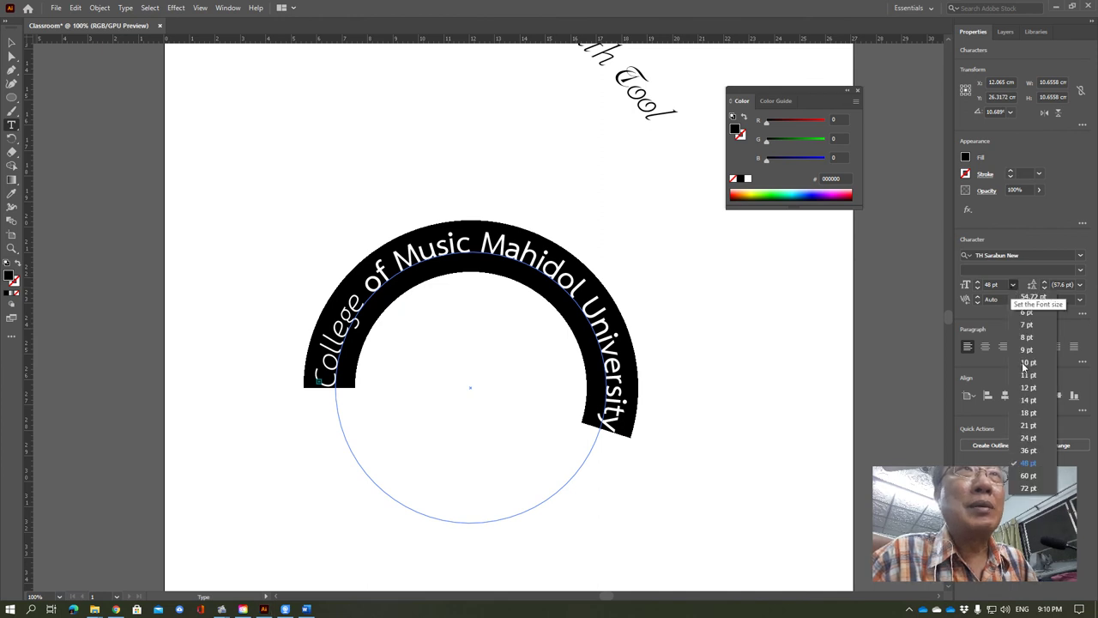
click(1028, 475)
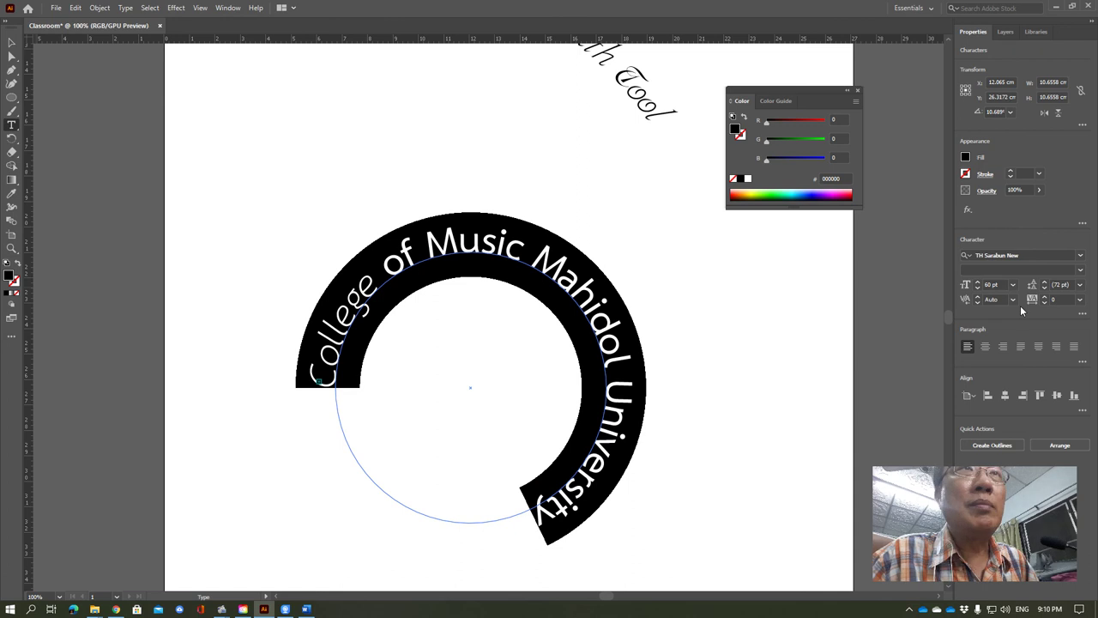
click(1080, 269)
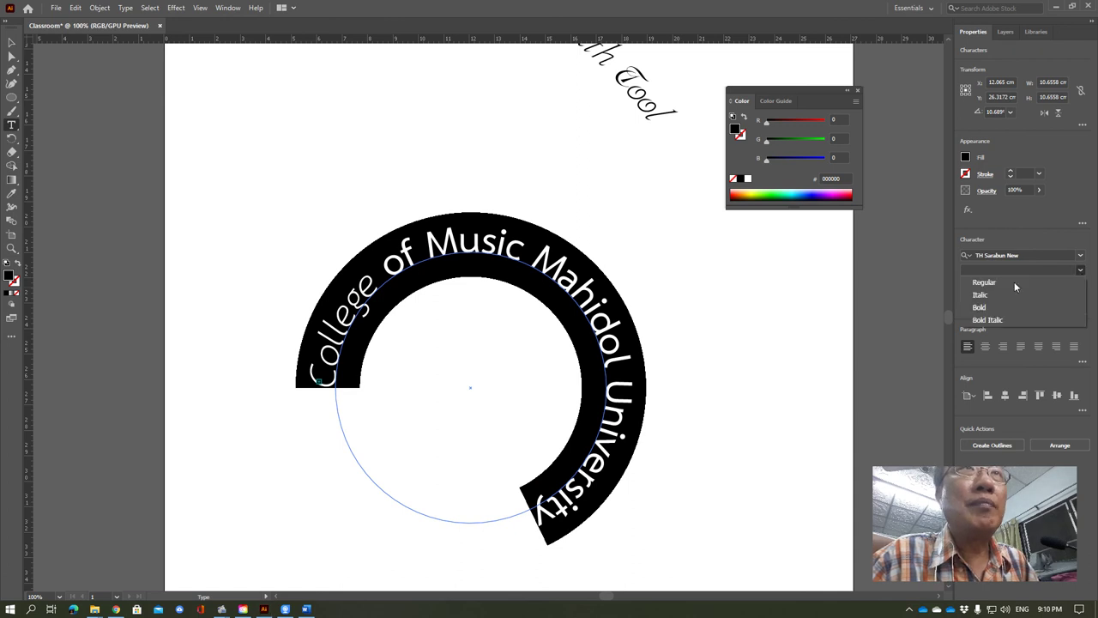
click(980, 307)
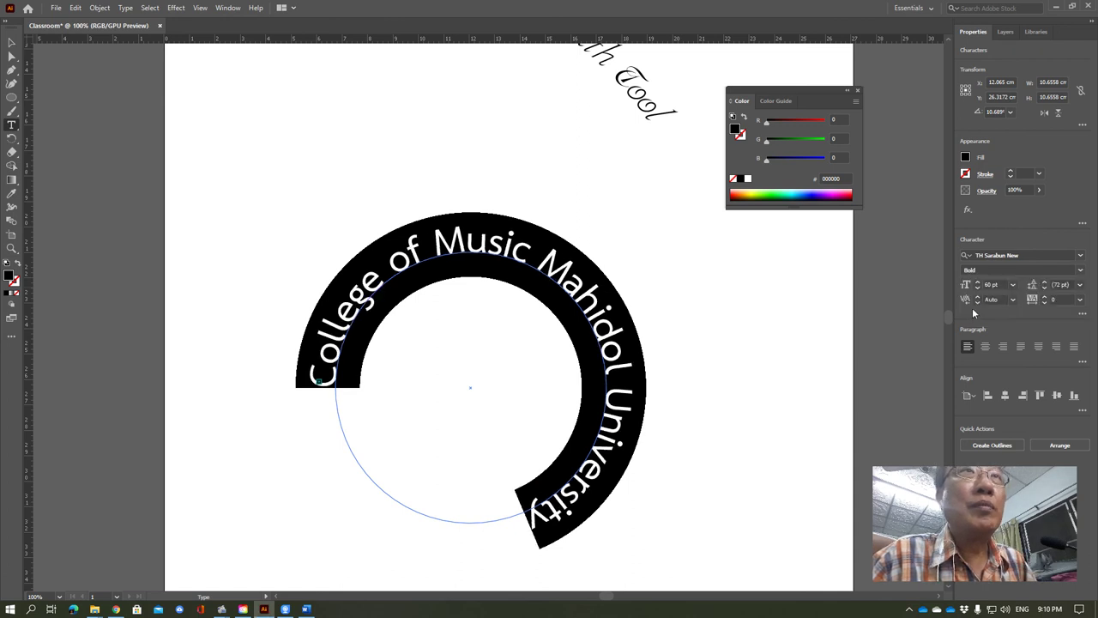
click(11, 42)
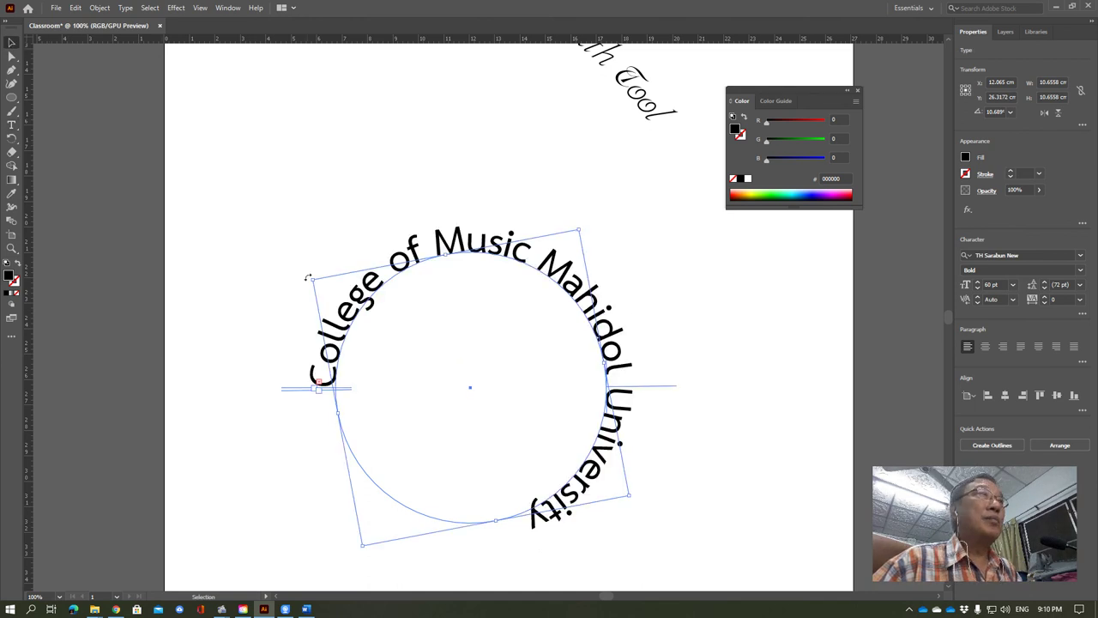
Rotate the 60 pt bold circle text about 45° to arch symmetrically over the top.
drag(292, 299, 282, 386)
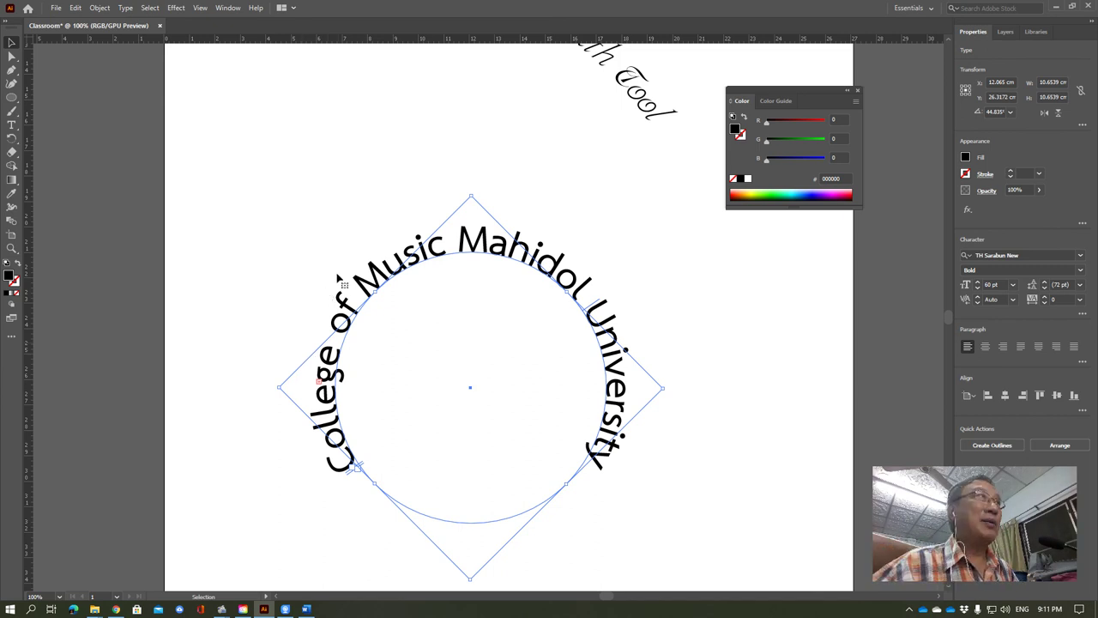
mouse_move(932, 531)
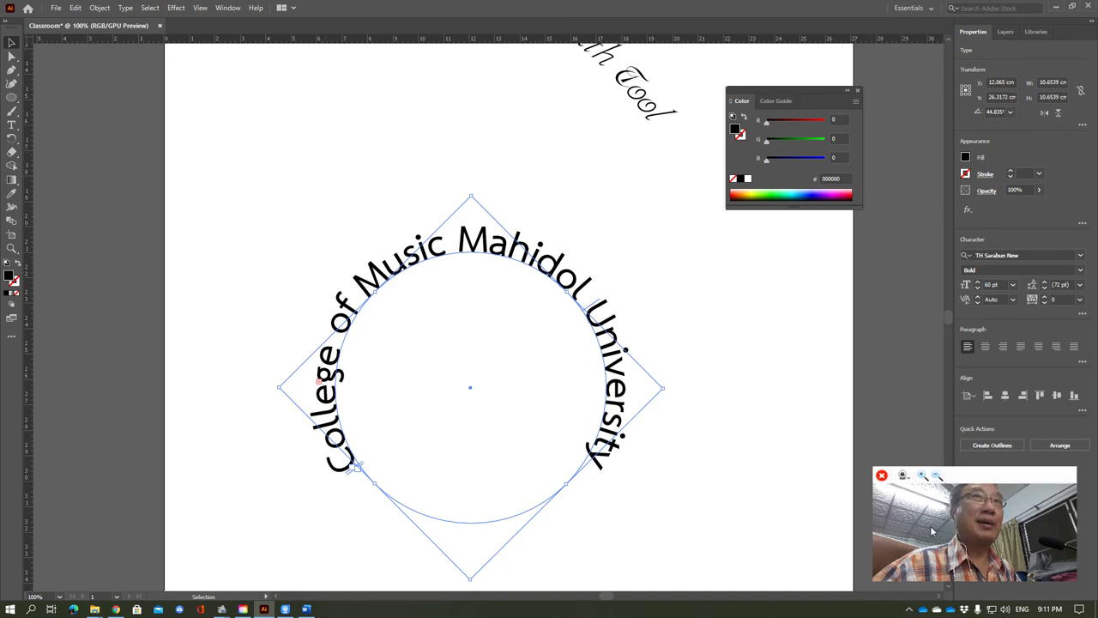
click(684, 447)
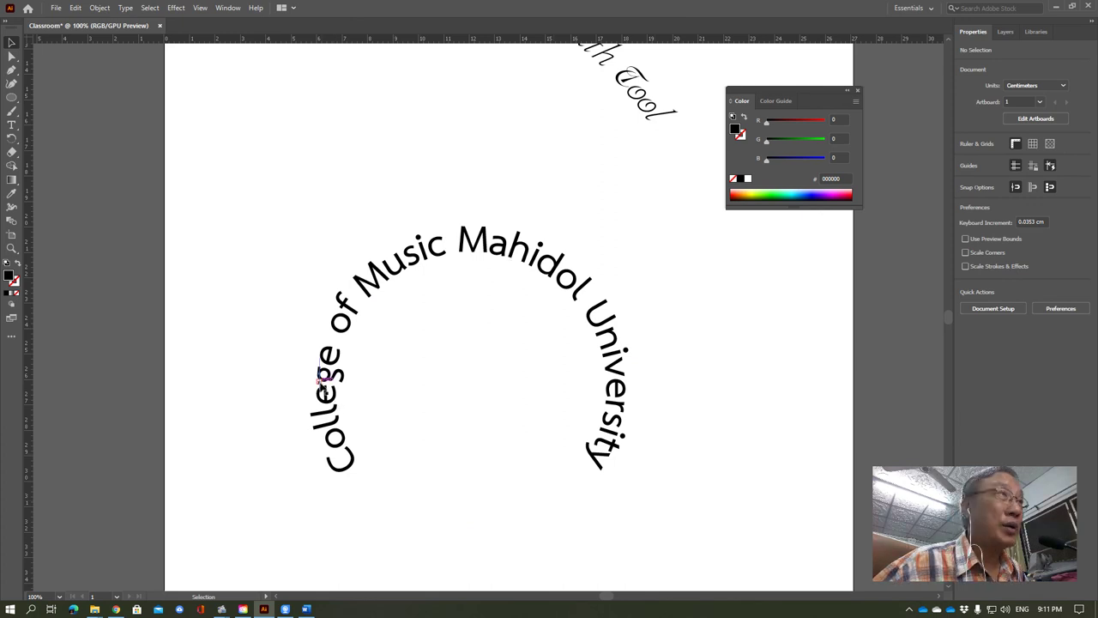
key(t)
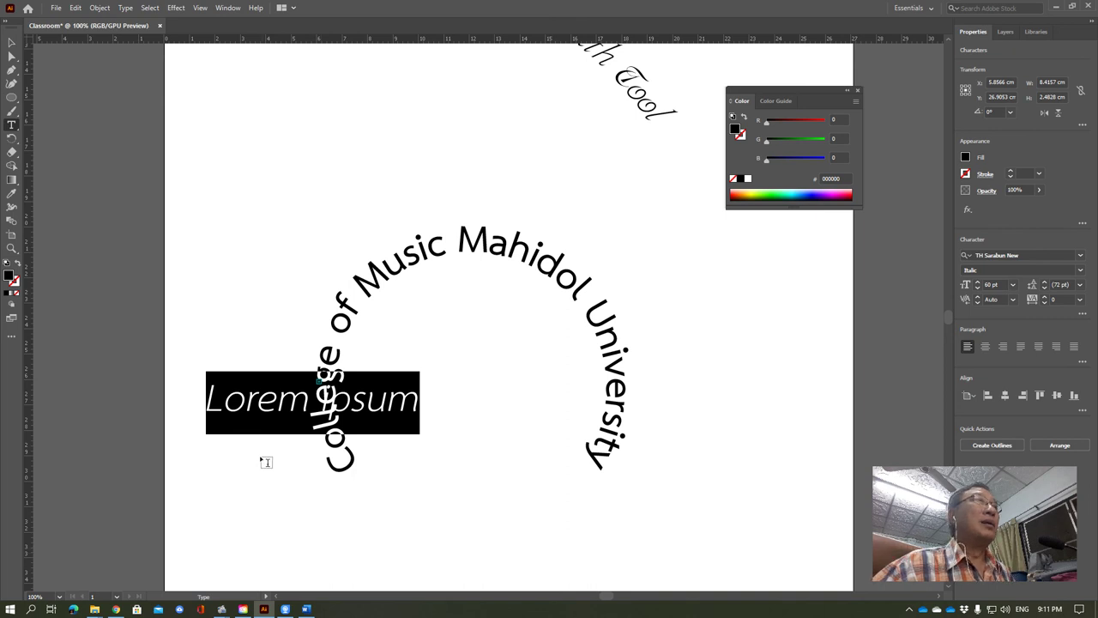
key(Escape)
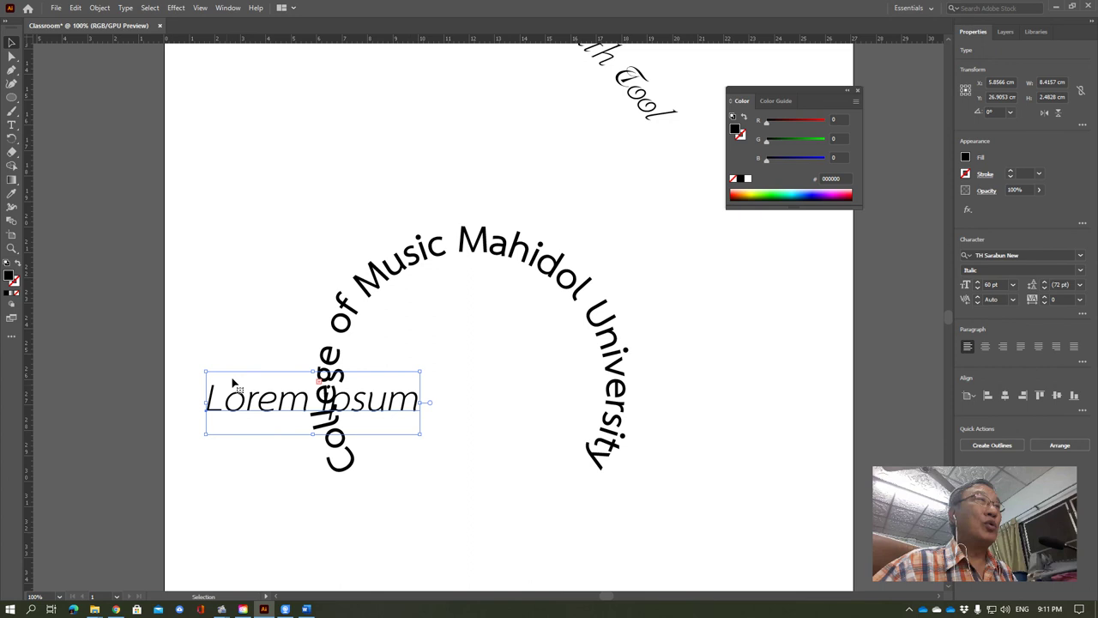
key(Delete)
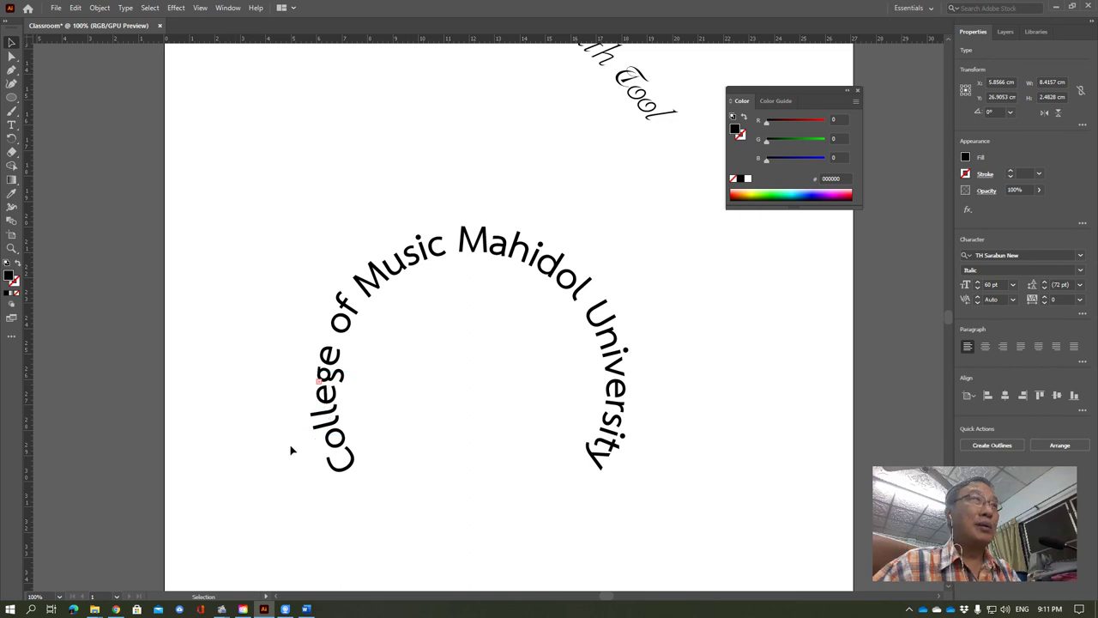
click(464, 483)
scroll(557, 507, up, 1)
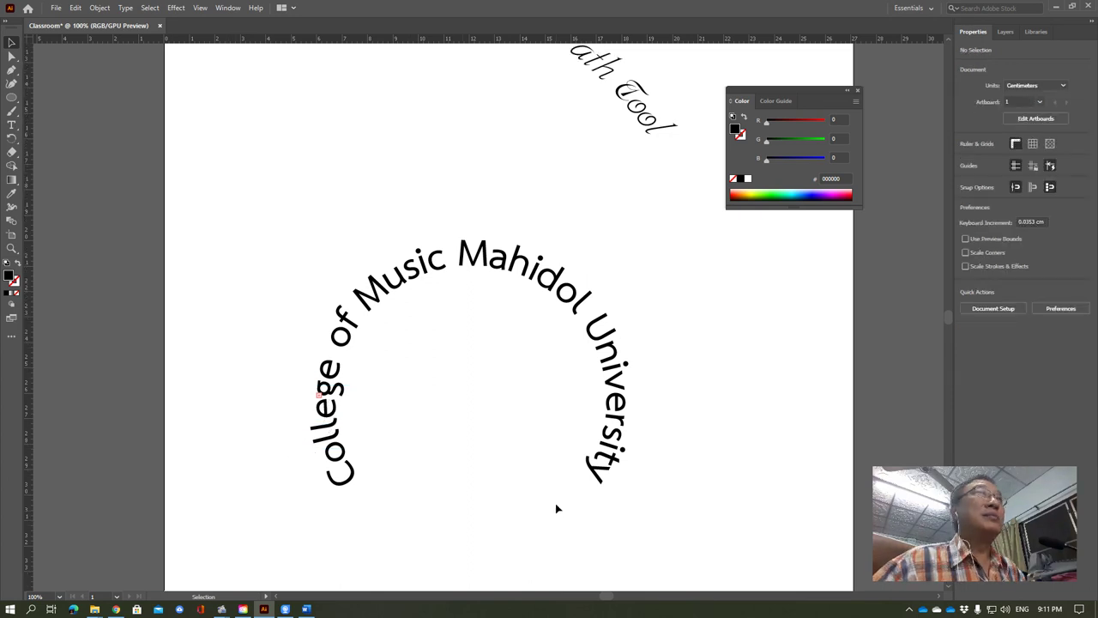
scroll(556, 509, up, 4)
scroll(556, 505, up, 6)
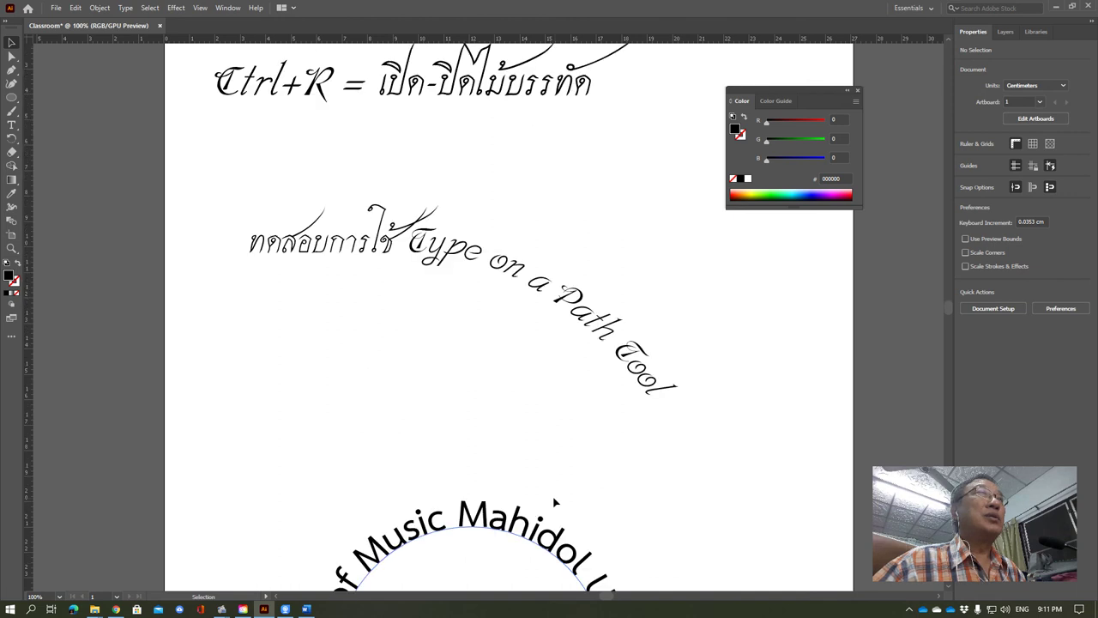
scroll(556, 503, up, 5)
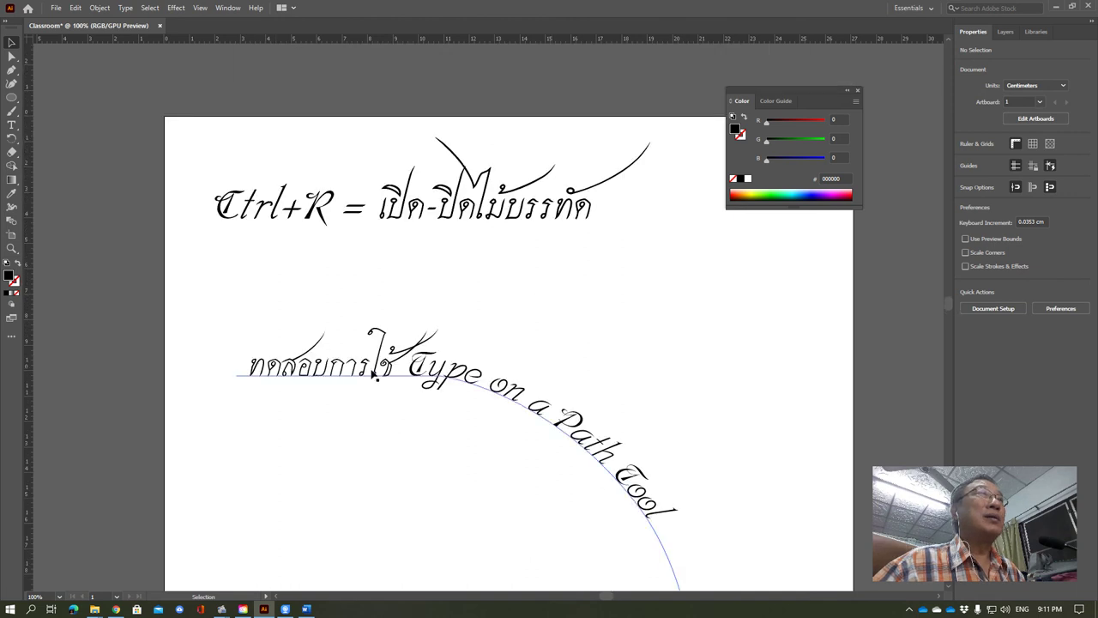
scroll(344, 567, down, 5)
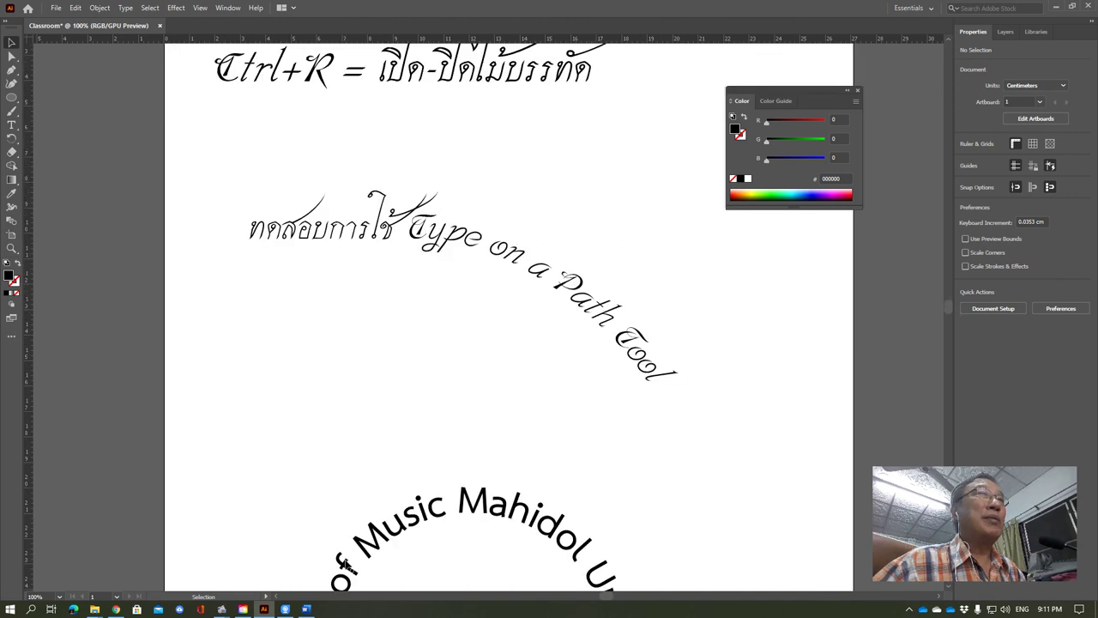
scroll(344, 564, down, 2)
scroll(428, 463, down, 3)
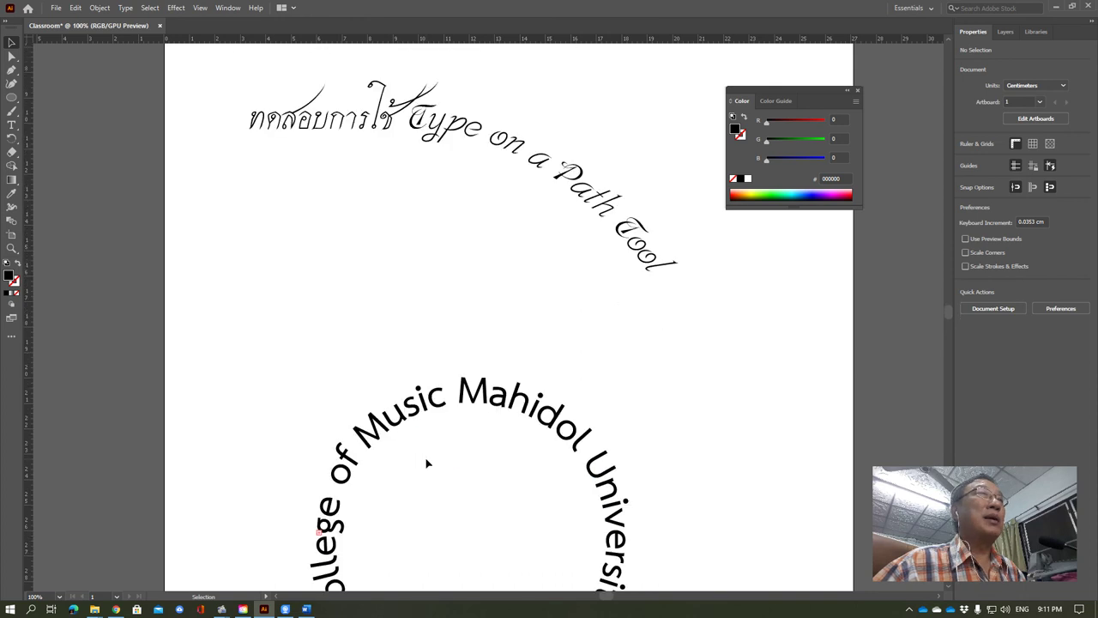
scroll(428, 463, down, 2)
scroll(432, 471, down, 2)
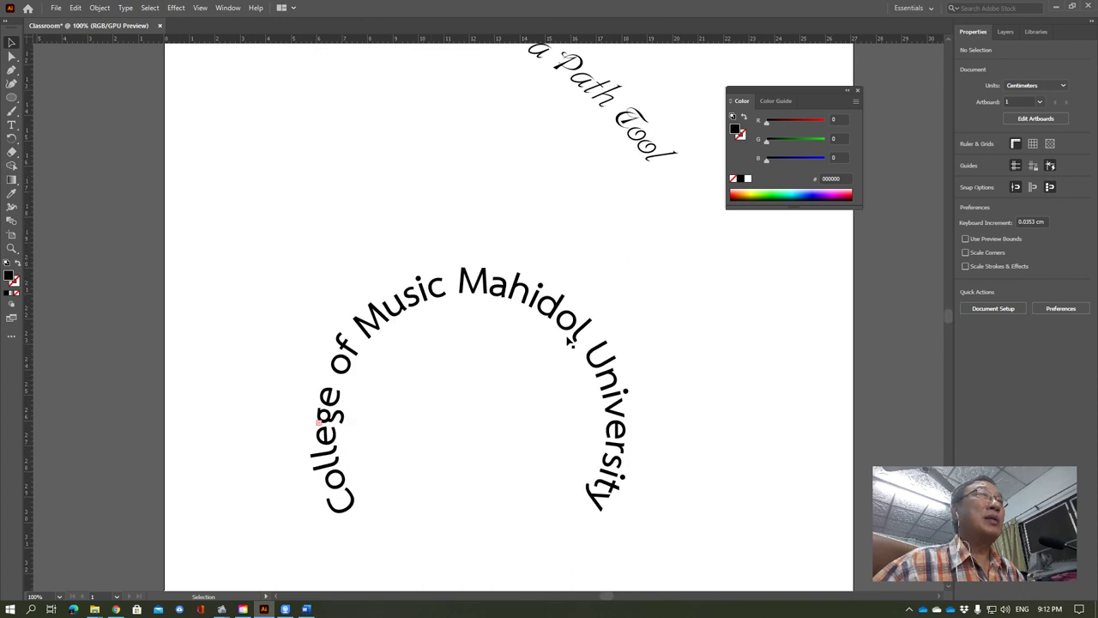